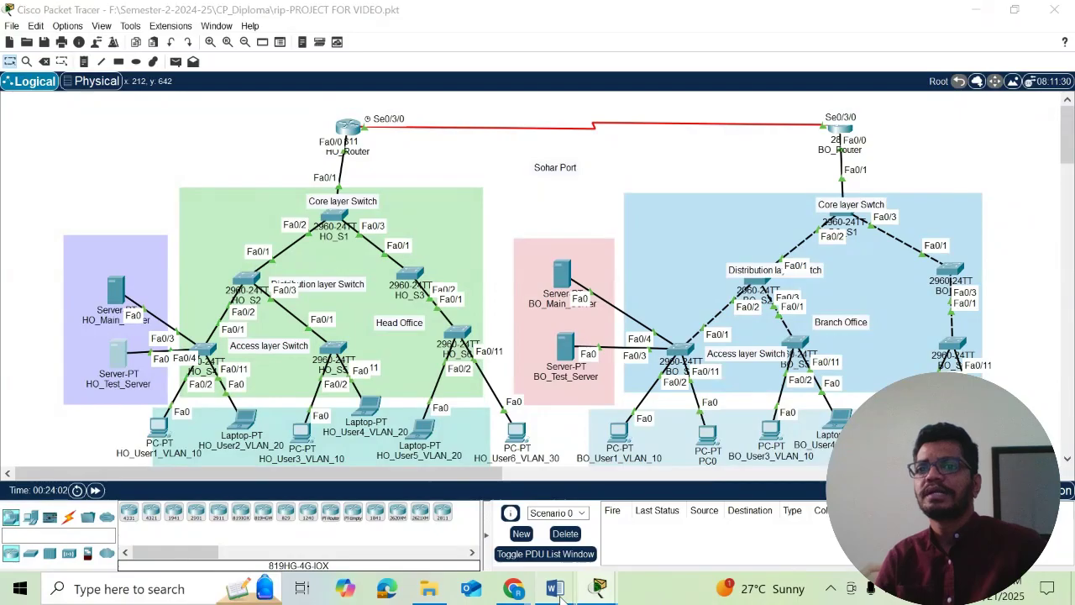
Switch to the Word document and review its Syslog Server tasks, including the timestamp command and the logging host 192.168.12.3 command
mouse_move(562, 593)
left_click(641, 475)
scroll(626, 473, "up", 3)
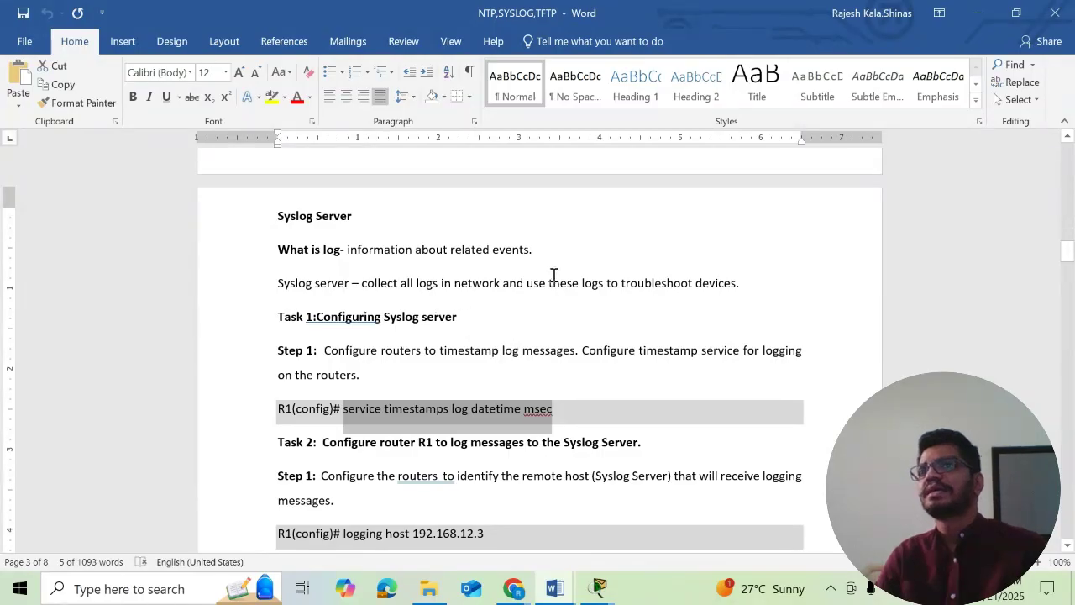
scroll(539, 291, "down", 2)
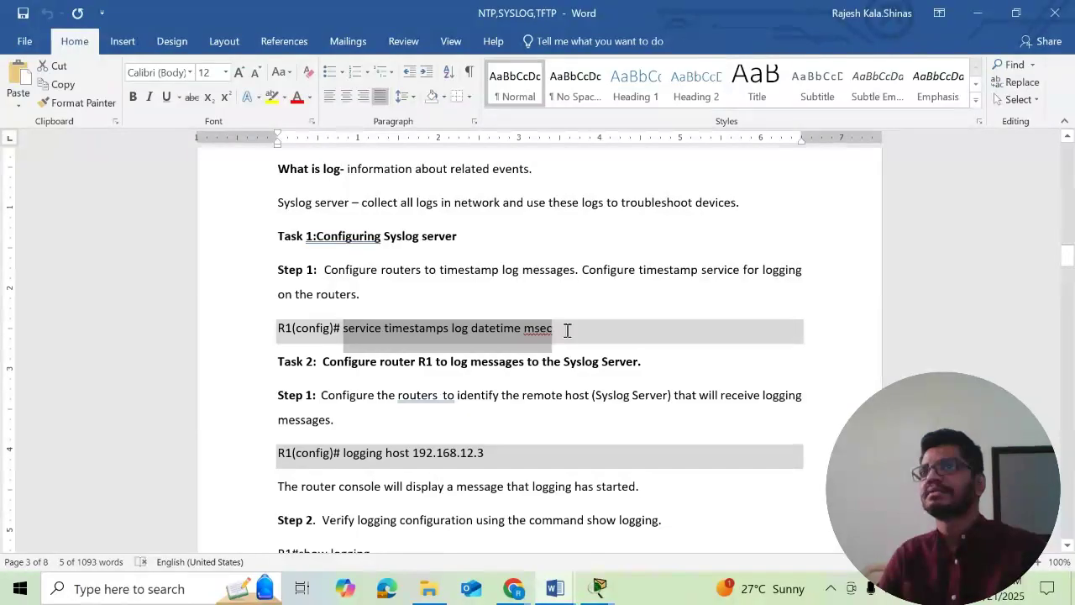
scroll(568, 330, "down", 2)
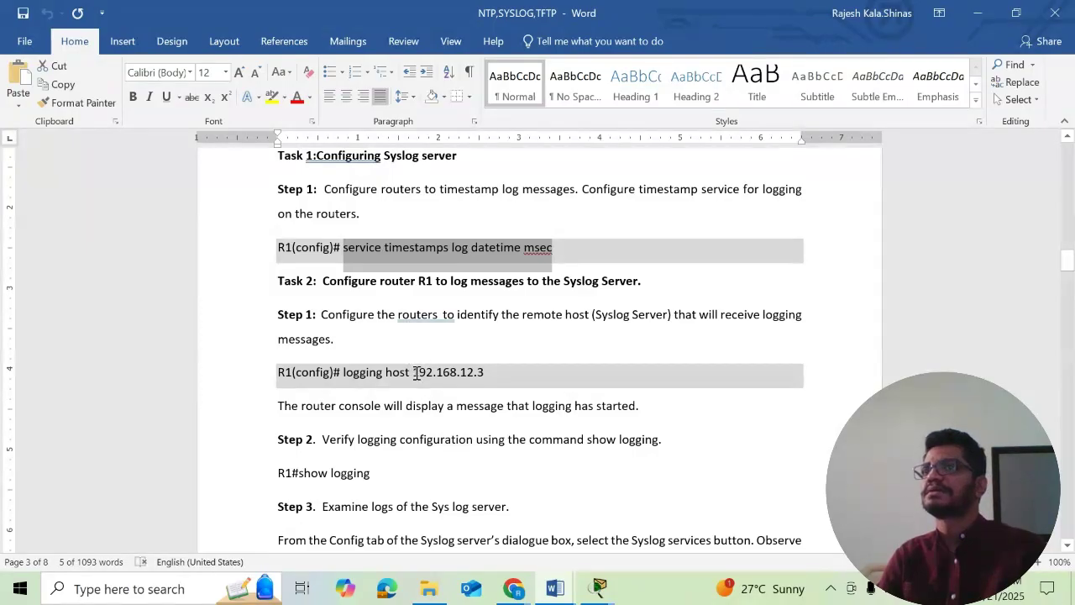
left_click_drag(412, 371, 506, 373)
scroll(571, 334, "down", 3)
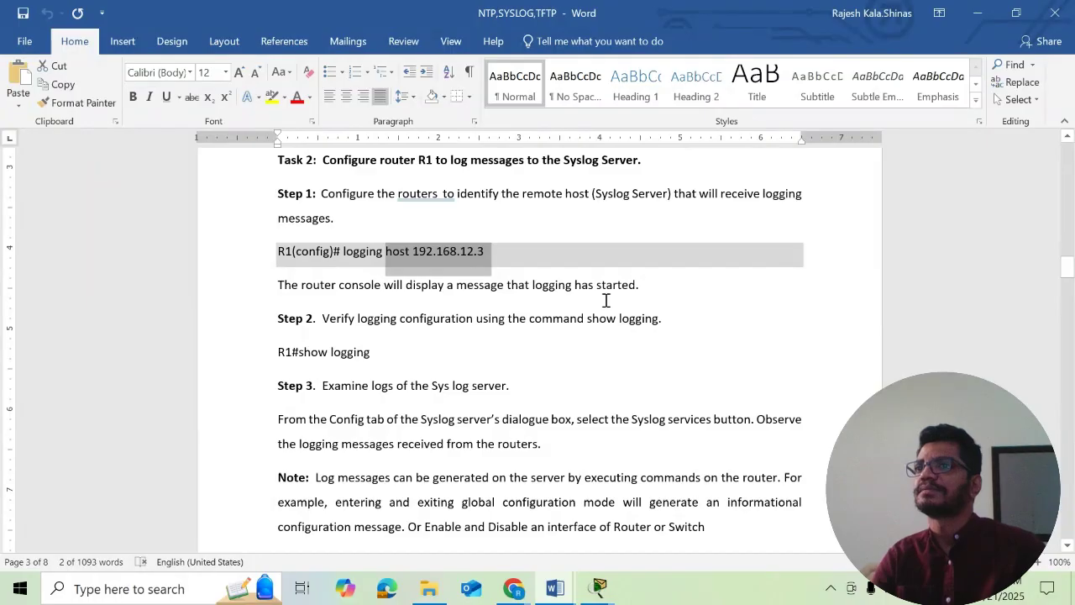
Switch back to Packet Tracer and open the SYSLOG service of HO_Test_Server to view its log entries
left_click(600, 590)
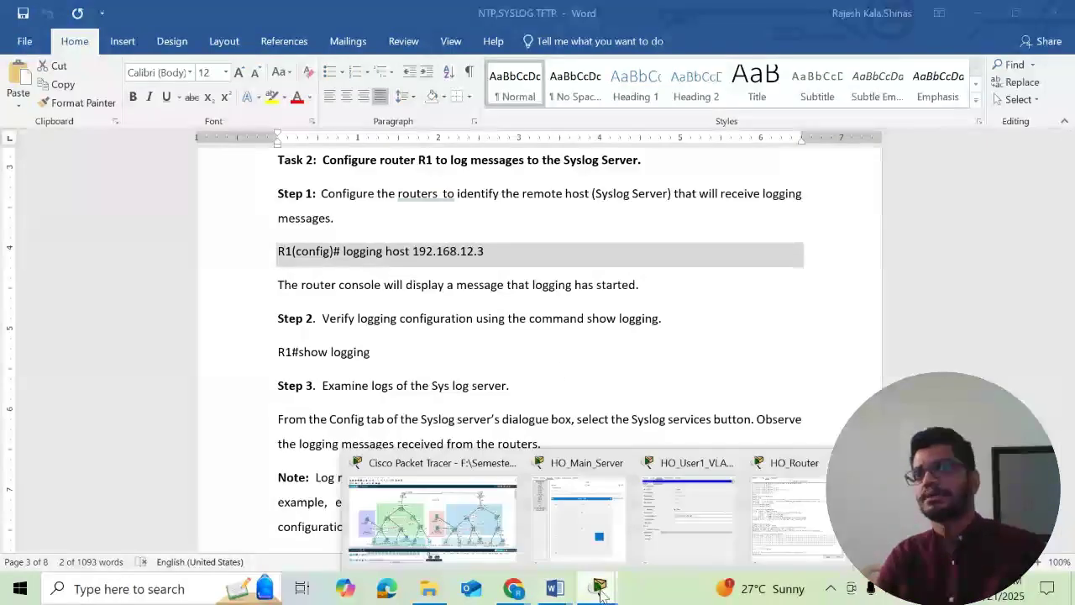
left_click(441, 486)
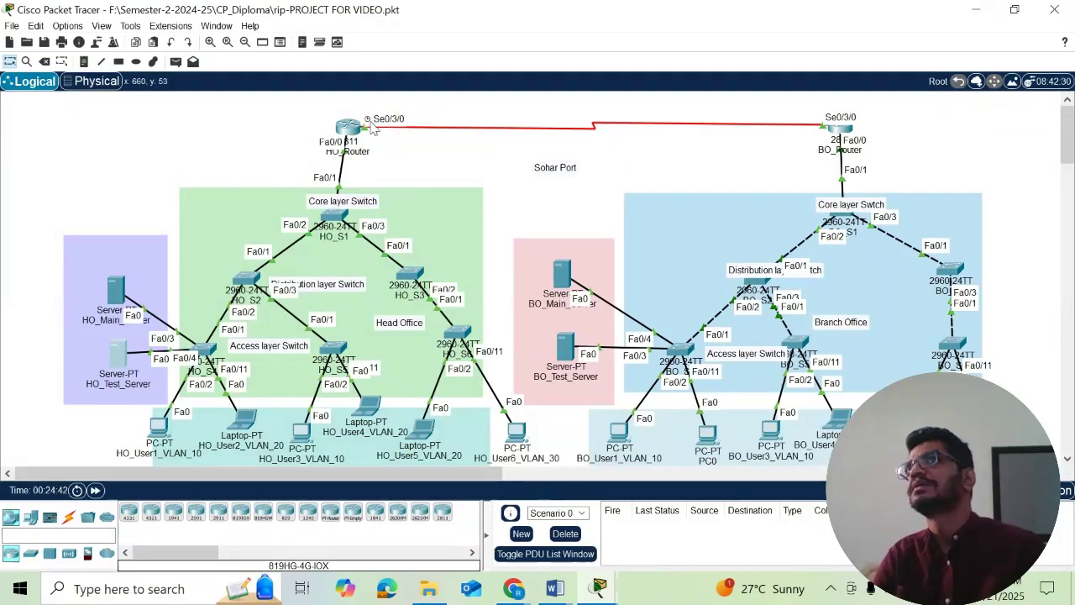
left_click(120, 353)
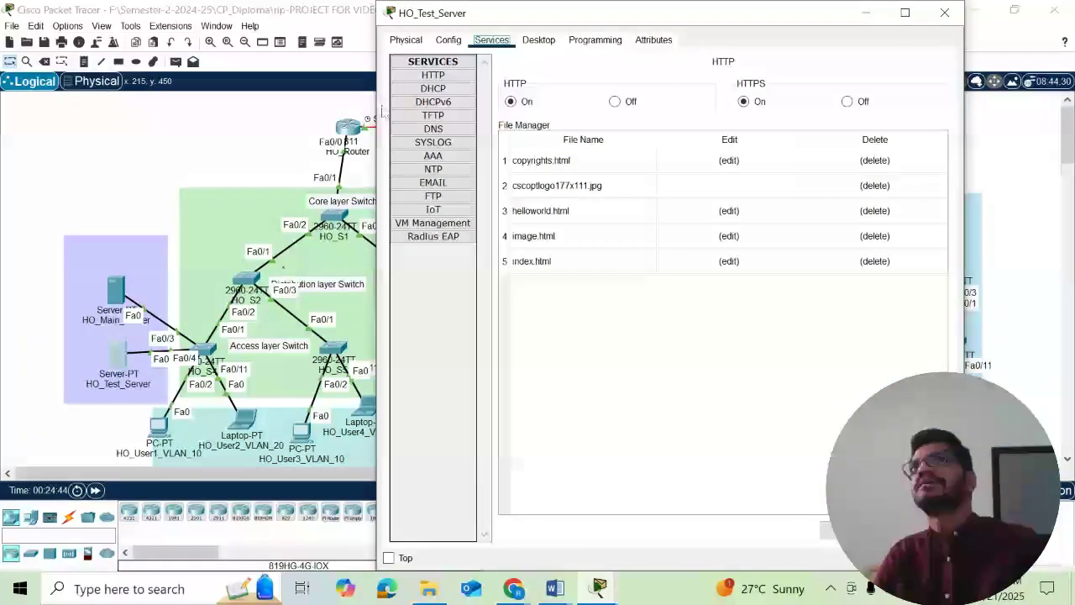
left_click(433, 142)
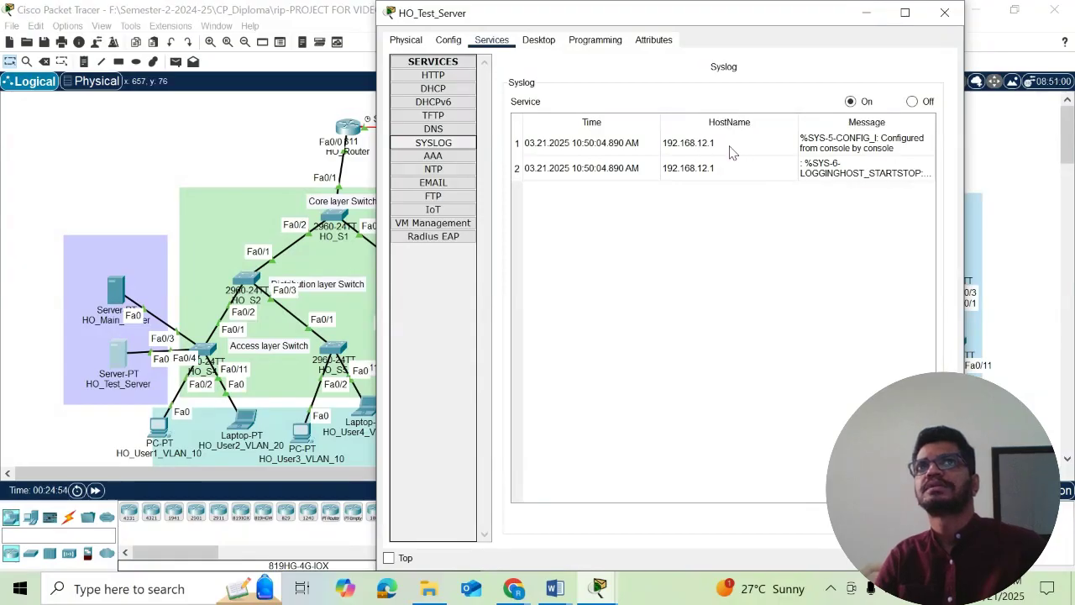
In HO_Router's command line, enter global configuration mode with CONF T and select interface FA0/1
left_click(348, 130)
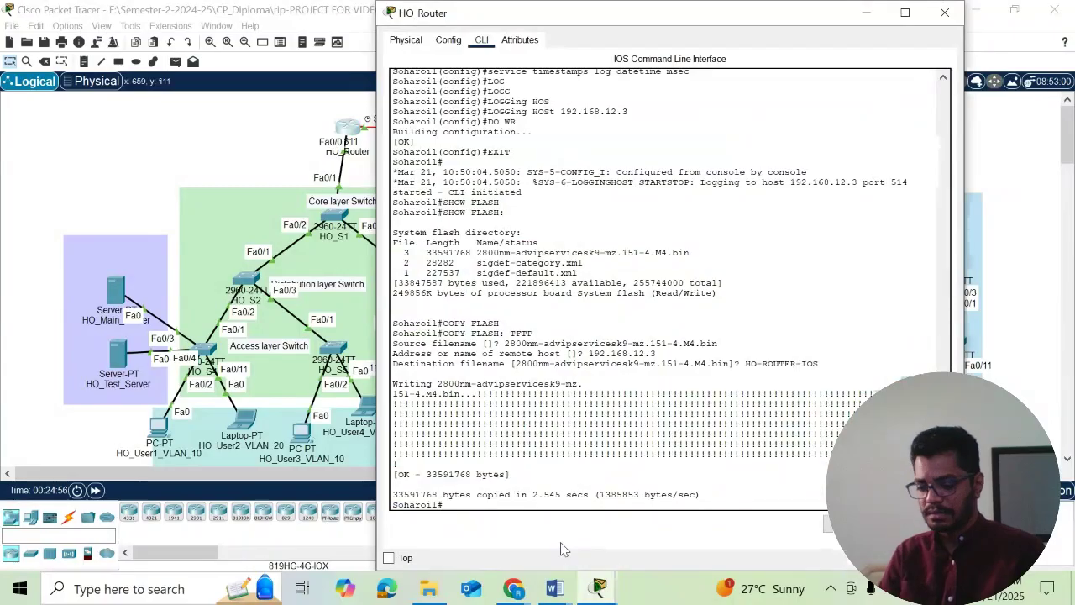
type("CONF T")
key("Return")
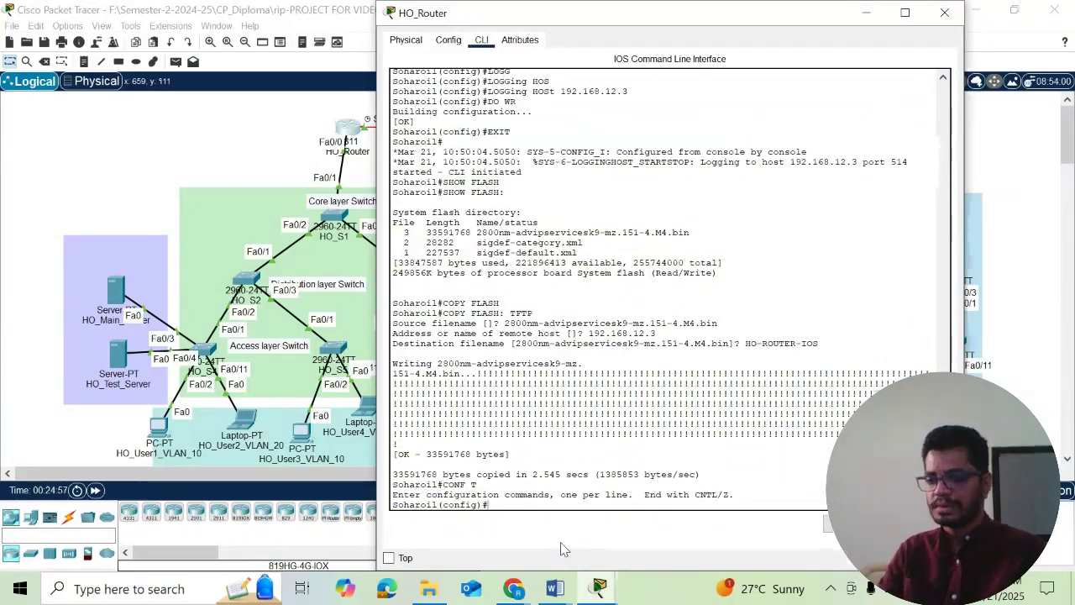
type("INT FA")
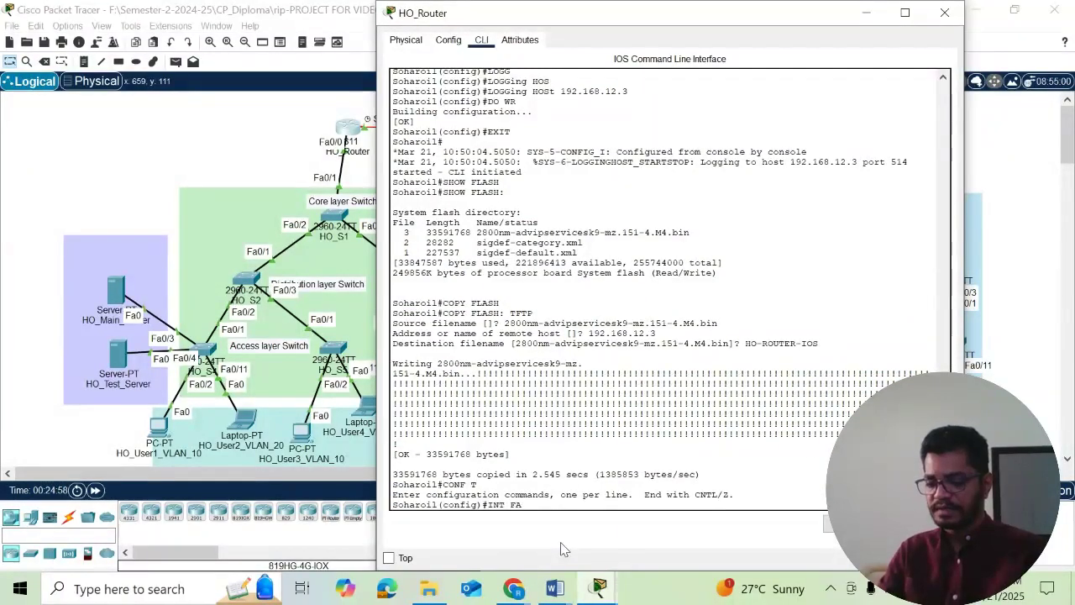
type("0/1")
key("Return")
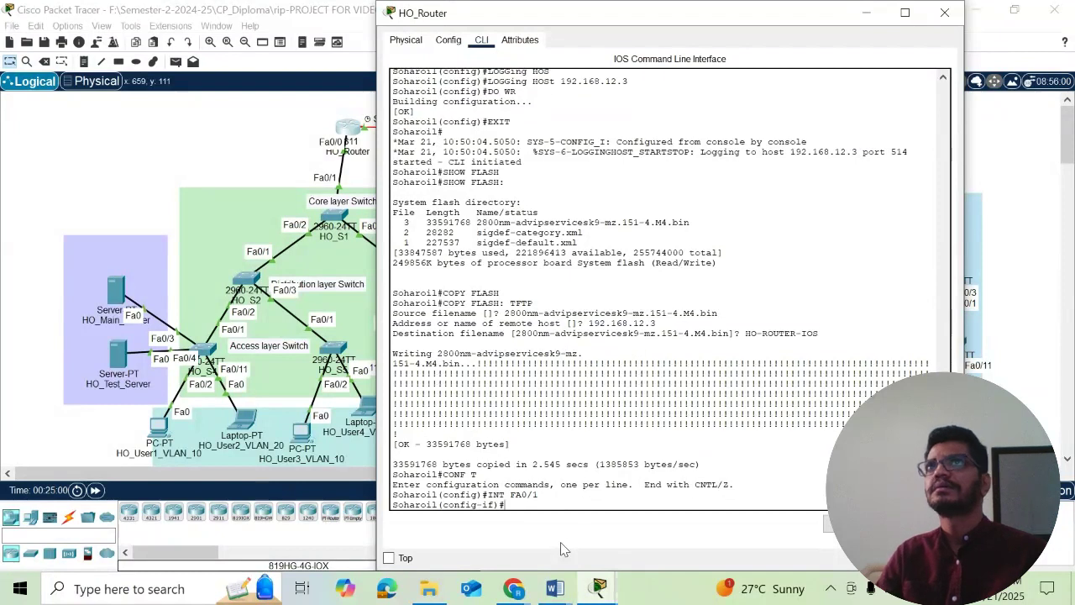
Check the port status of HO_Router's FastEthernet0/1, and enable the interface from the command line with NO SHUT
left_click(448, 40)
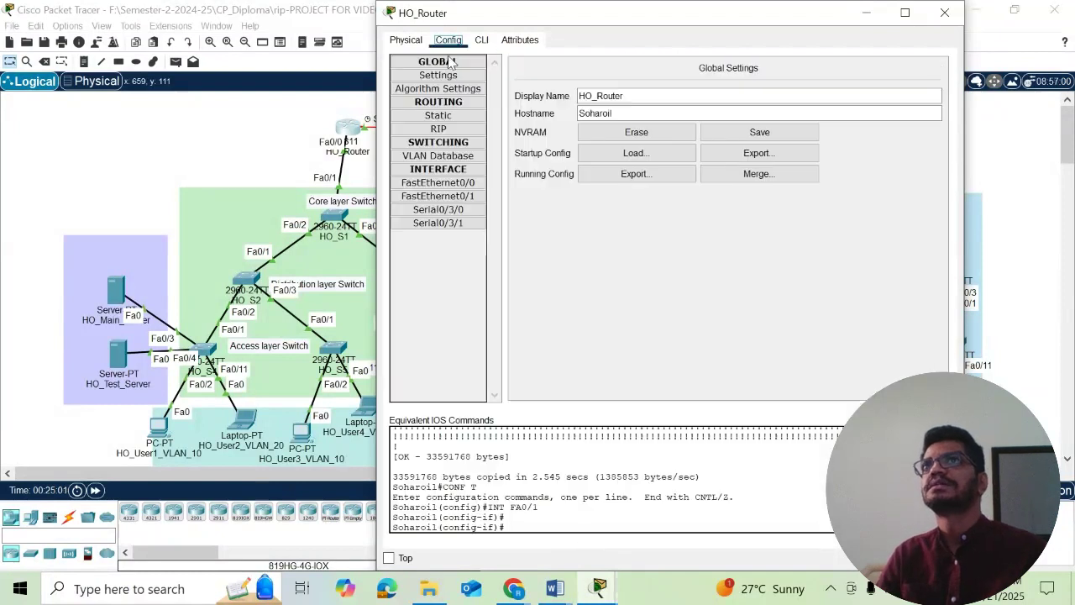
left_click(462, 199)
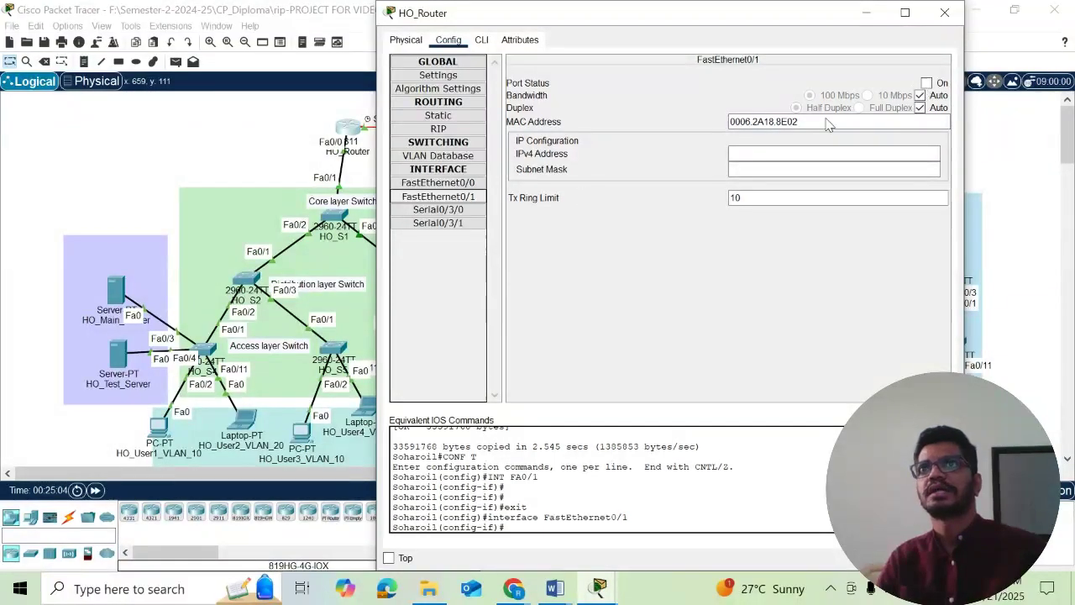
left_click(483, 43)
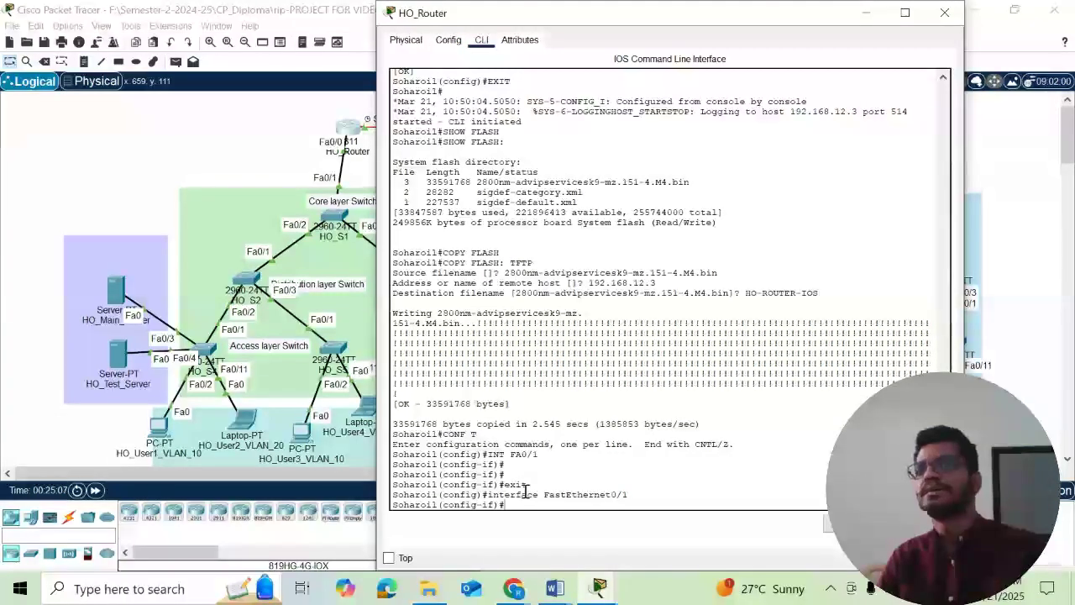
type("N")
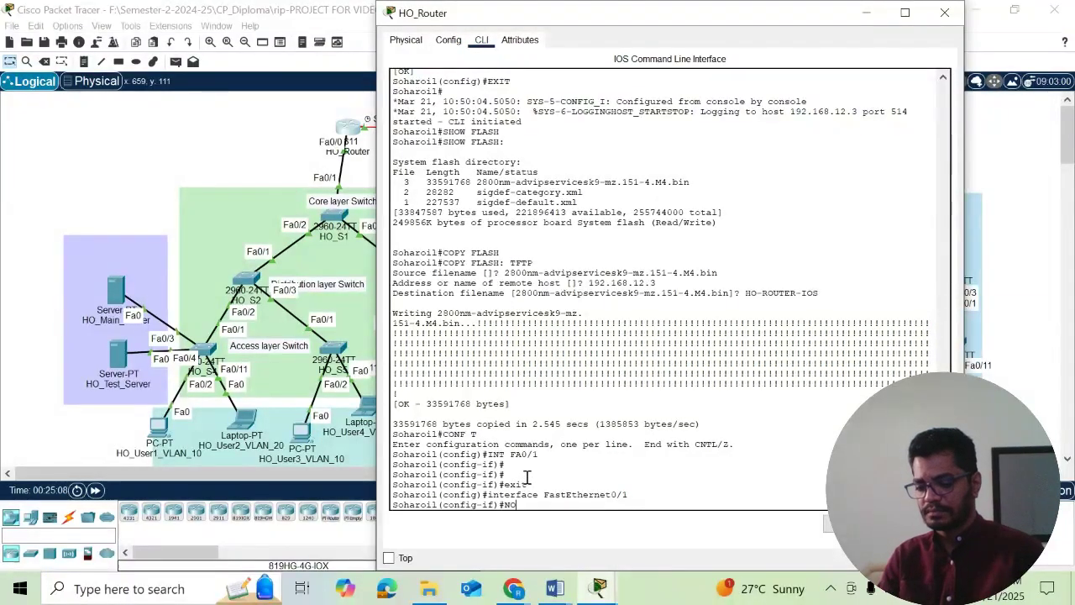
type("O")
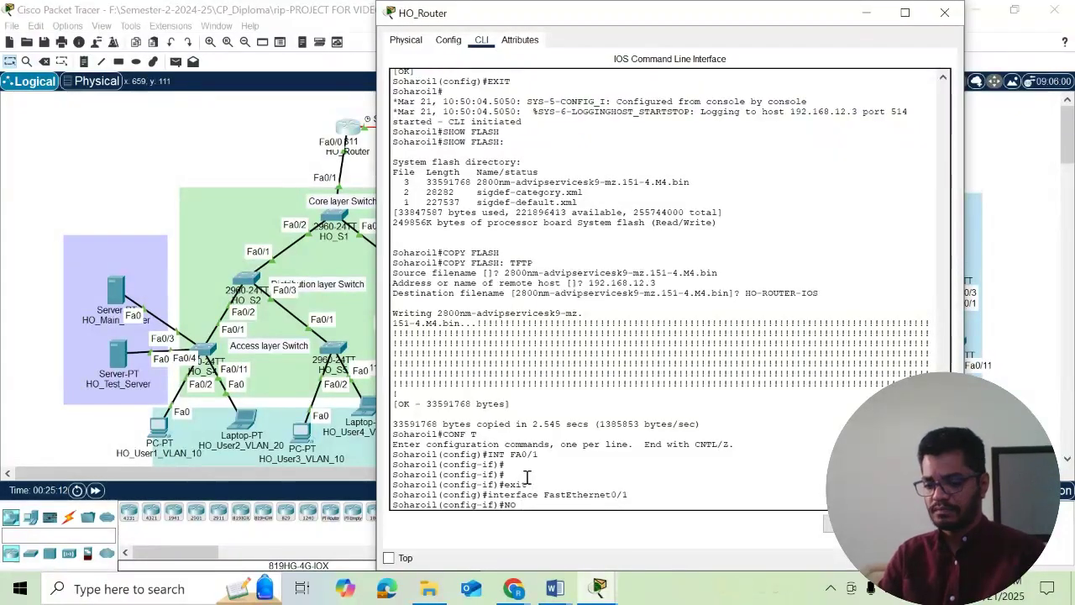
type(" SHUT")
key("Return")
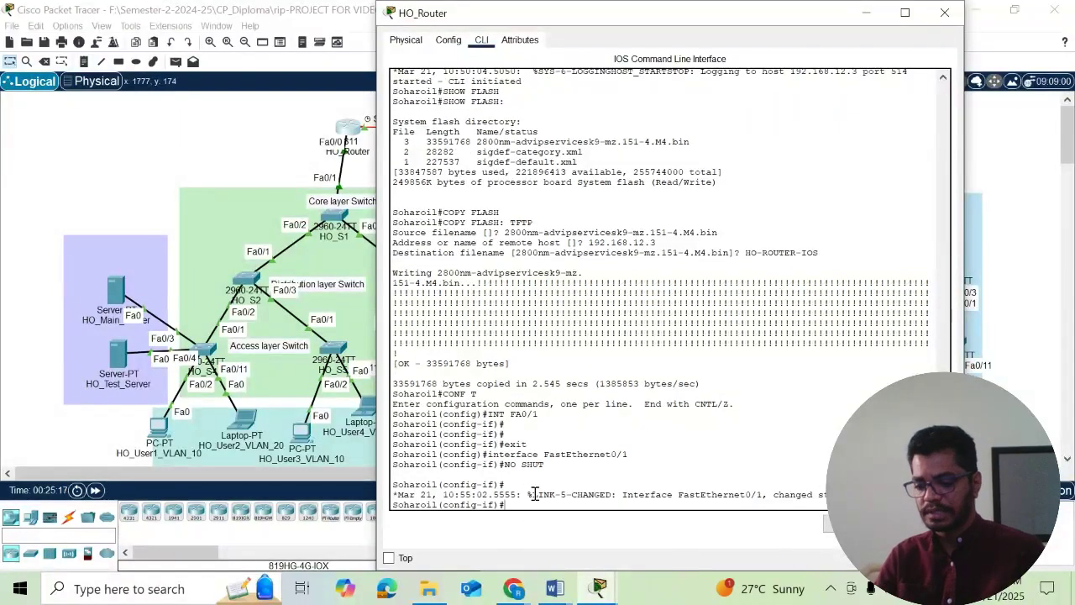
Shut down FastEthernet0/1 with SHUT and exit interface configuration mode
type("SHU")
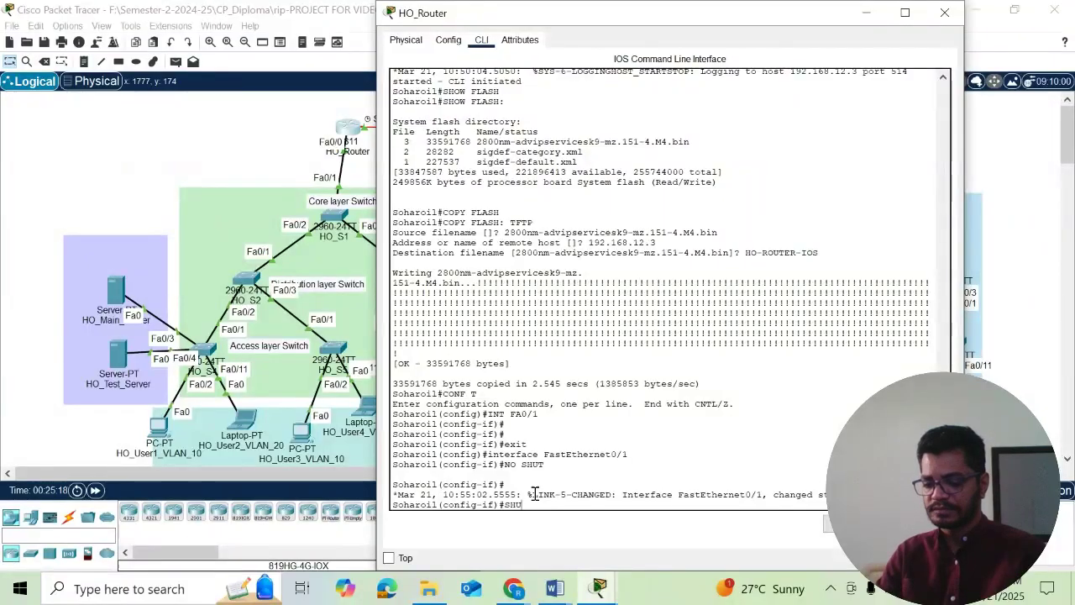
type("T")
key("Return")
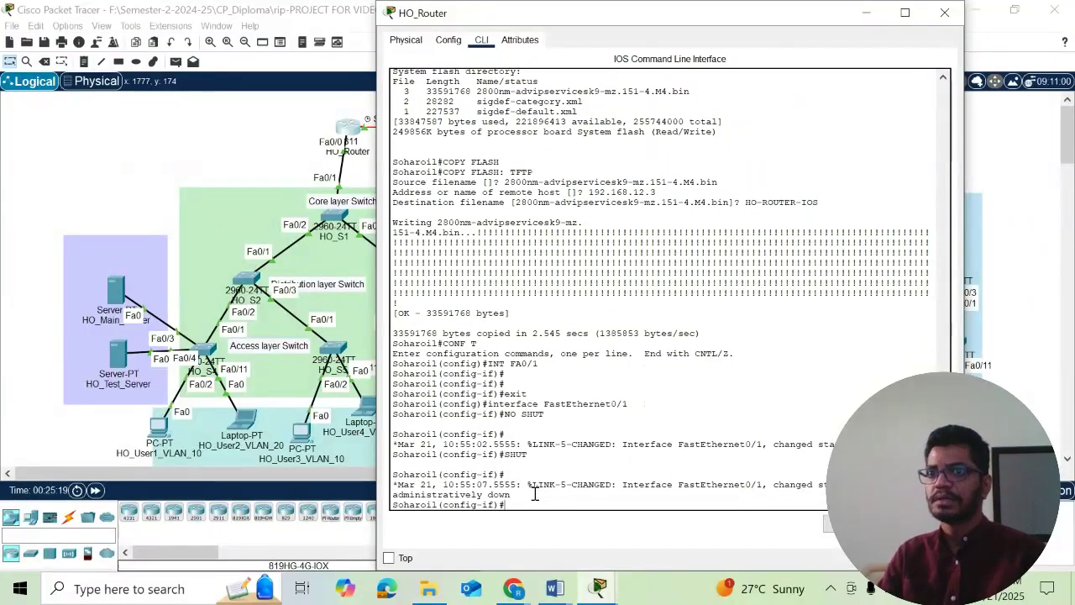
type("EXIT")
key("Return")
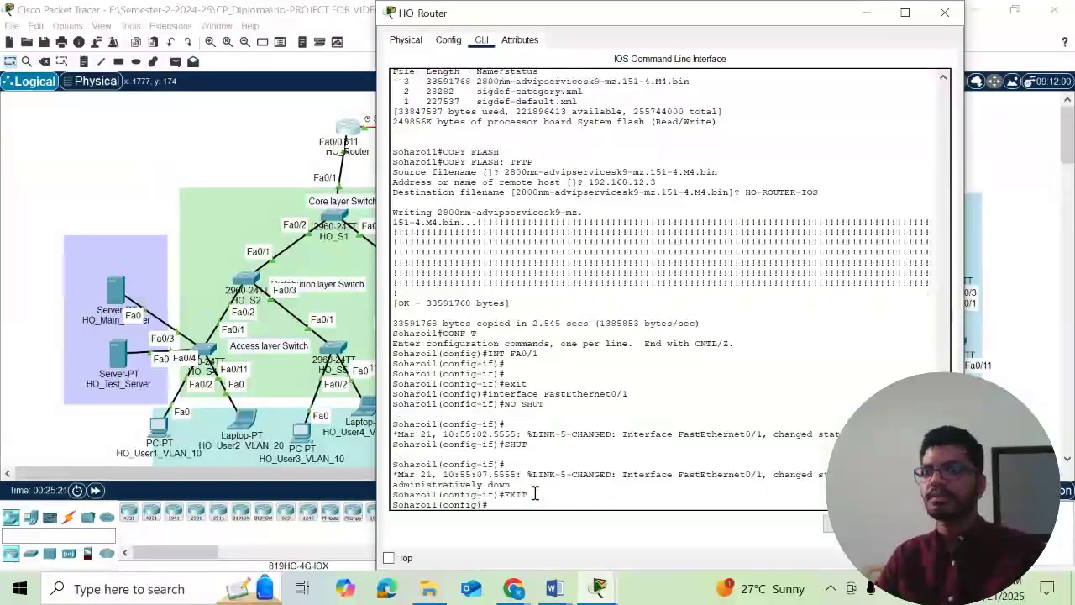
Inspect the full messages of the two newest syslog entries on HO_Test_Server, and minimize its window
left_click(113, 360)
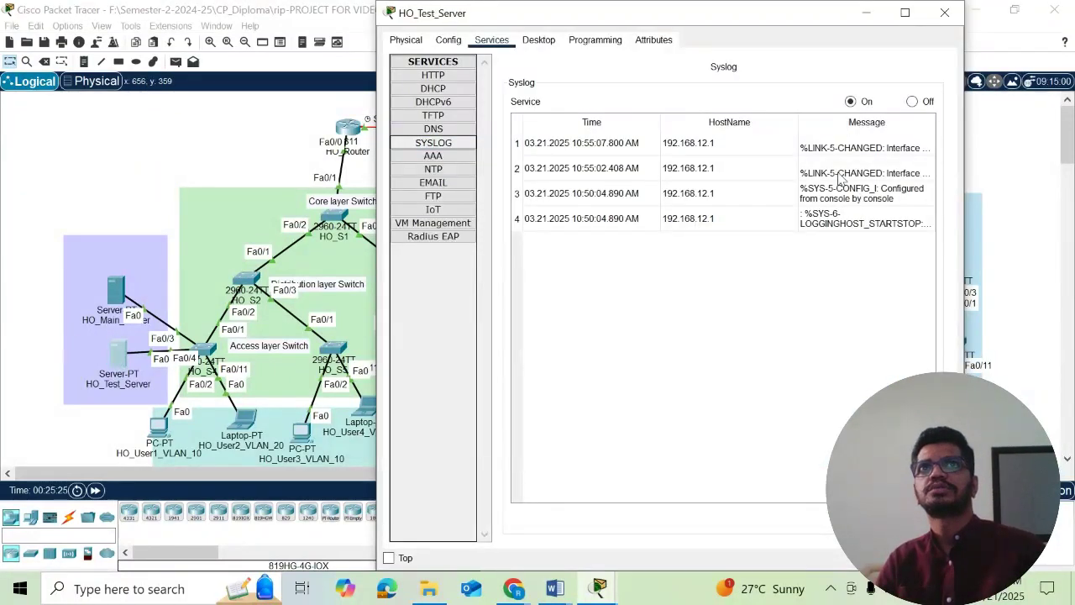
double_click(887, 148)
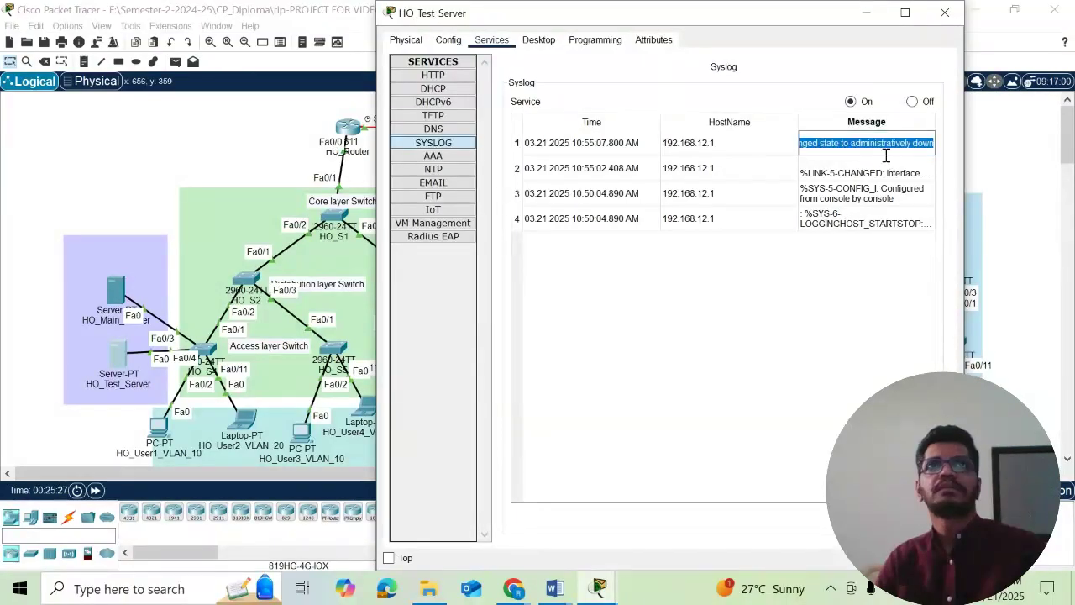
double_click(872, 173)
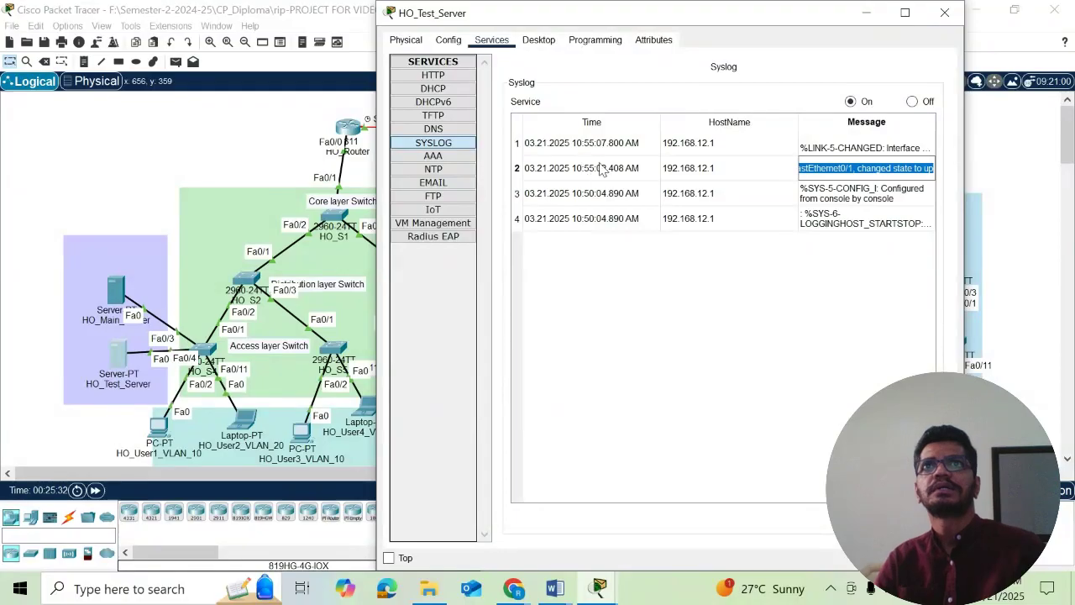
left_click(866, 12)
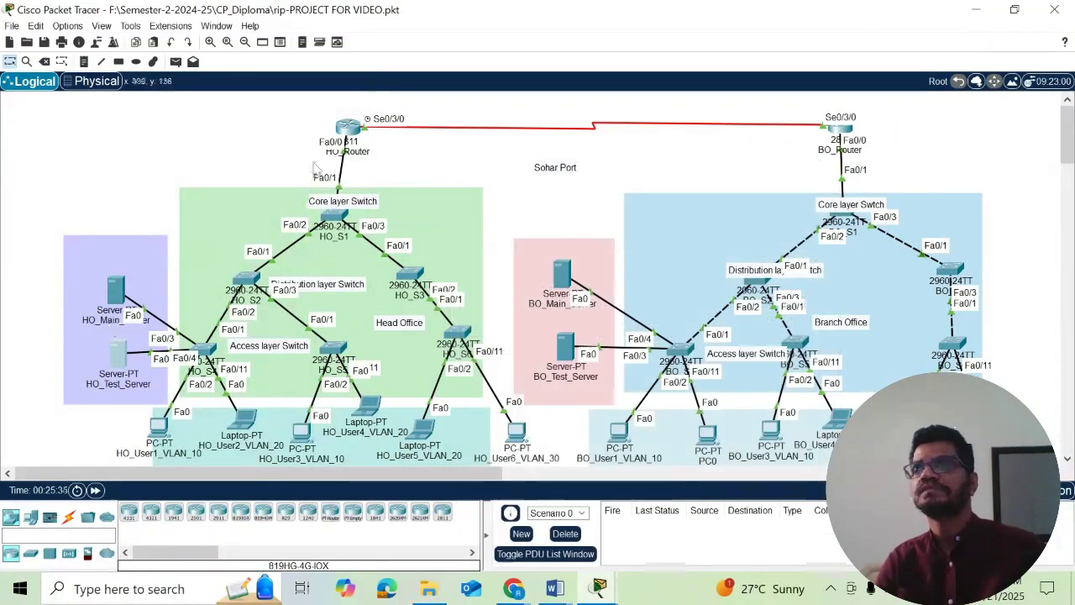
Clear all syslog entries on HO_Test_Server and reopen HO_Router's command line
left_click(349, 129)
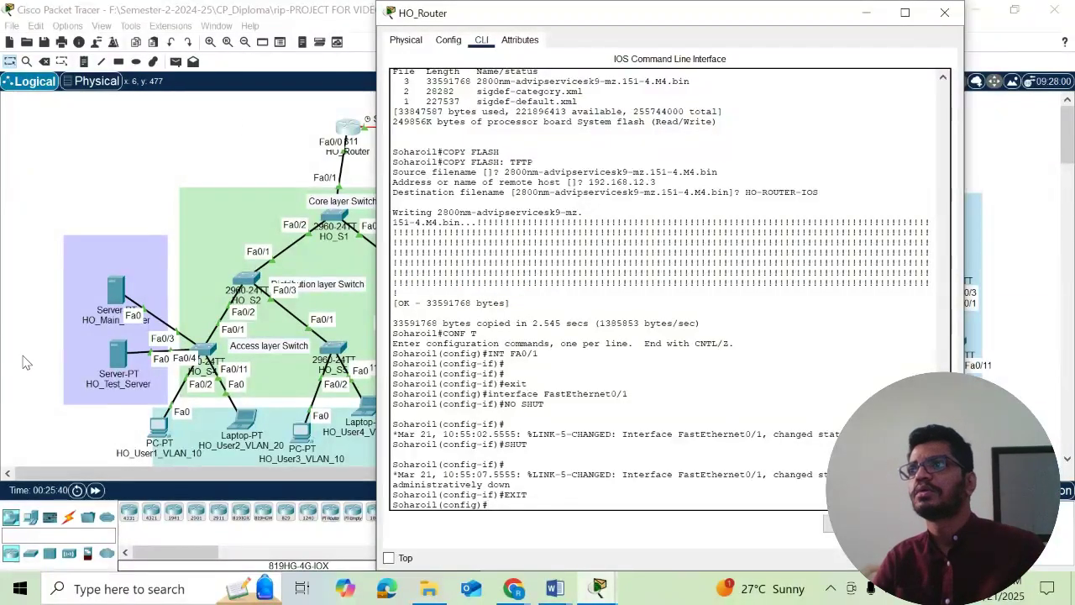
left_click(117, 353)
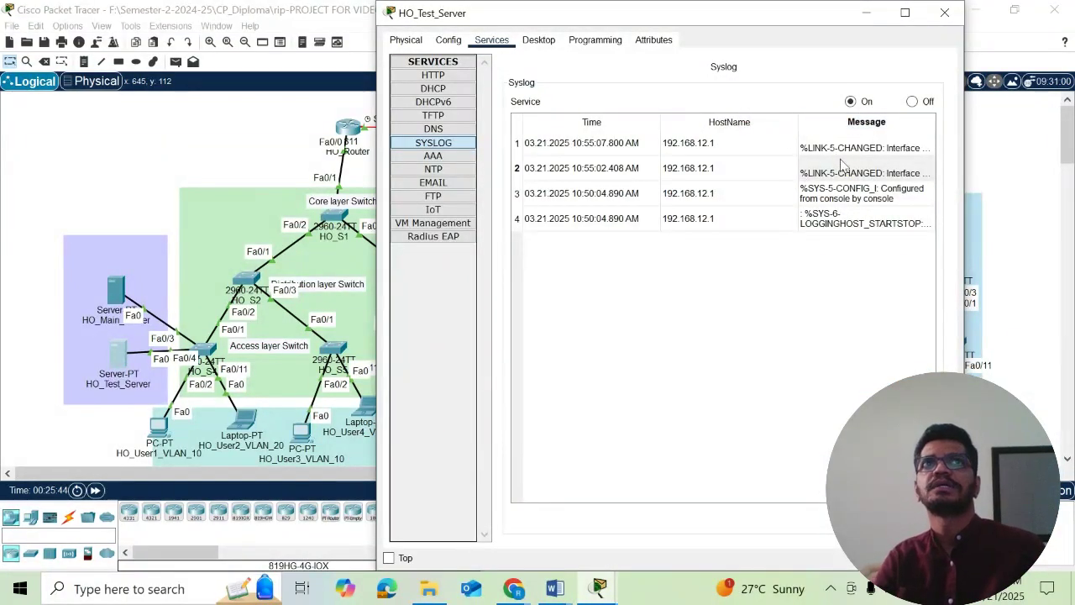
left_click(903, 518)
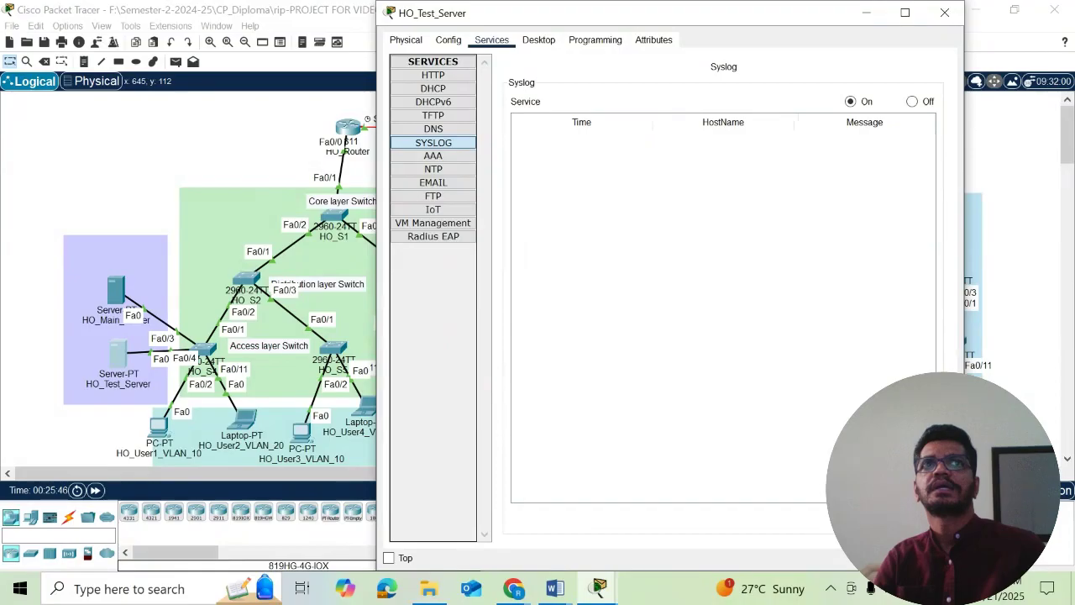
left_click(199, 173)
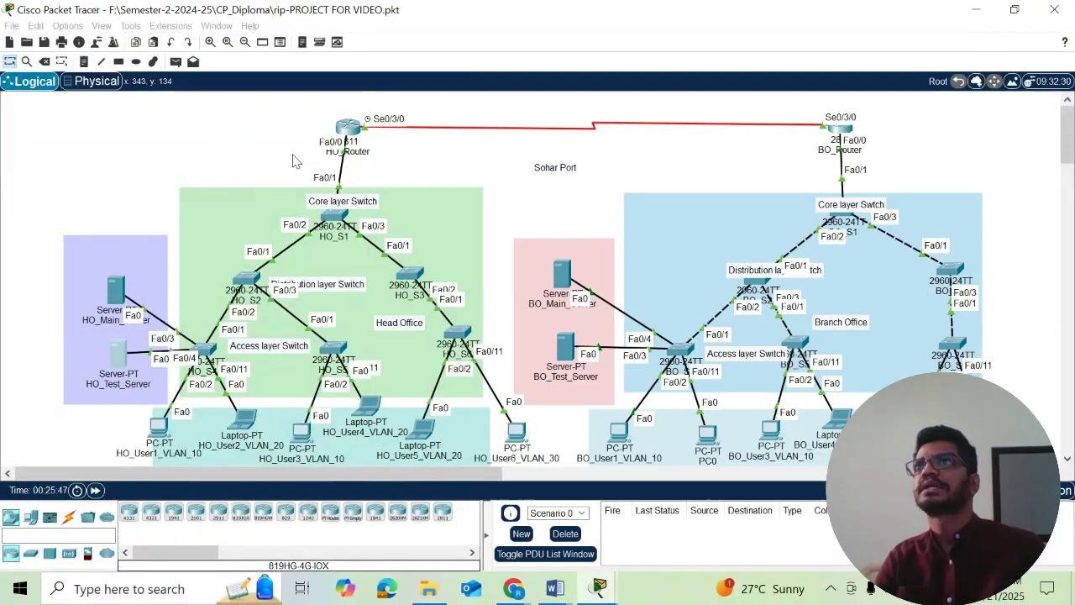
left_click(358, 135)
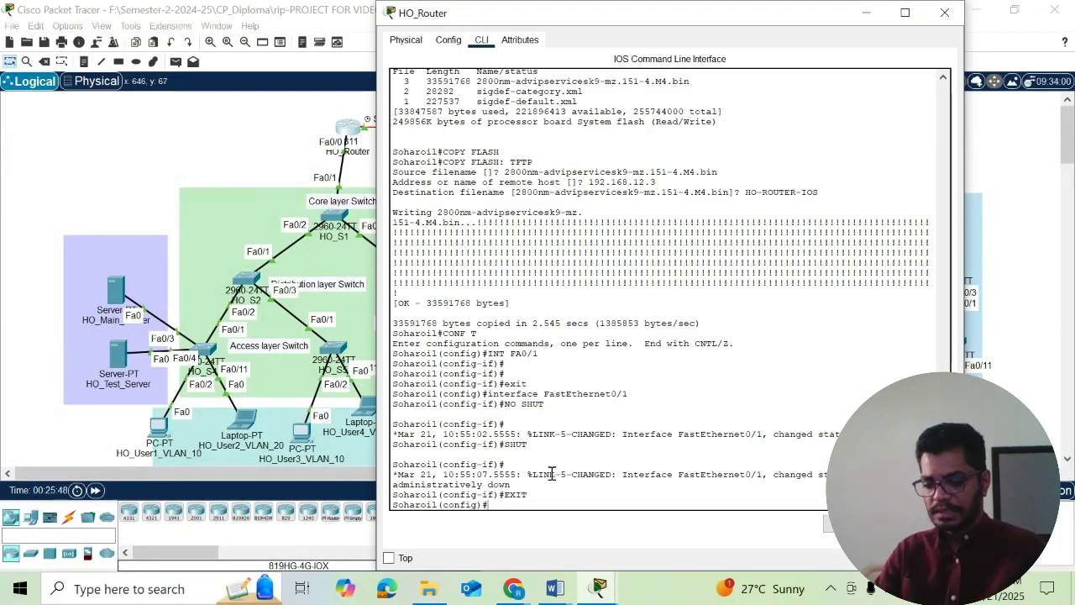
type("INT FA")
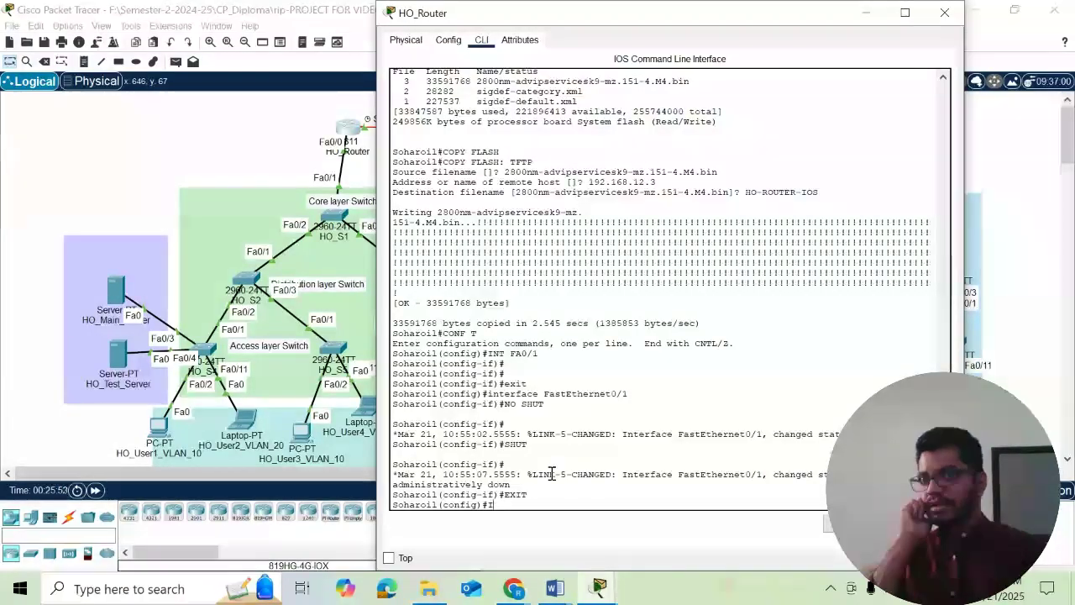
key("BackSpace")
key("BackSpace")
key("BackSpace")
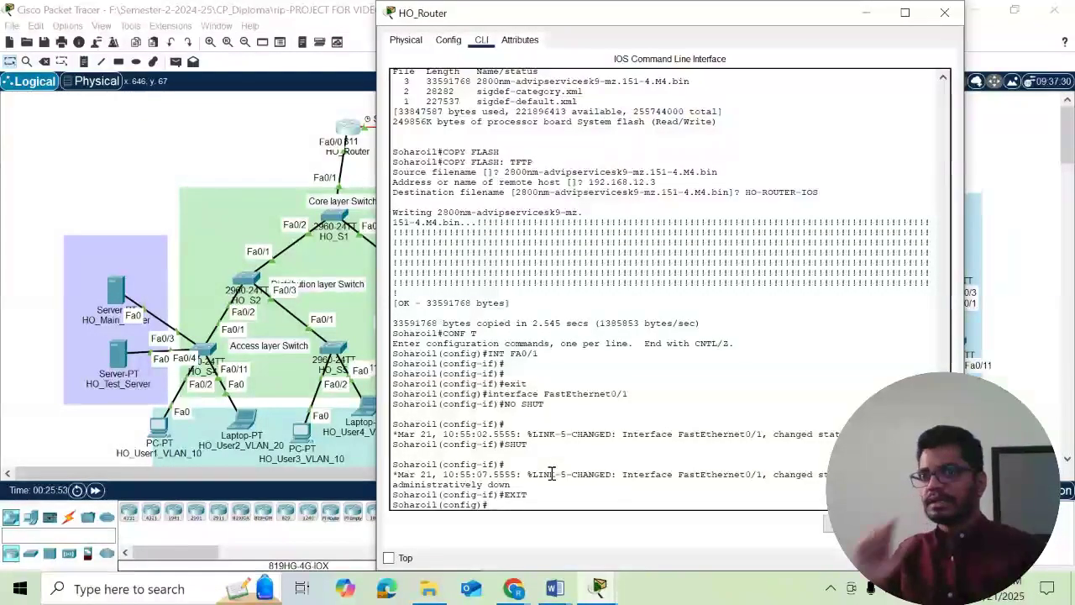
Toggle the port status of HO_Router's FastEthernet0/1 on, off and on again in its interface settings
left_click(451, 44)
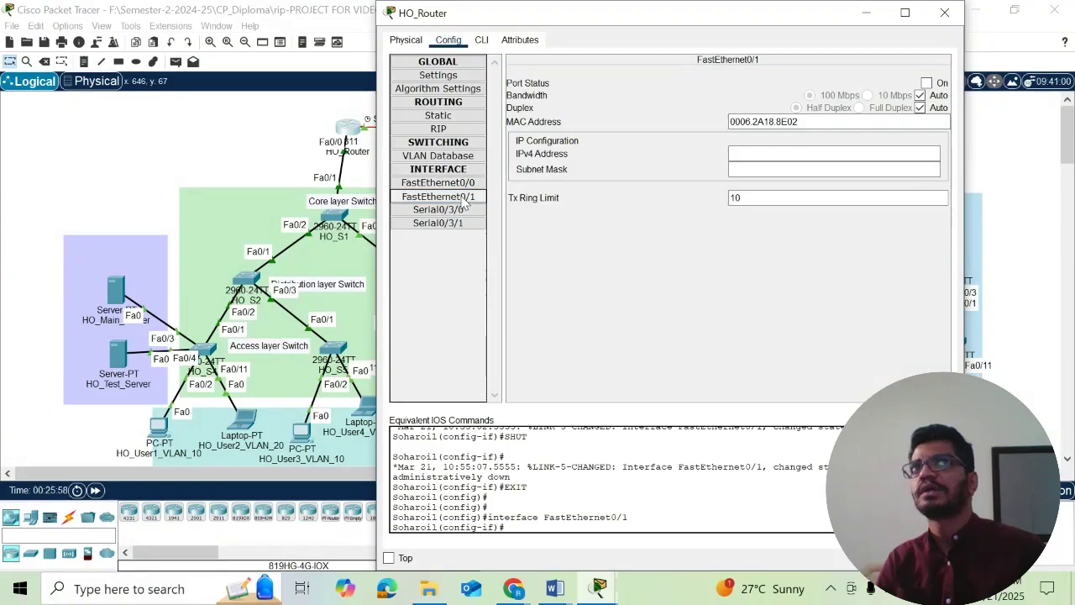
left_click(926, 83)
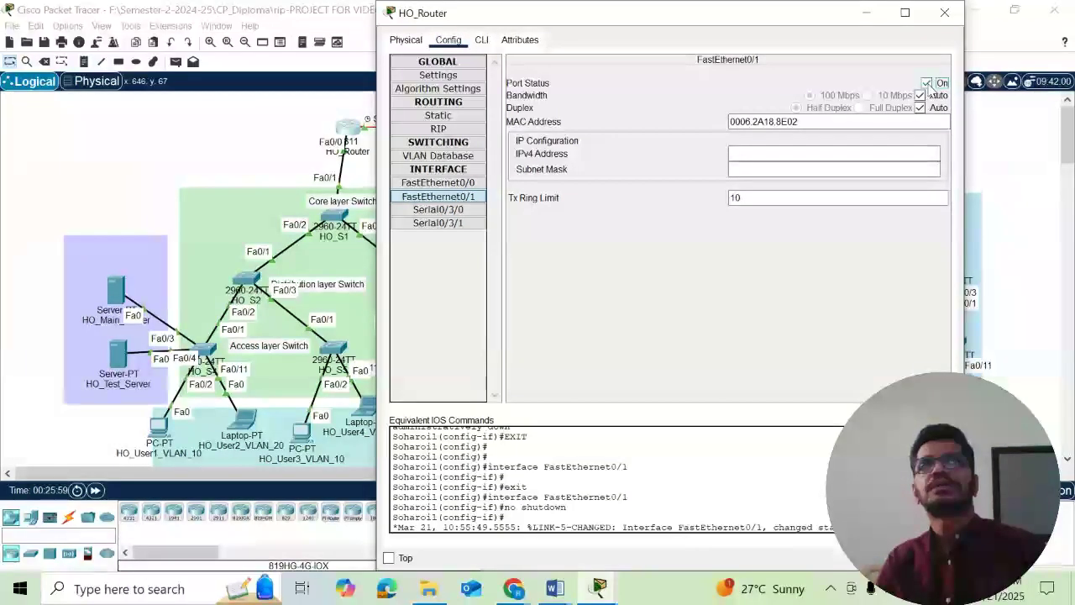
left_click(926, 83)
left_click(927, 83)
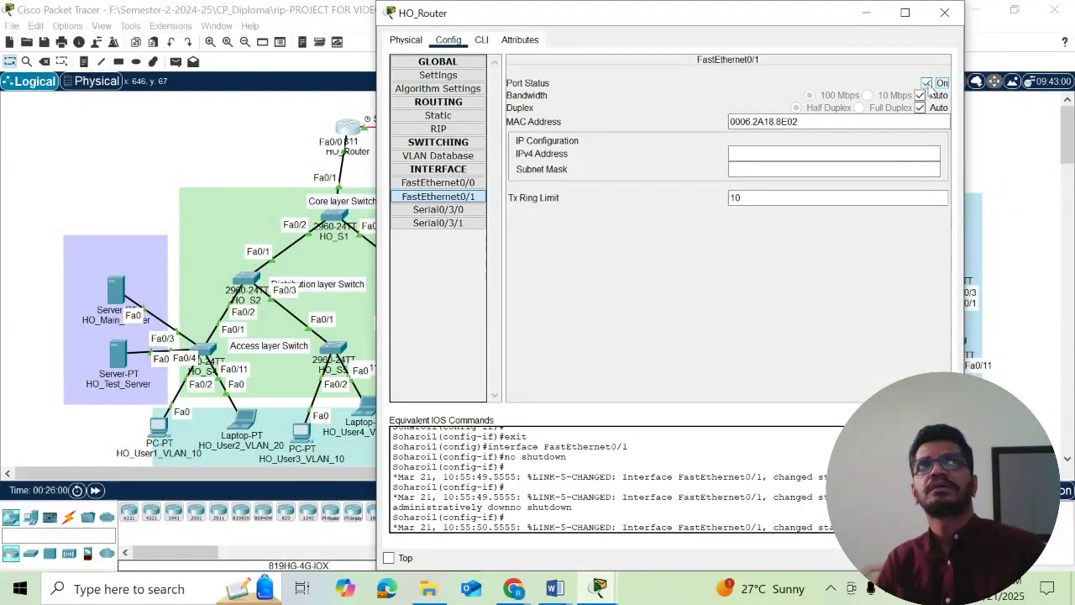
Switch HO_Router's FastEthernet0/1 port status off, on and off again, and view the syslog entries on HO_Test_Server
left_click(927, 83)
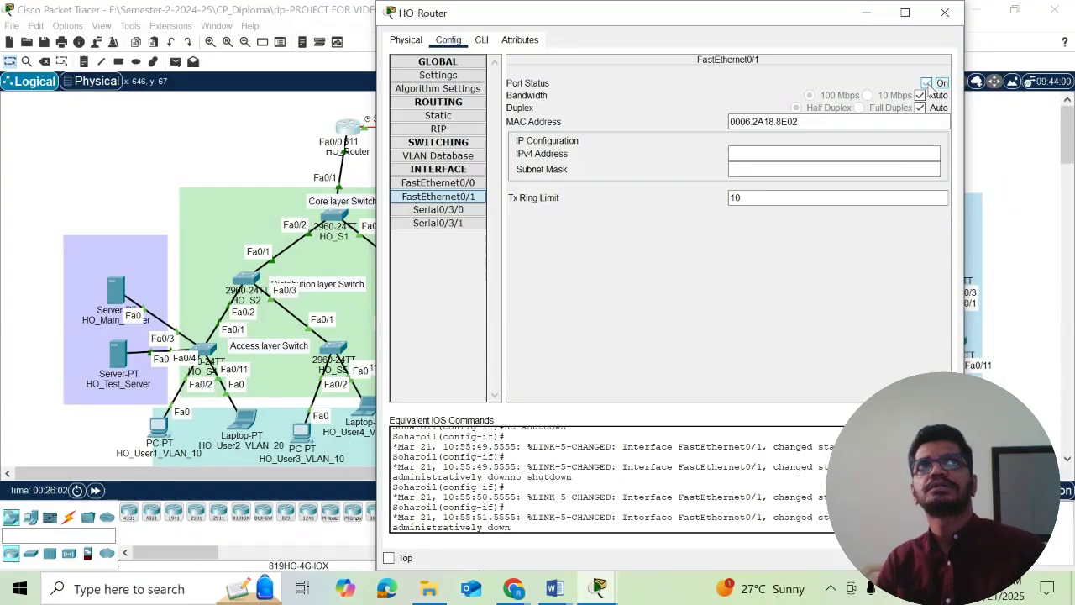
left_click(926, 83)
left_click(926, 83)
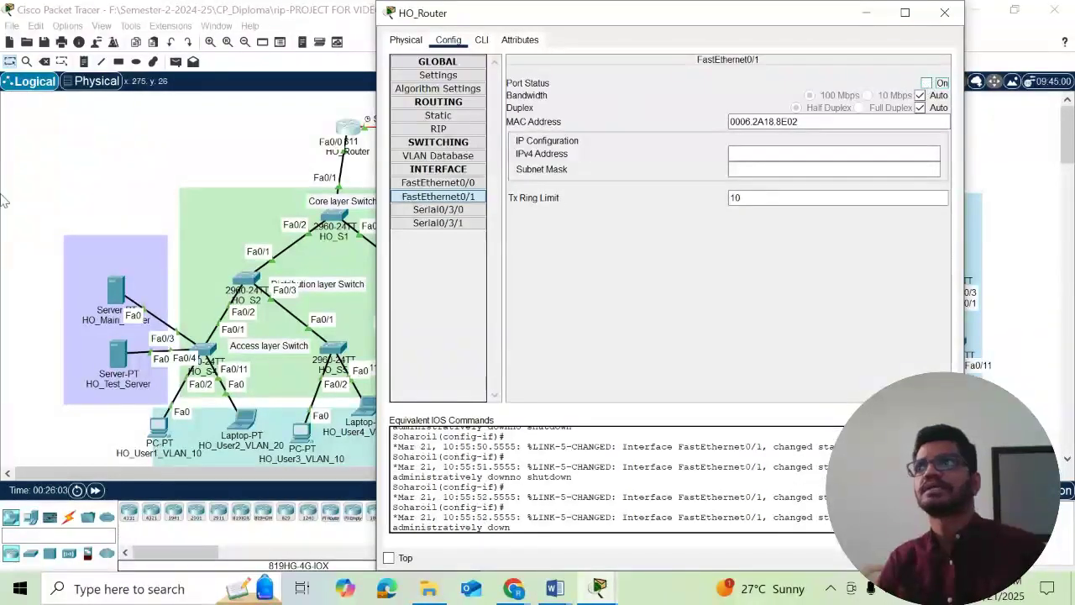
left_click(120, 361)
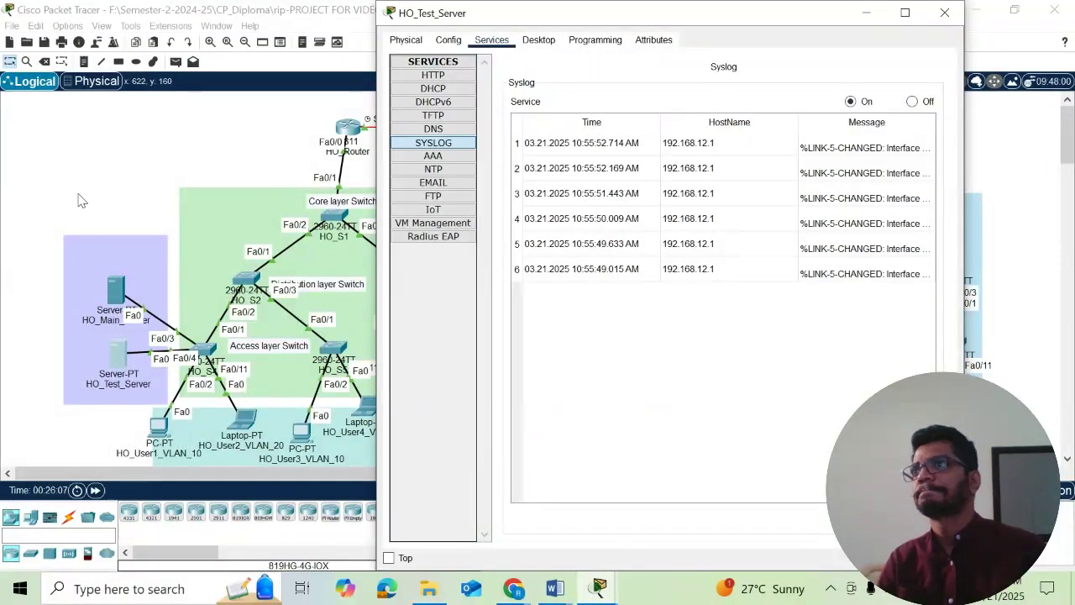
left_click(57, 178)
Leave configuration mode on HO_Router with END and check the syslog logging status with SH LOGGING
left_click(345, 126)
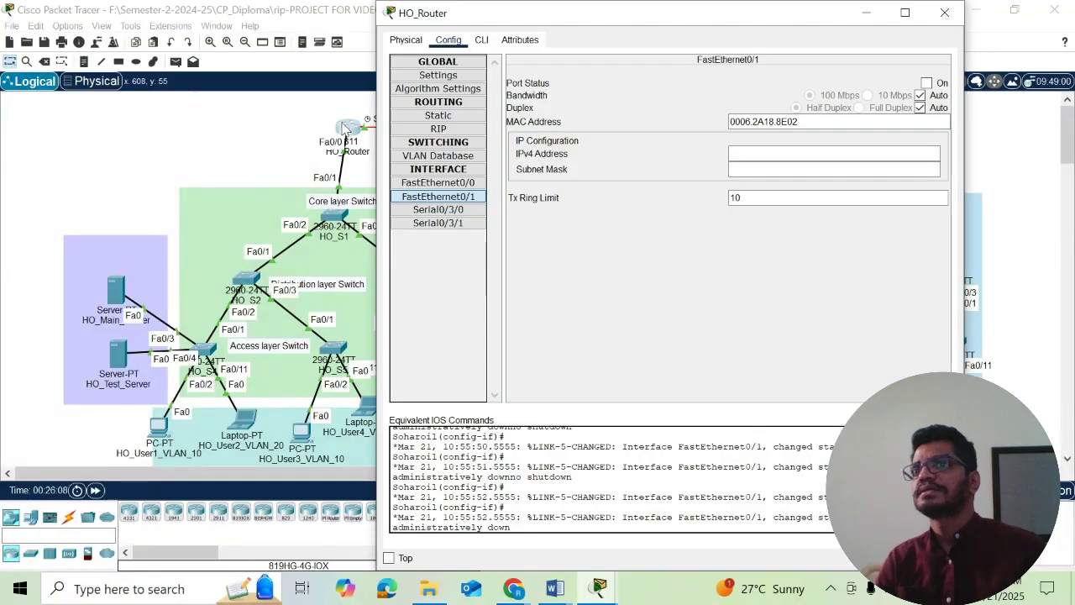
left_click(481, 40)
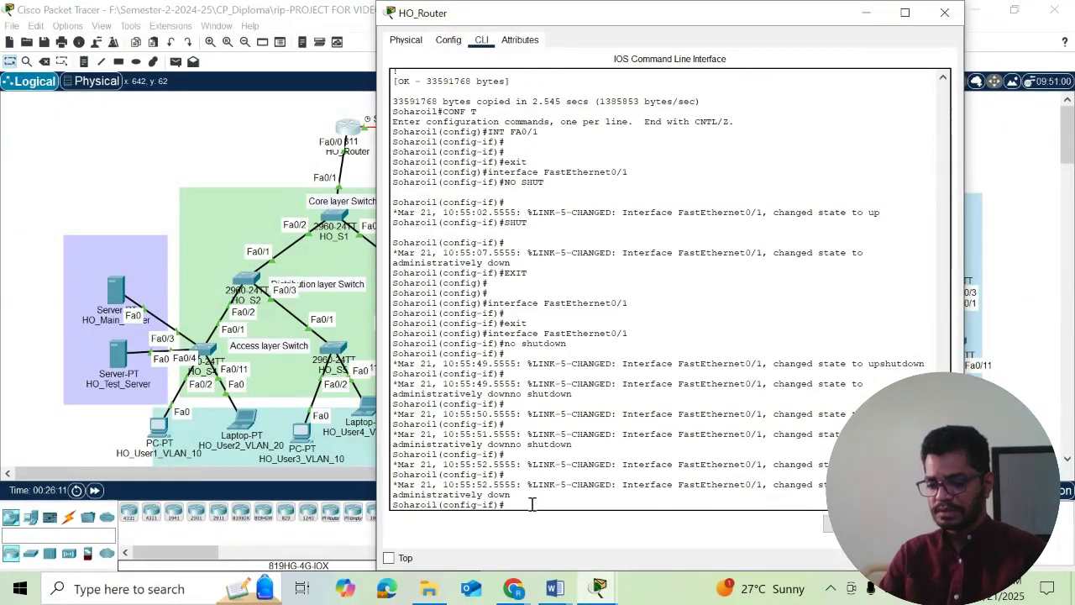
key("Return")
type("SH ")
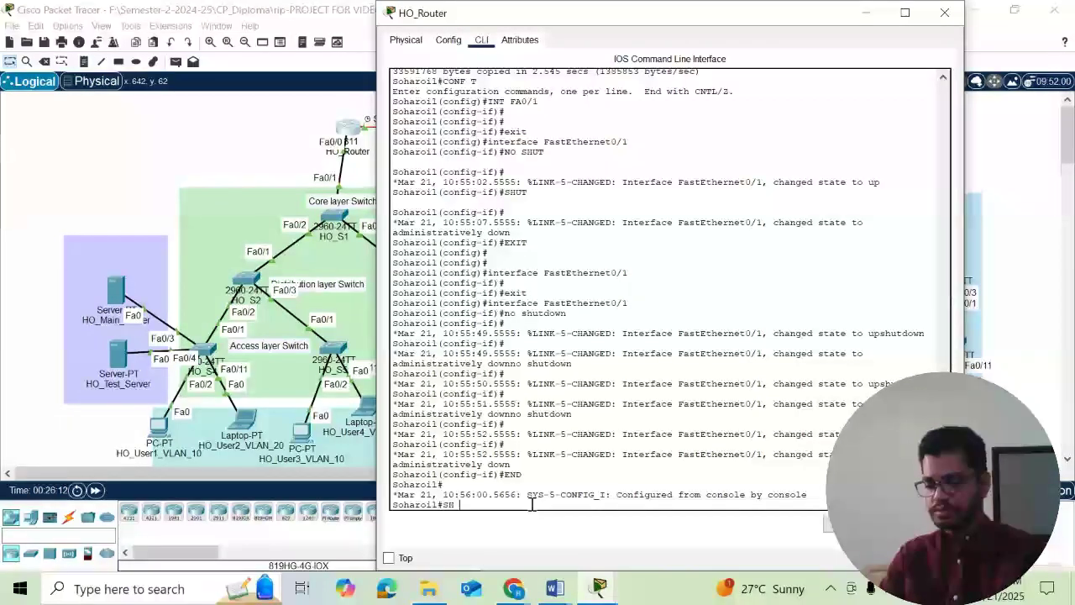
type("LOGG")
key("Tab")
key("Return")
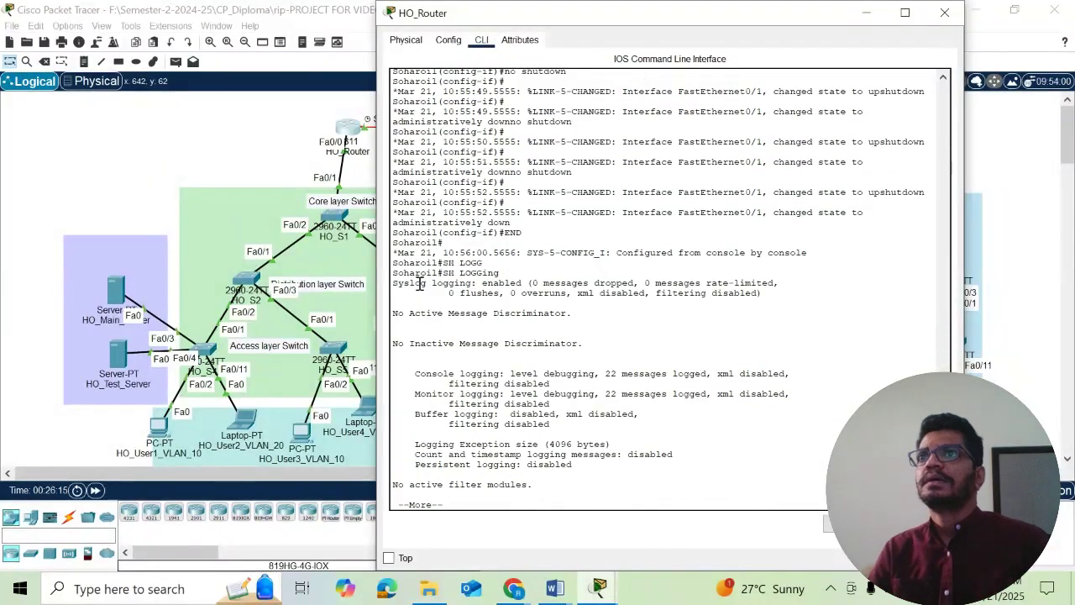
left_click_drag(398, 283, 528, 284)
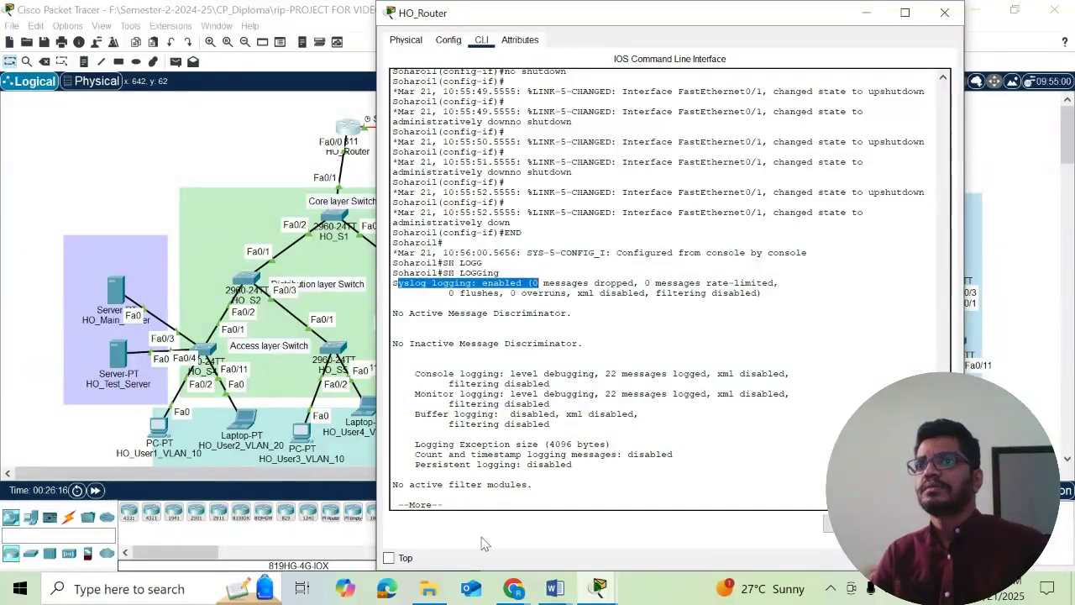
left_click(504, 498)
key("Return")
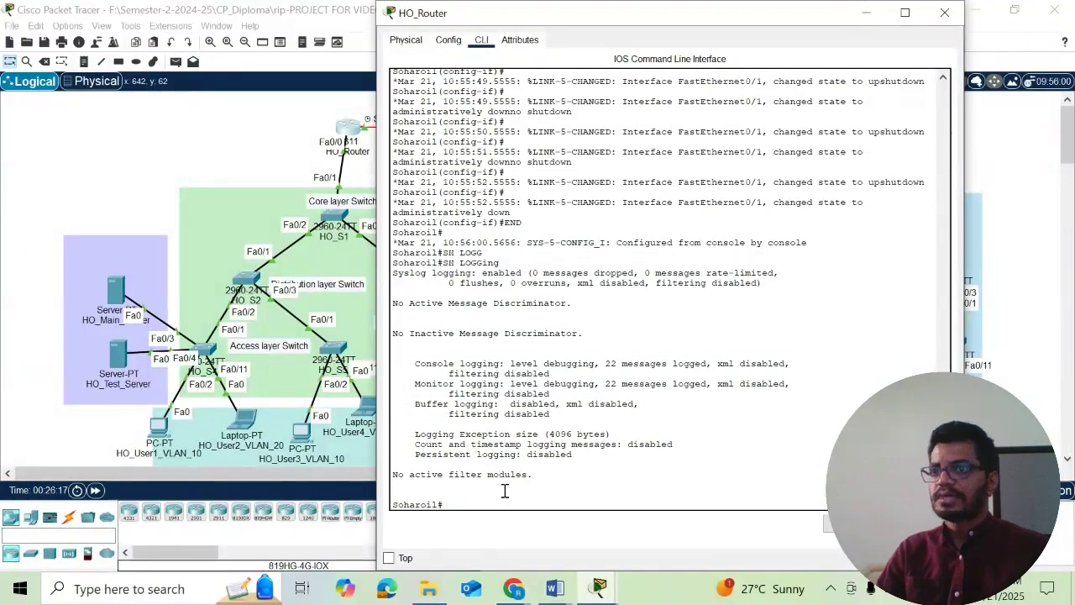
Display HO_Router's running configuration, highlight its service timestamps log datetime msec line, and compare it with the syslog times on HO_Test_Server
type("SH RUN")
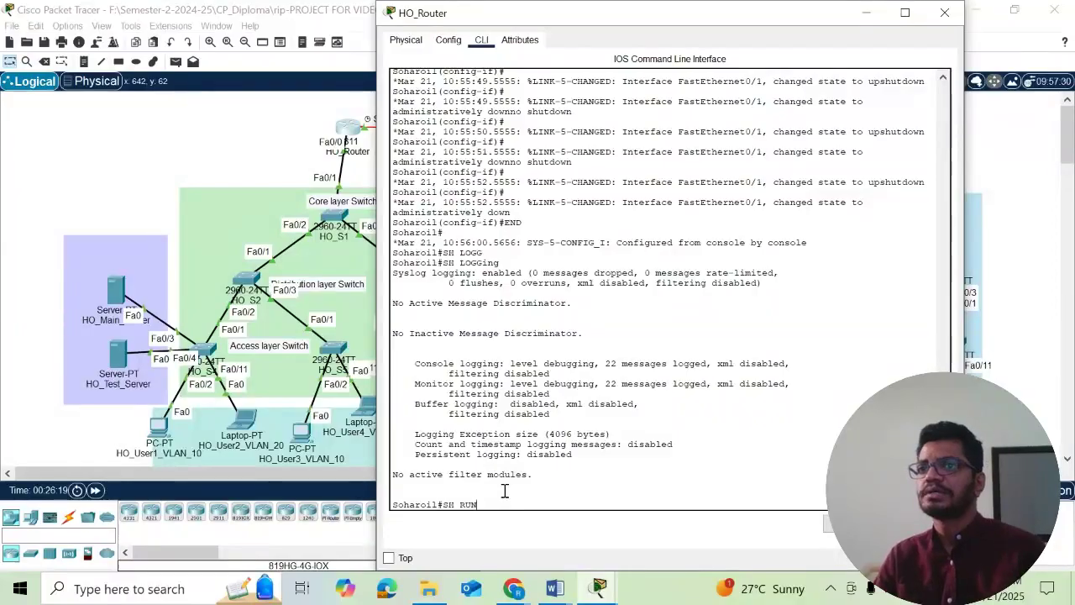
key("Return")
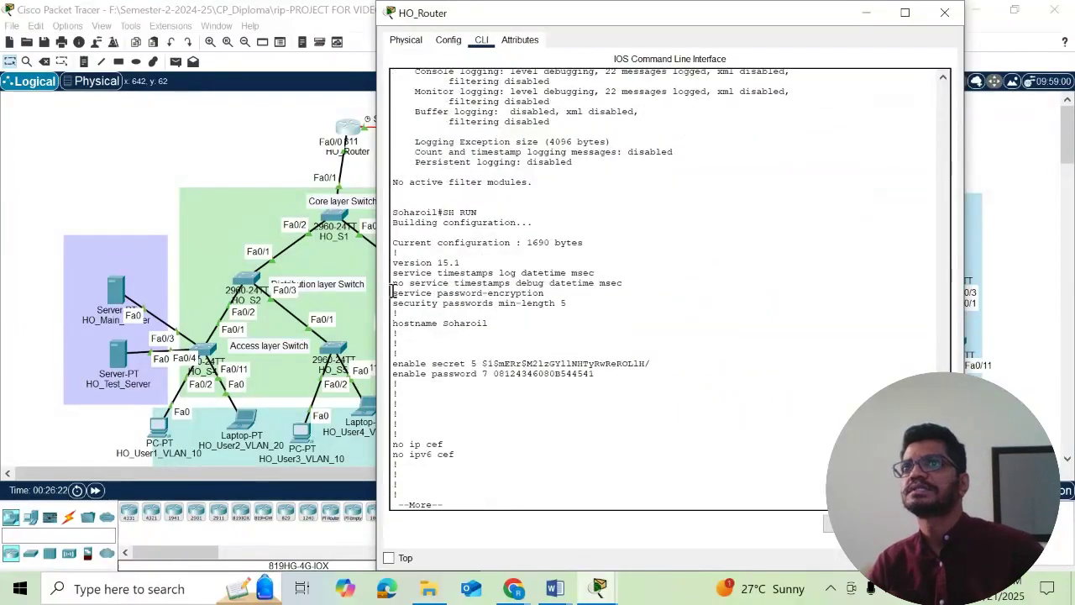
left_click_drag(396, 273, 610, 276)
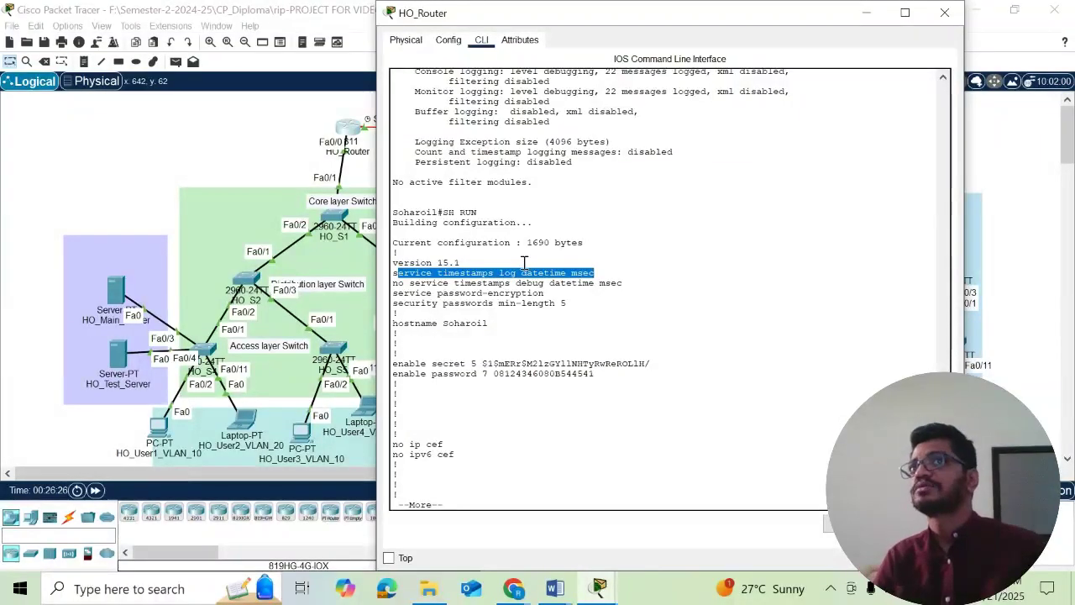
left_click(117, 359)
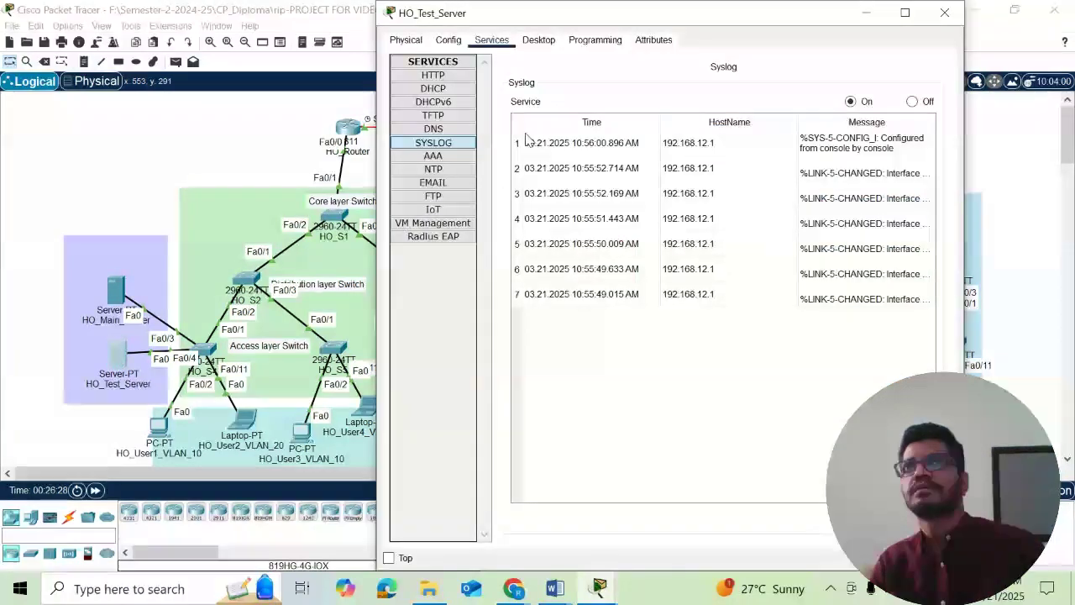
Page through HO_Router's running configuration to the logging 192.168.12.3 line, highlight it, end the listing and return to the topology
left_click(348, 127)
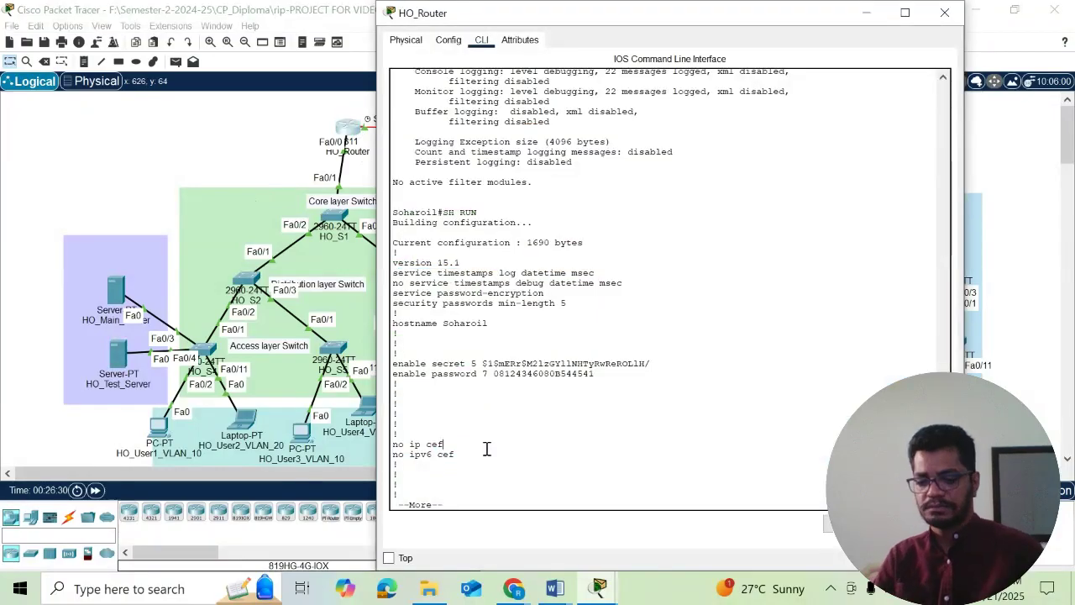
key("Return")
key("Return")
key("Return")
key("Return")
key("Return")
key("Return")
key("Return")
key("Return")
key("Return")
key("Return")
key("Return")
key("Return")
key("Return")
key("Return")
key("Return")
key("Return")
key("Return")
key("Return")
key("Return")
key("Return")
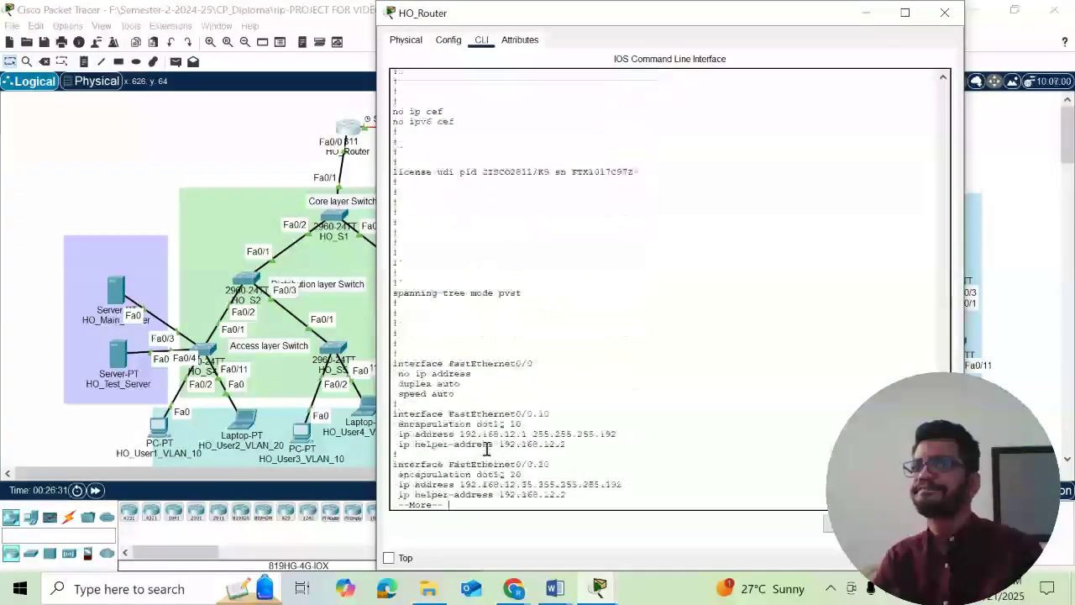
key("Return")
key("Return")
key("Return")
key("Return")
key("Return")
key("Return")
key("Return")
key("Return")
key("Return")
key("Return")
key("Return")
key("Return")
key("Return")
key("Return")
key("Return")
key("Return")
key("Return")
key("Return")
key("Return")
key("Return")
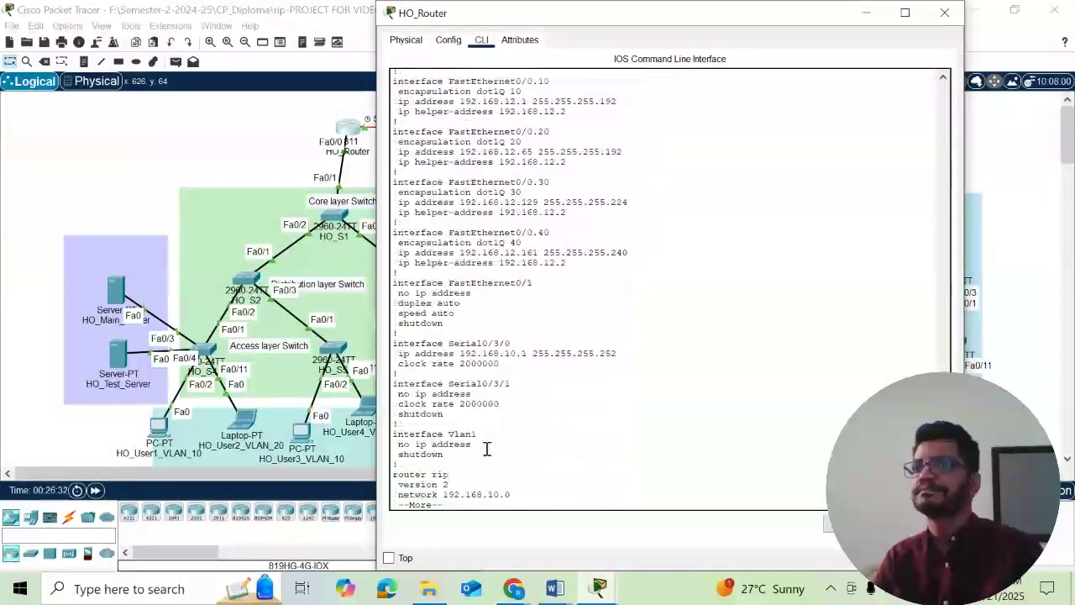
key("Return")
key("Return")
key("Return")
key("Return")
key("Return")
key("Return")
key("Return")
key("Return")
key("Return")
key("Return")
key("Return")
key("Return")
key("Return")
key("Return")
key("Return")
key("Return")
key("Return")
key("Return")
key("Return")
key("Return")
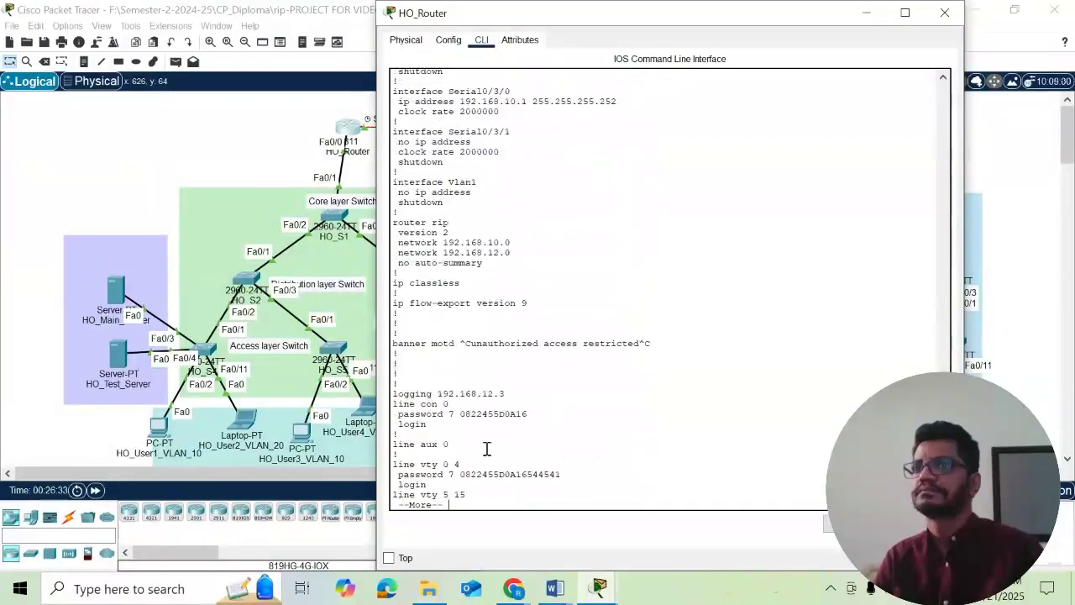
left_click_drag(507, 394, 390, 397)
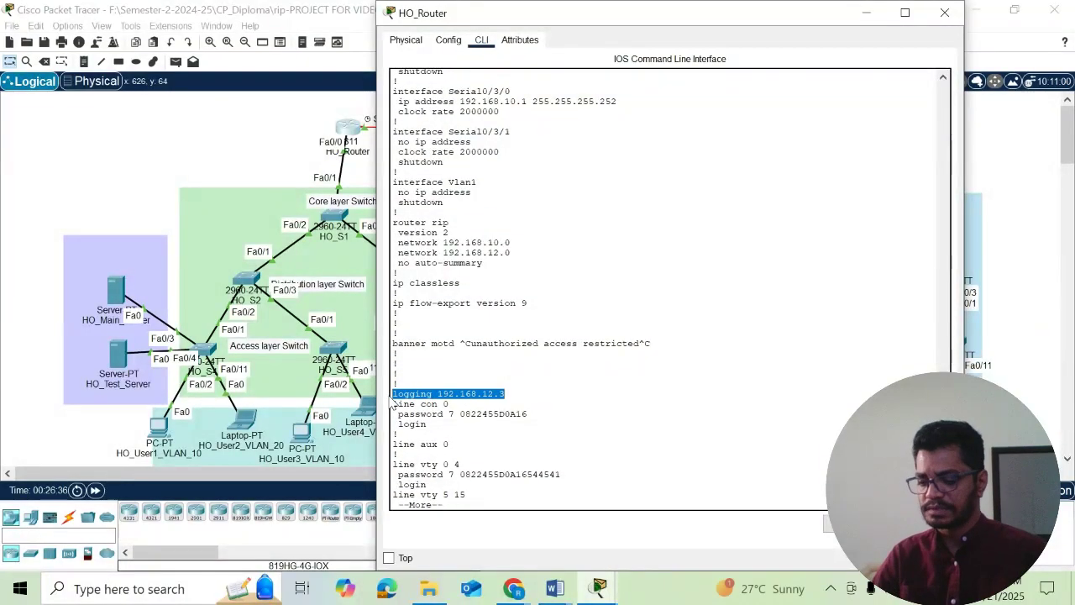
key("ctrl+c")
left_click(147, 208)
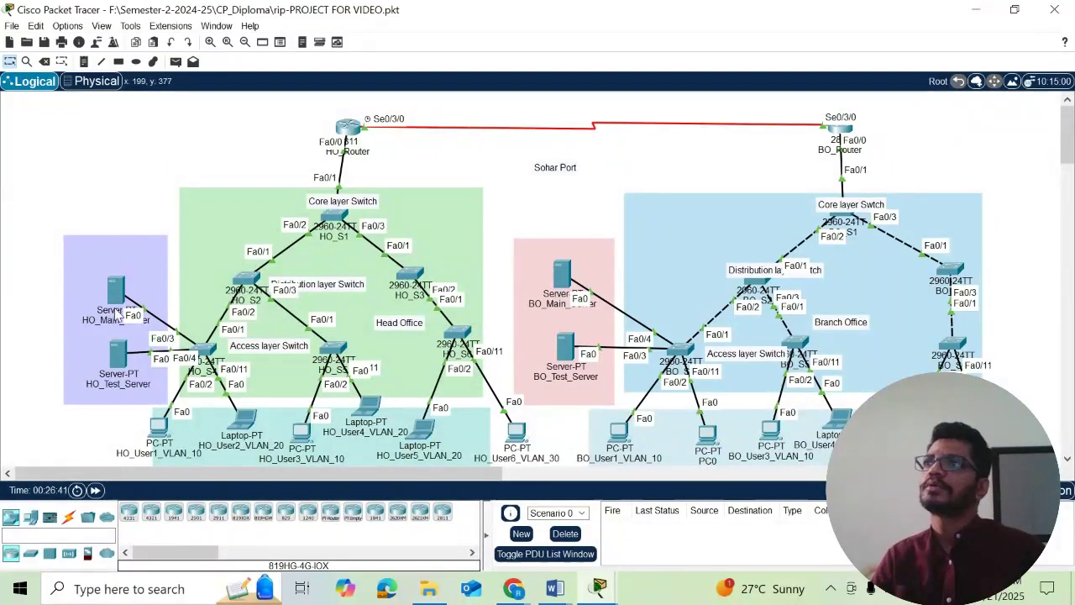
Switch to the NTP,SYSLOG,TFTP document in Word and review the syslog commands and the NTP client configuration task
mouse_move(128, 360)
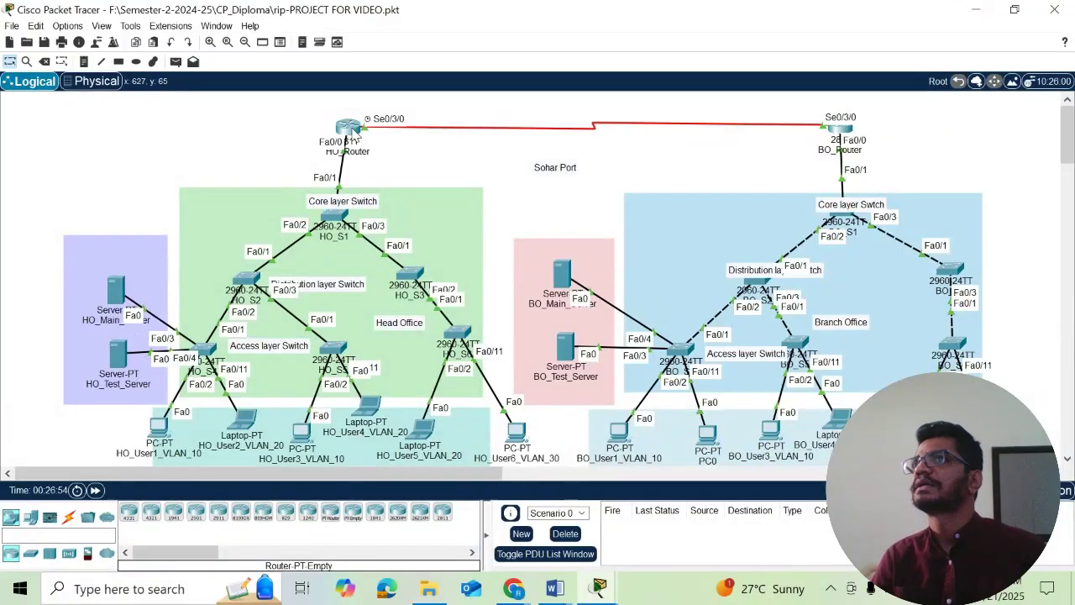
mouse_move(355, 132)
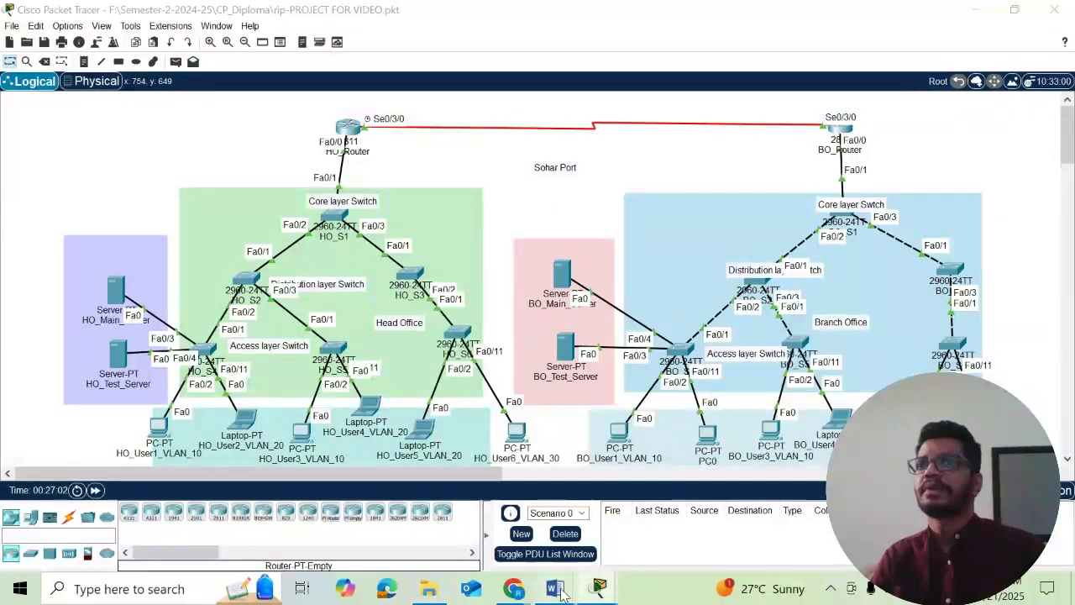
mouse_move(557, 590)
left_click(624, 468)
scroll(437, 355, "up", 10)
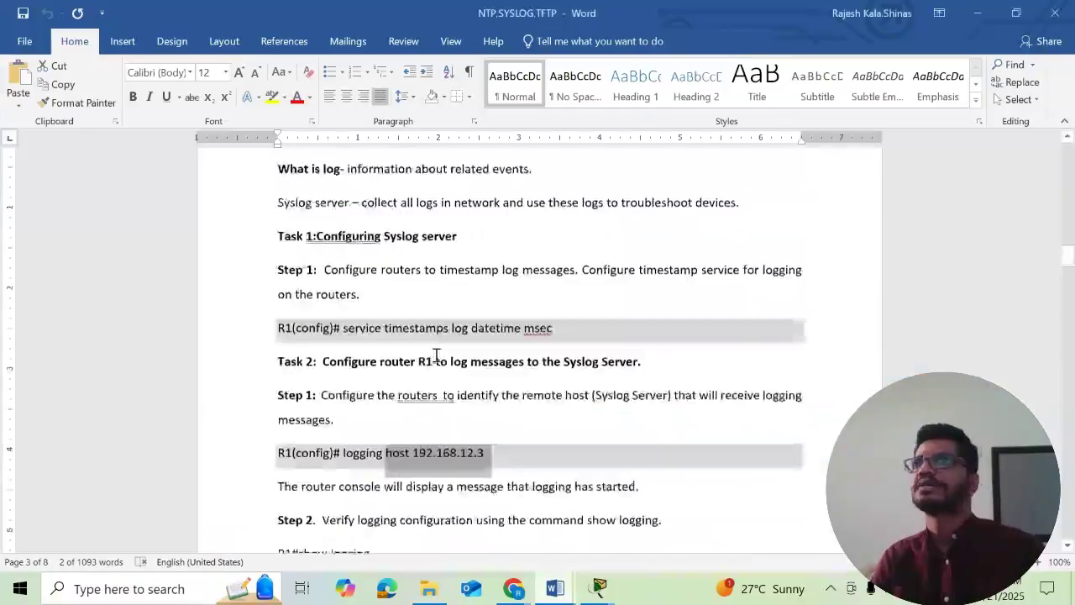
scroll(435, 355, "up", 10)
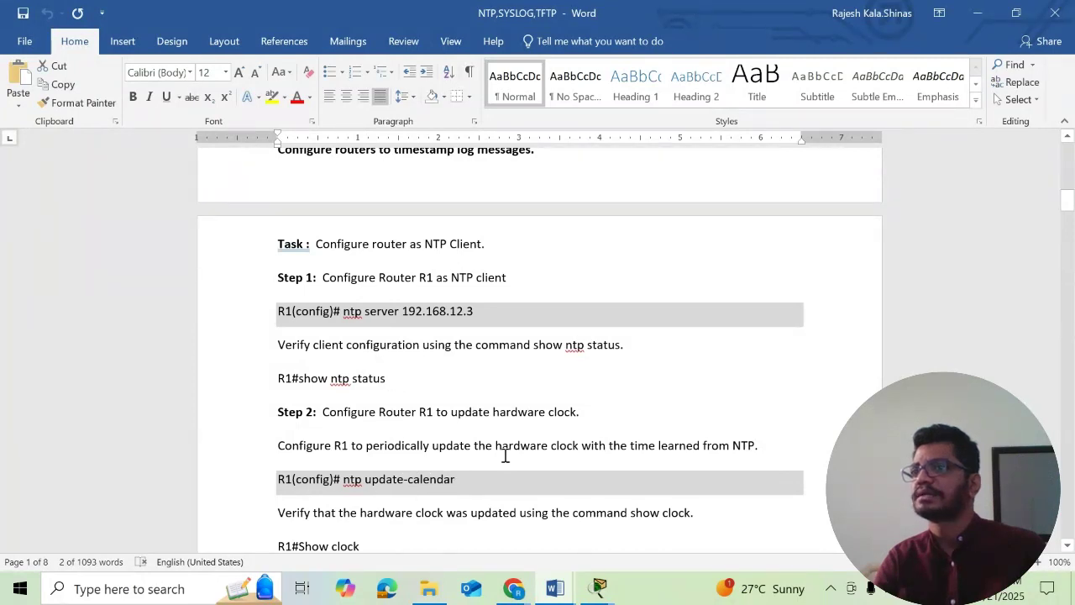
scroll(504, 451, "down", 2)
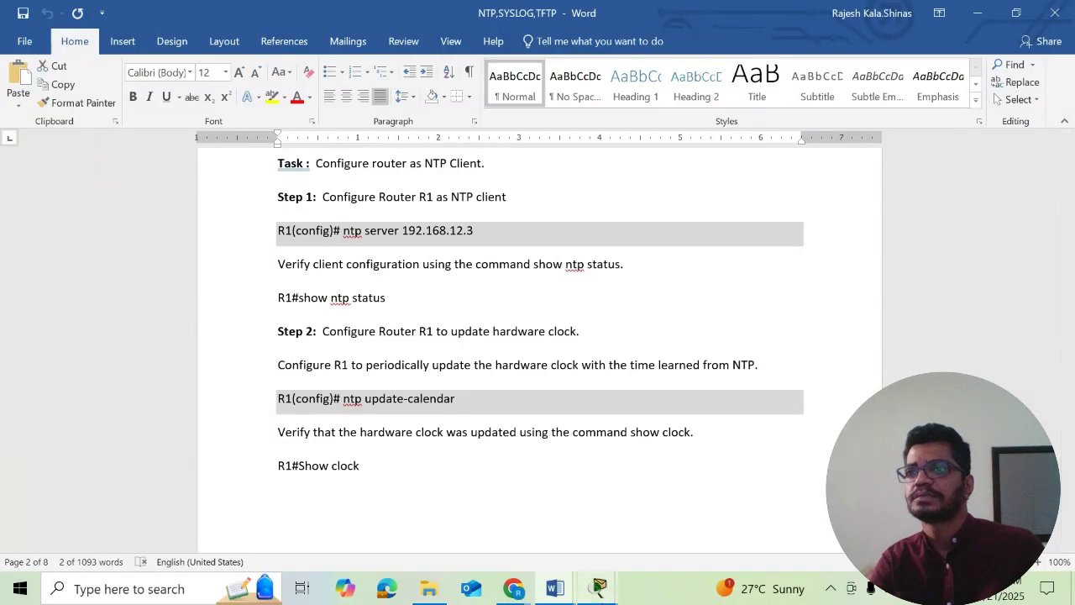
mouse_move(601, 602)
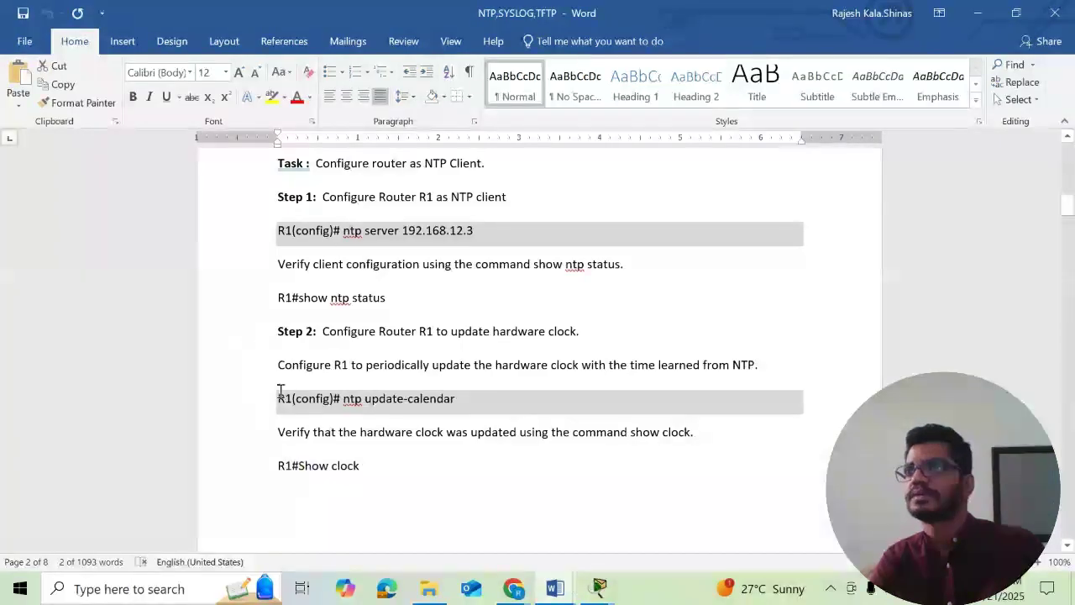
scroll(332, 454, "down", 8)
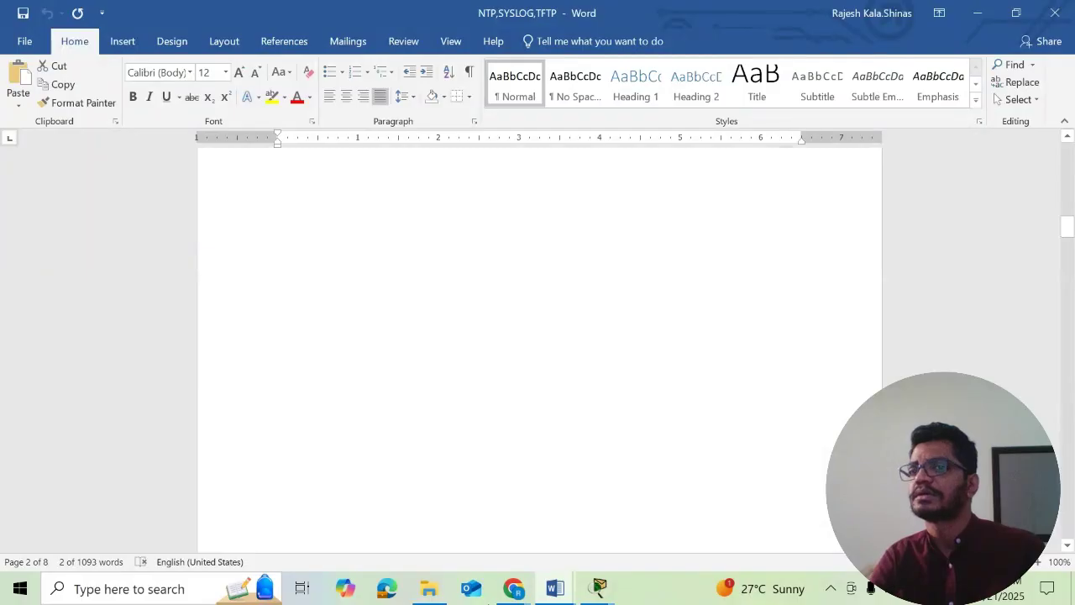
Switch back to Packet Tracer, turn on the NTP service on HO_Test_Server, and close the server's window
left_click(599, 588)
left_click(342, 461)
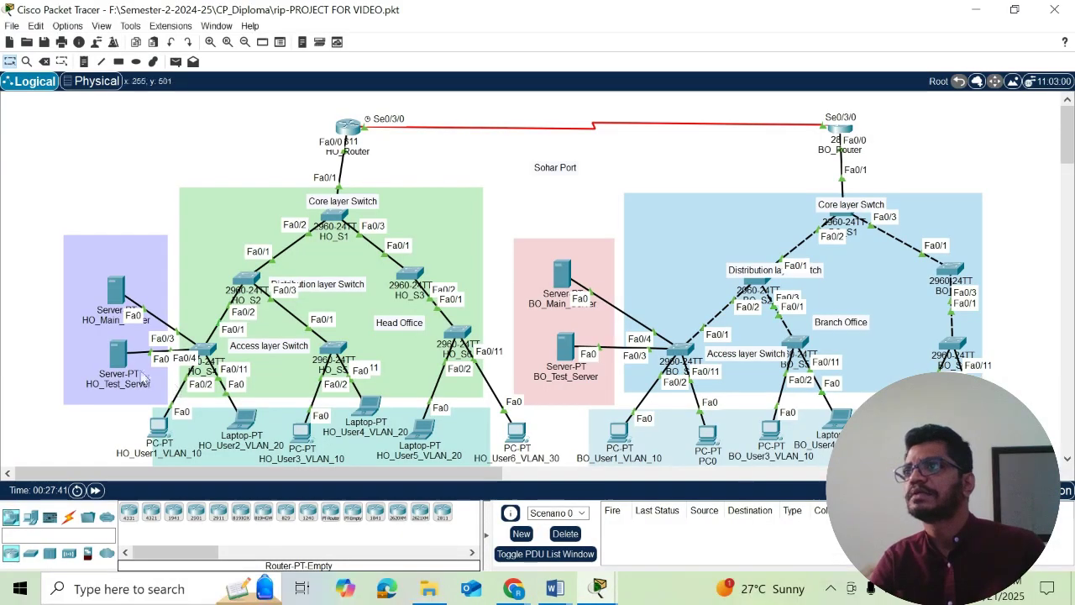
left_click(118, 357)
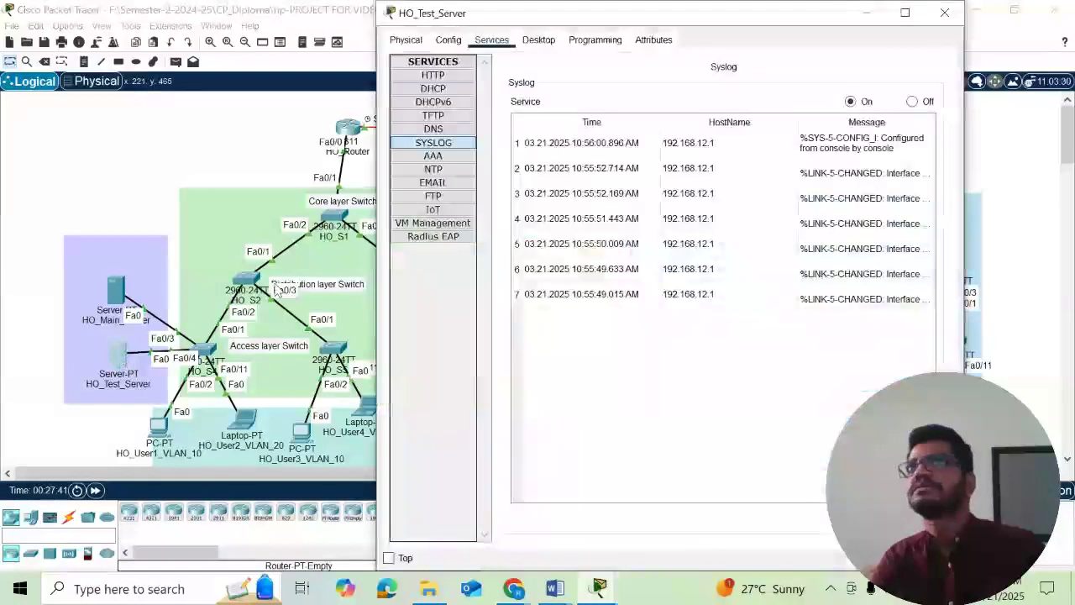
left_click(431, 170)
left_click(713, 84)
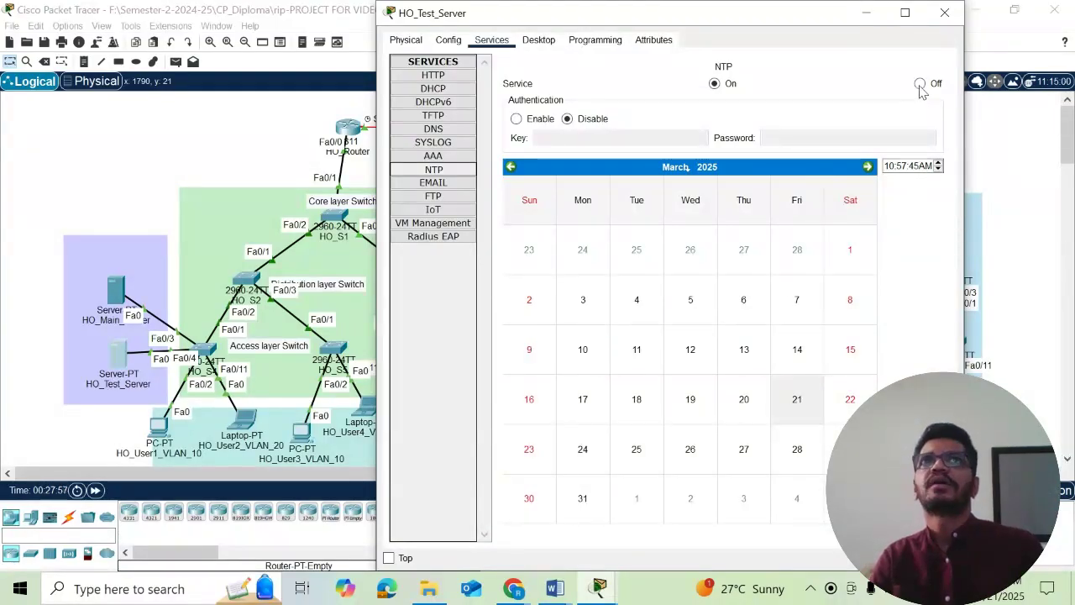
left_click(944, 12)
Reopen HO_Router's command line and review the running configuration output from the log timestamp service to the logging host
left_click(352, 127)
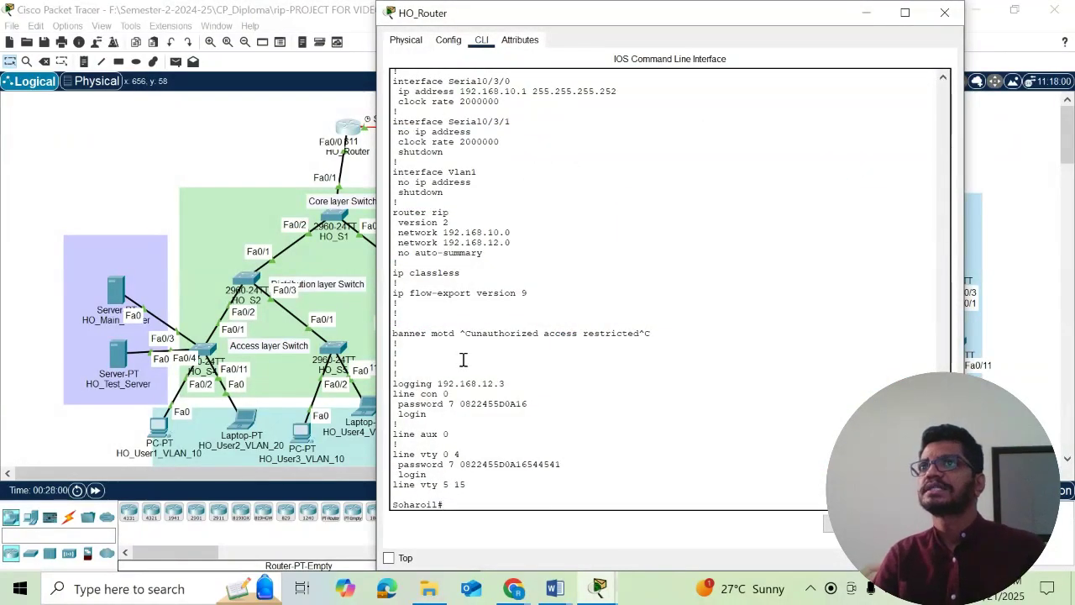
scroll(487, 378, "up", 15)
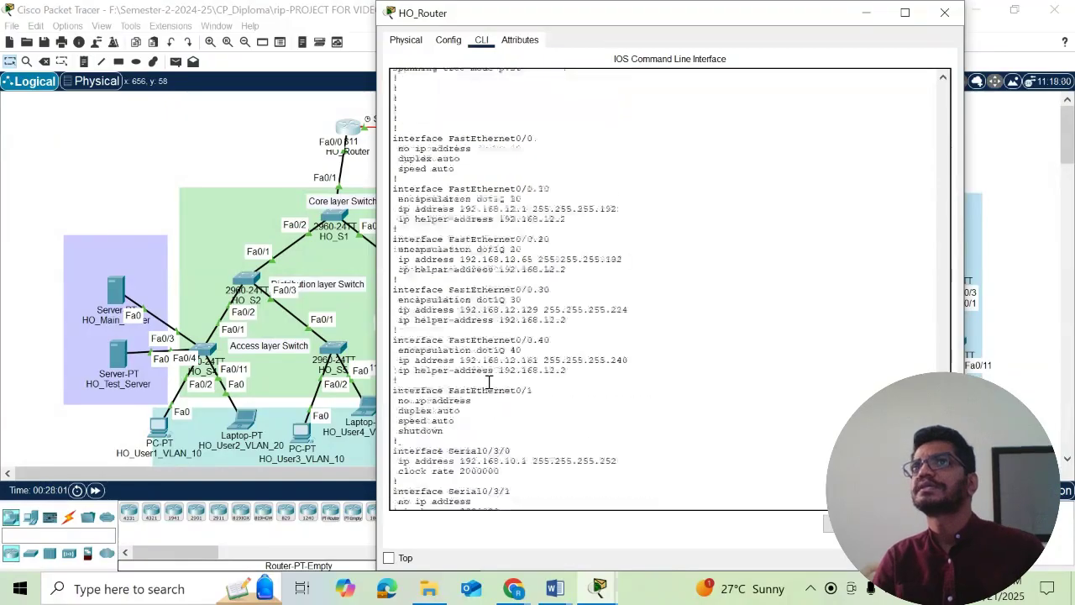
scroll(488, 383, "up", 15)
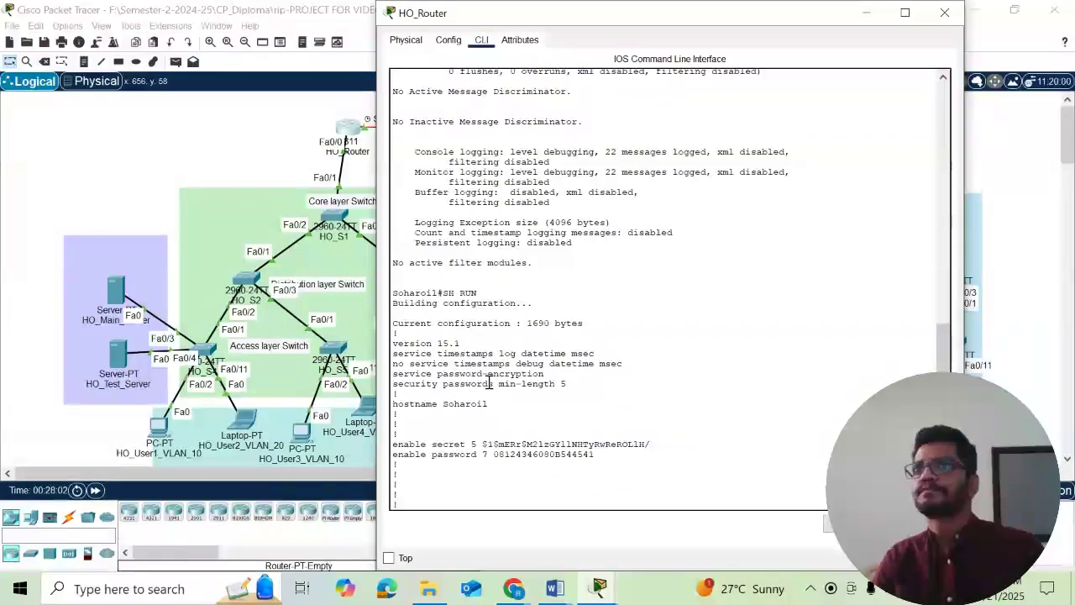
scroll(582, 402, "down", 12)
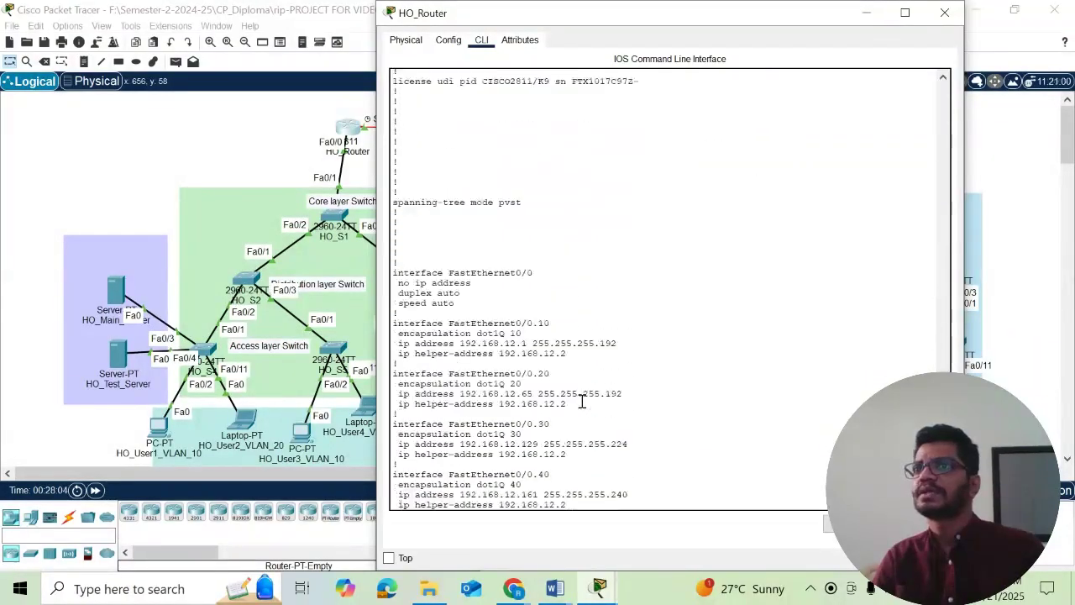
scroll(581, 401, "down", 4)
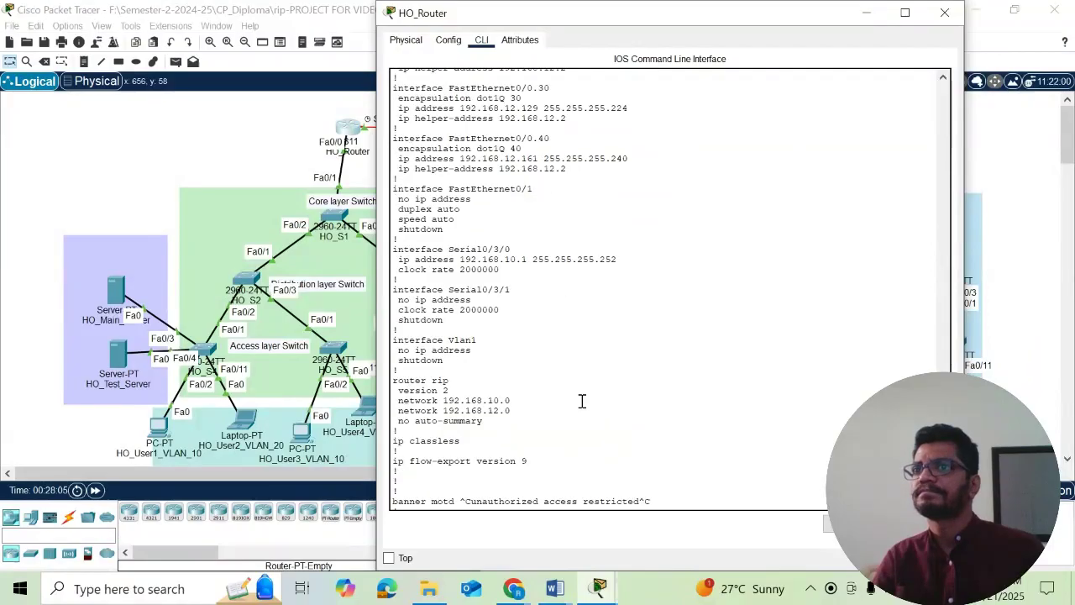
scroll(582, 402, "down", 4)
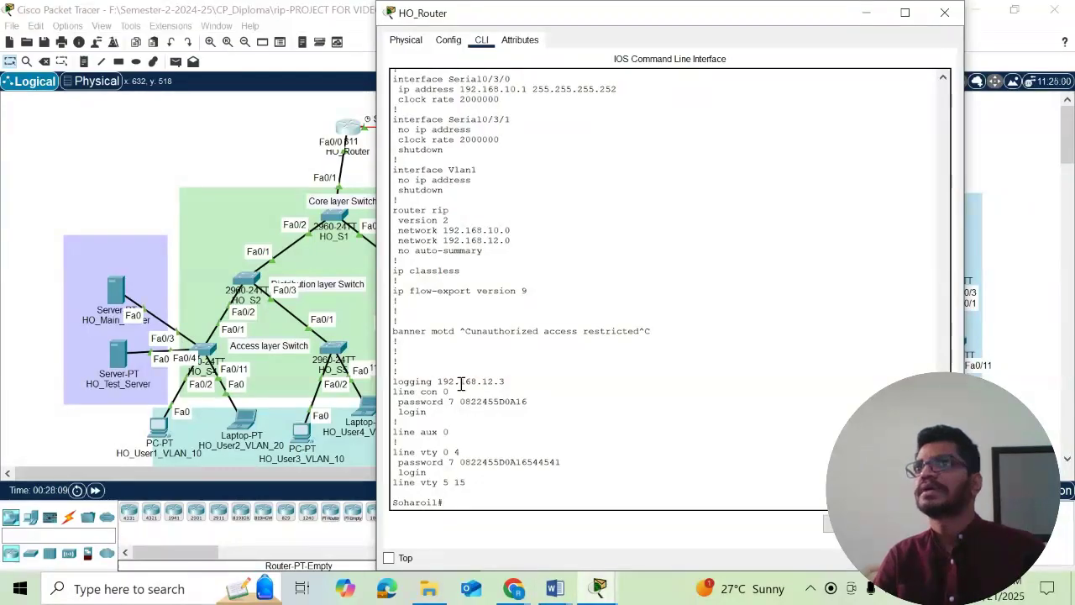
Look back through HO_Router's running configuration output and display the router's current time with the show clock command
scroll(497, 374, "up", 9)
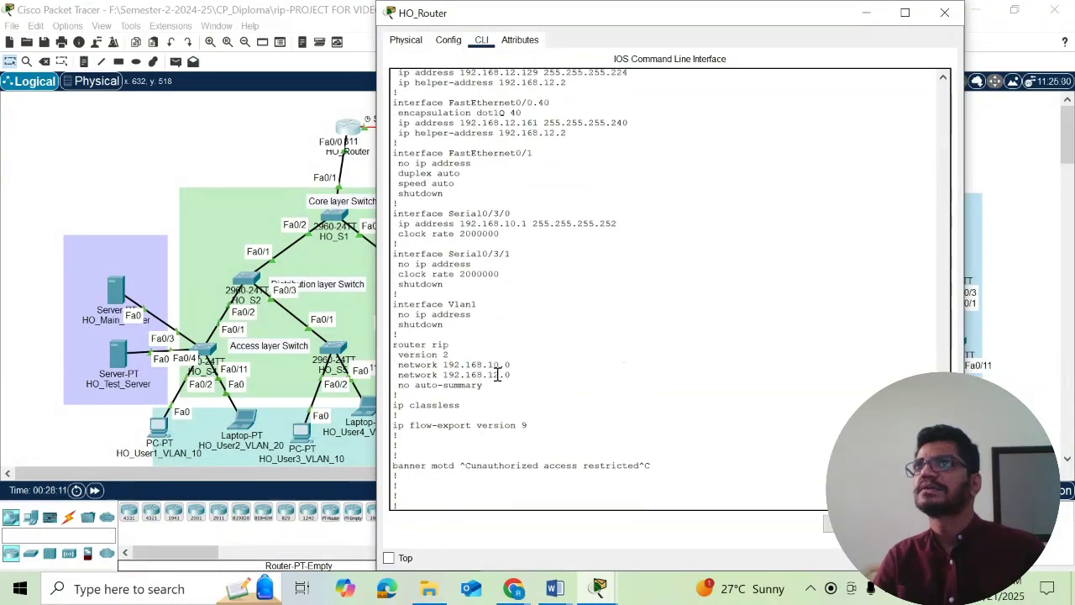
scroll(498, 374, "up", 7)
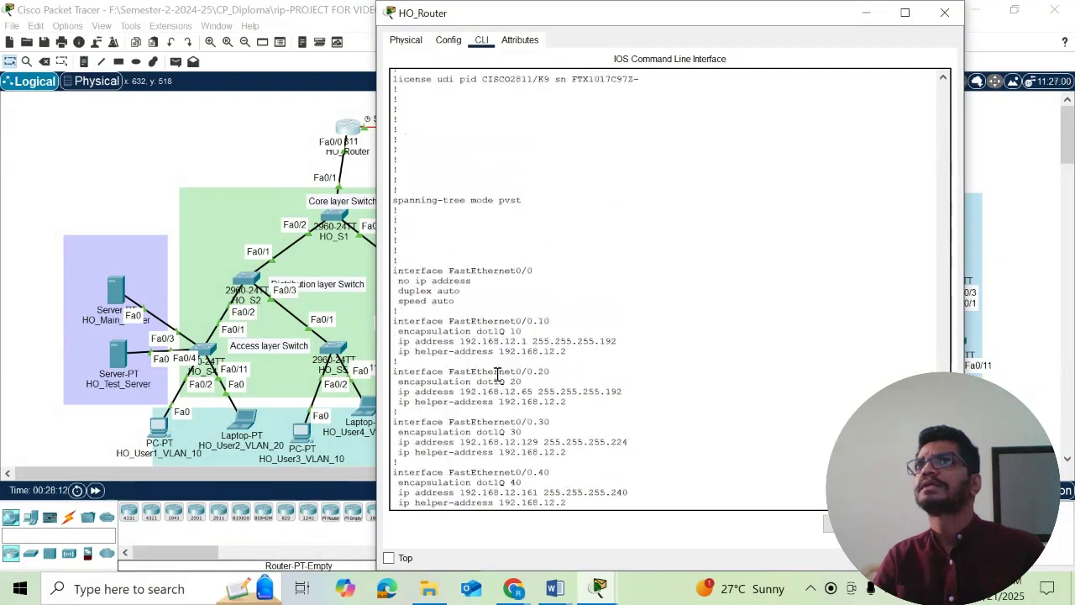
scroll(497, 374, "down", 18)
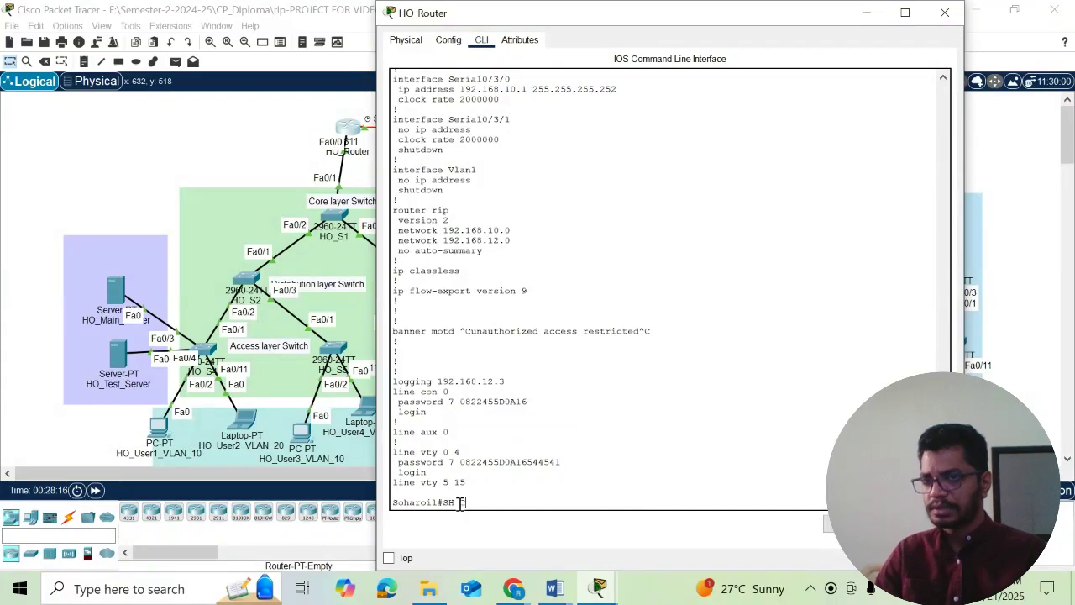
type("CLO")
key("Tab")
key("Return")
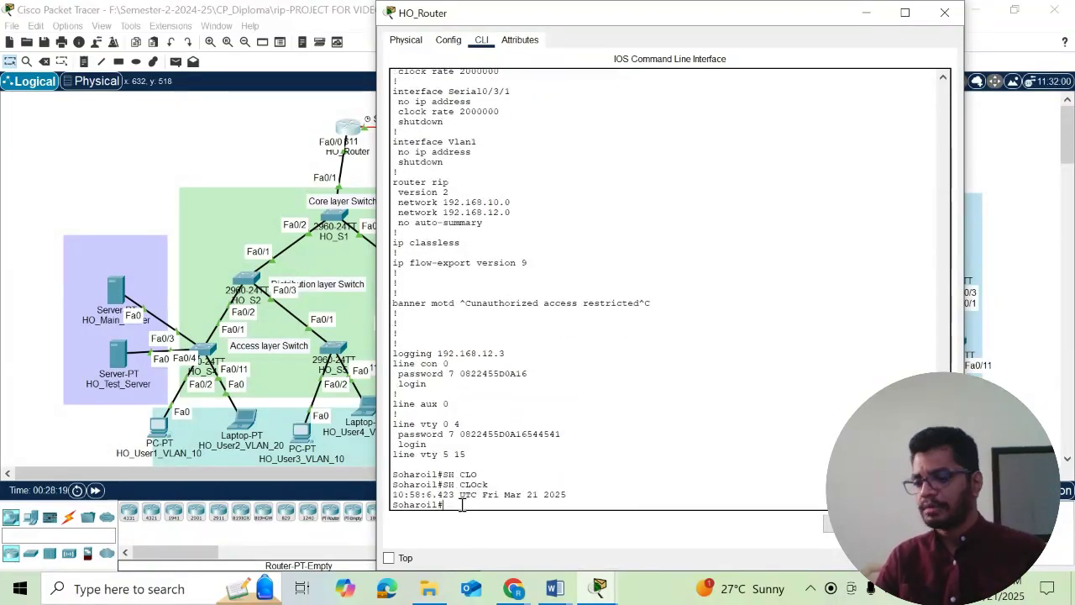
Display HO_Router's NTP synchronization details with the show ntp status command
type("SH")
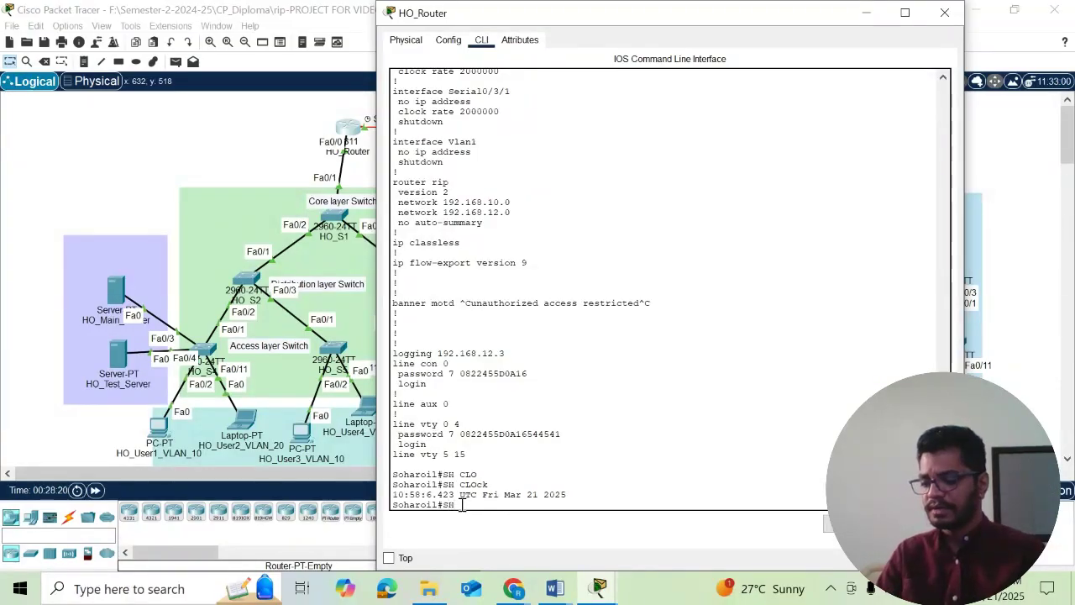
type(" NTP")
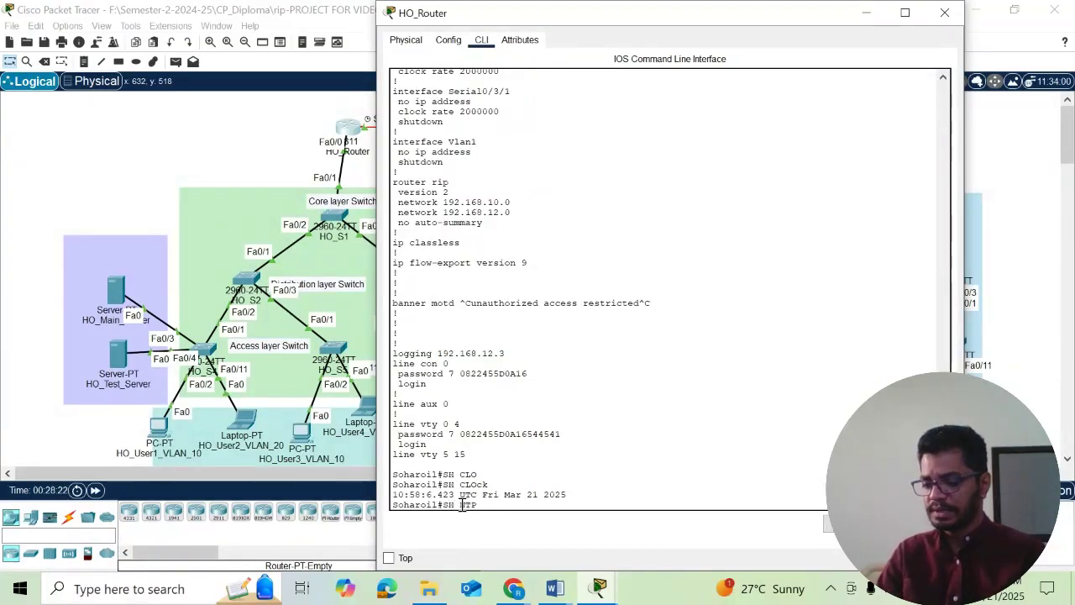
type(" ST")
key("Tab")
key("Return")
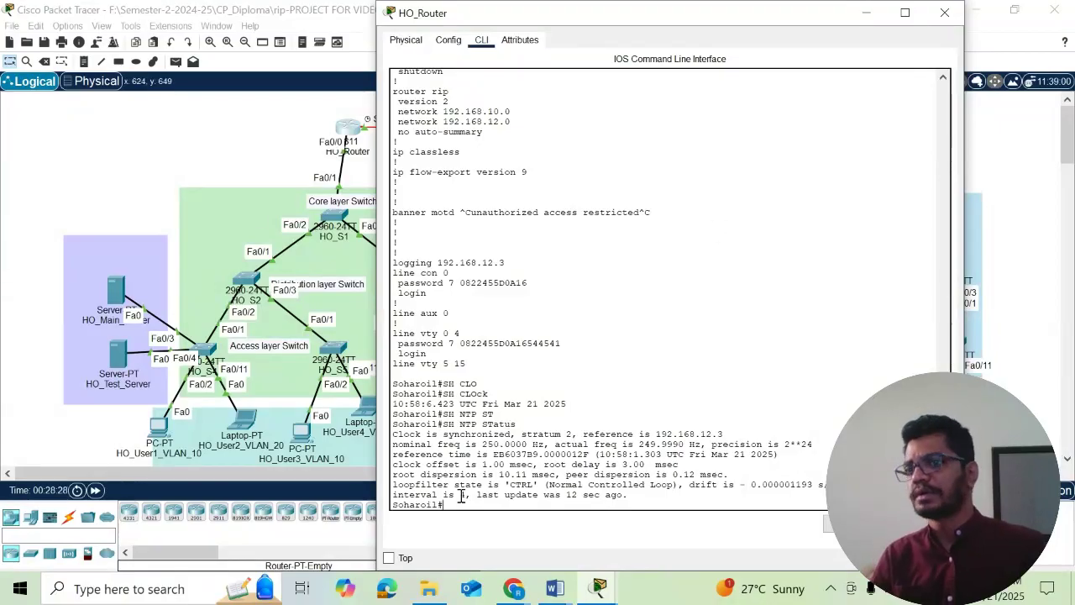
Enter global configuration mode on HO_Router and set its NTP server to 192.168.12.3
type("T")
key("Return")
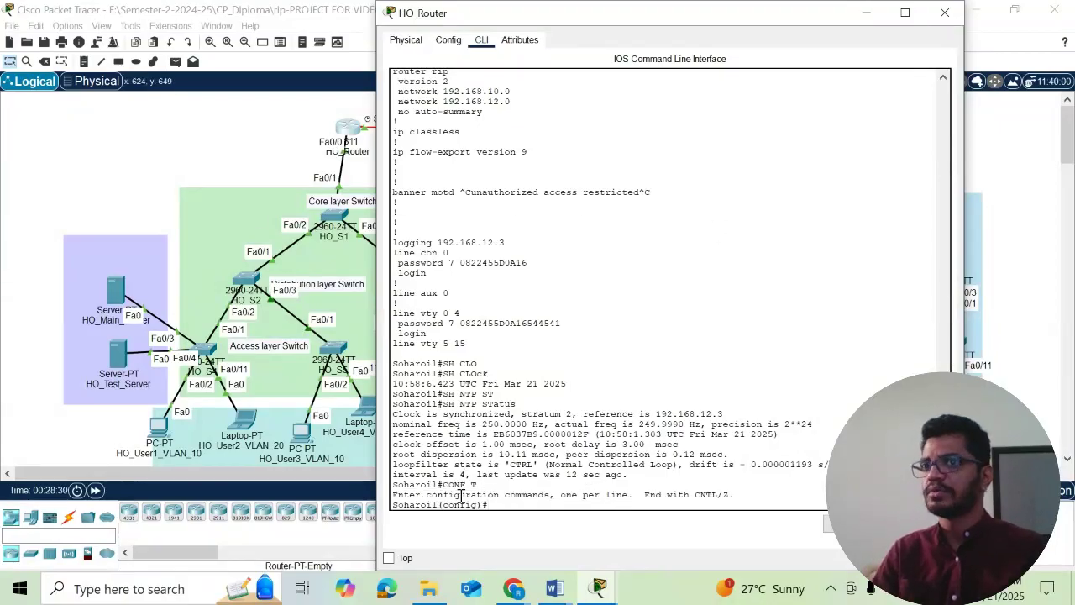
type("NTP S")
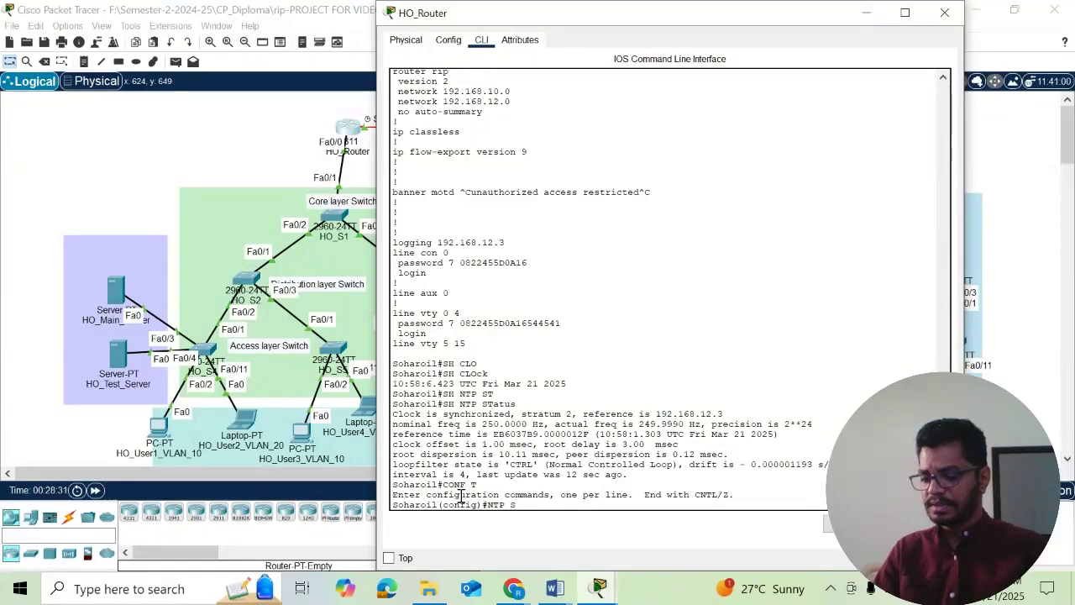
type("ER")
key("Tab")
type("19")
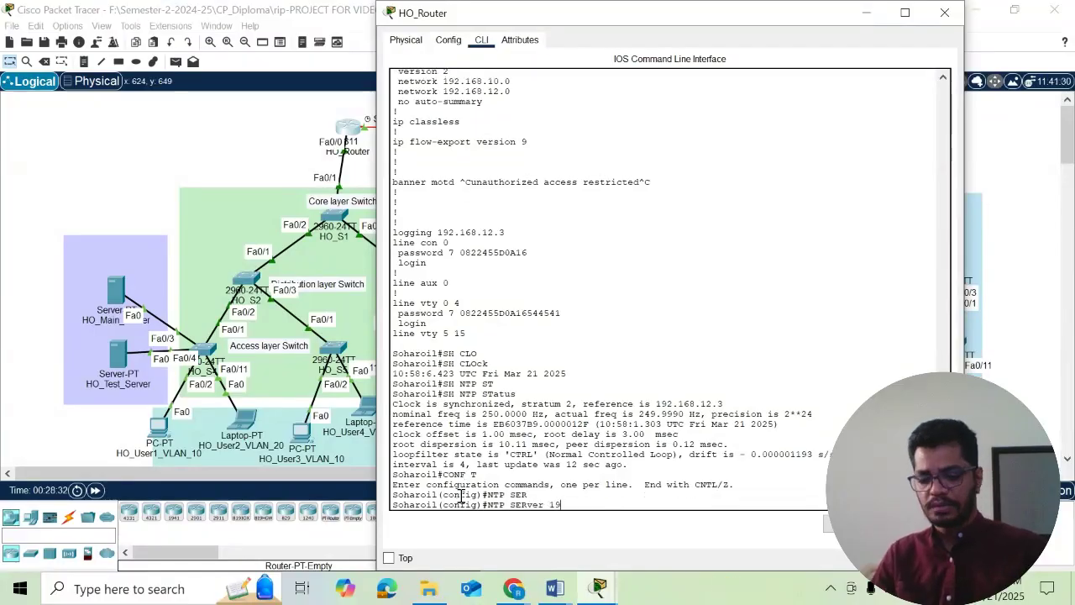
type("2.168.12.3")
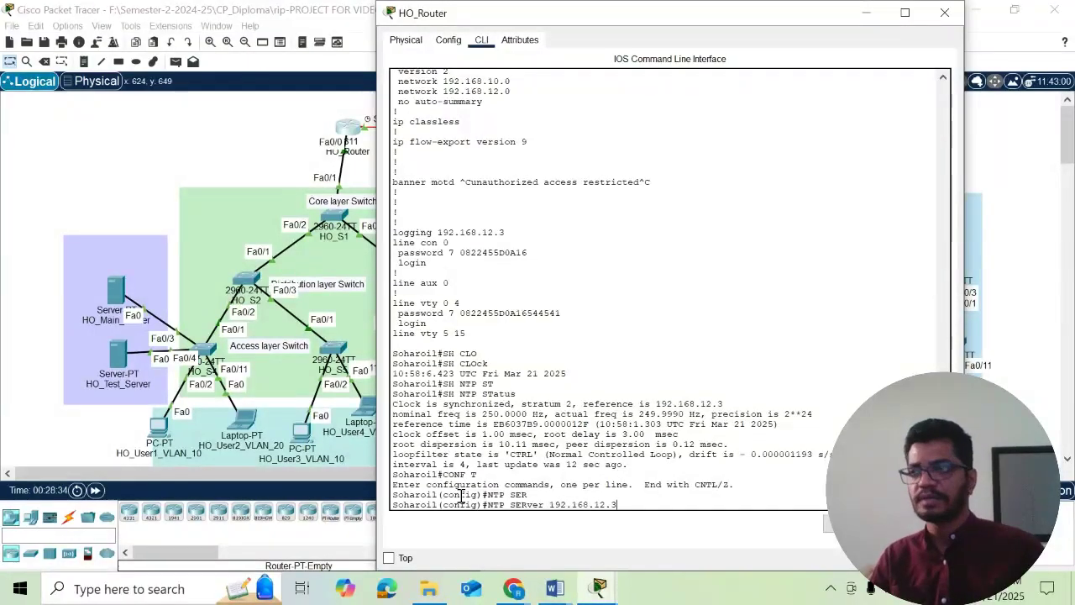
key("Return")
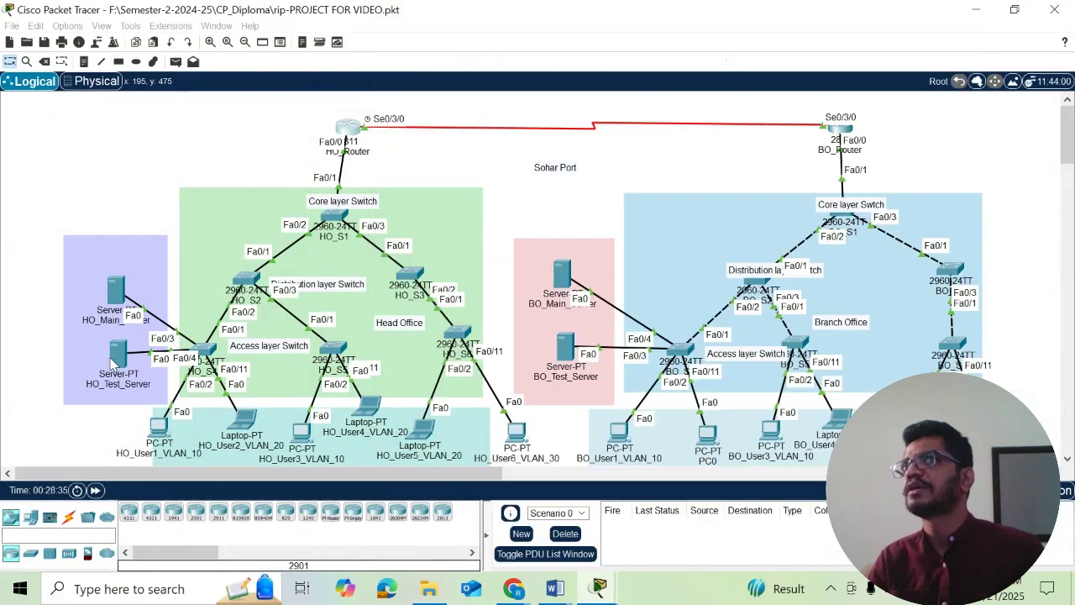
Check the NTP service settings and time on HO_Test_Server, and return to the topology
left_click(114, 363)
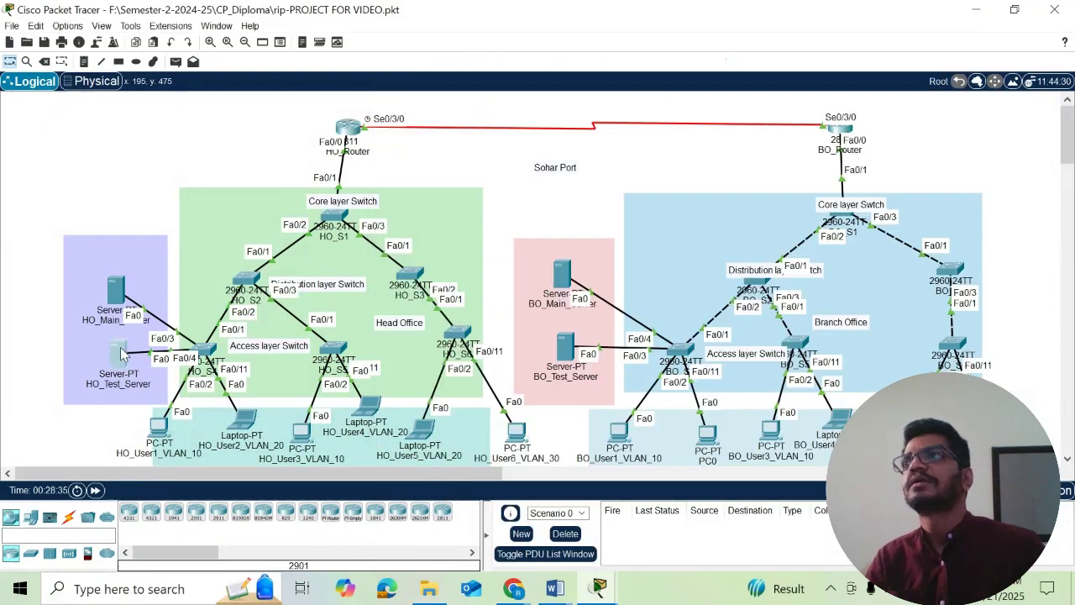
left_click(121, 356)
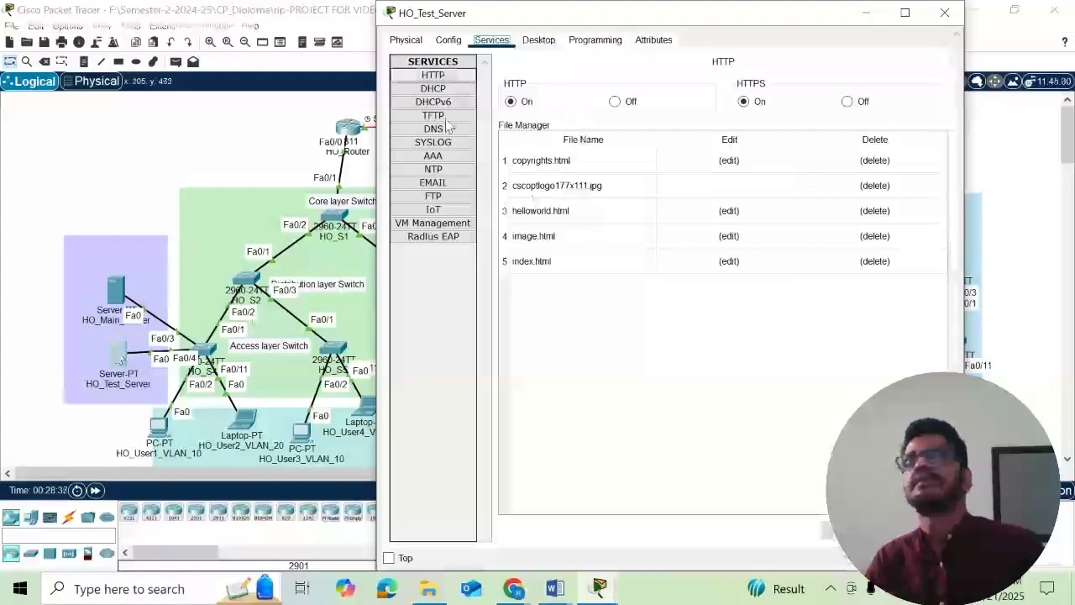
left_click(434, 169)
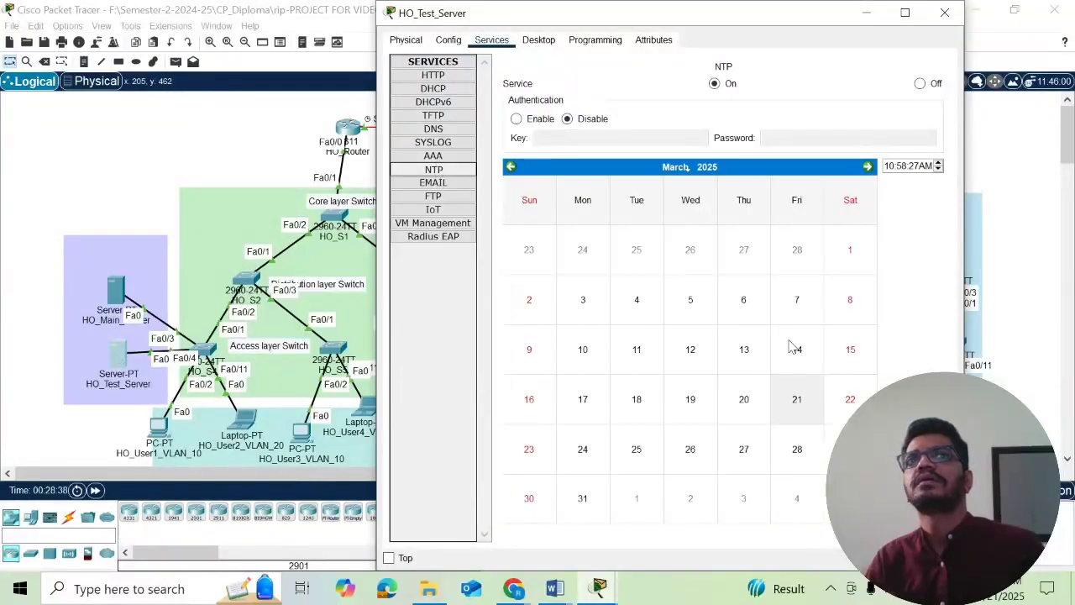
left_click(871, 18)
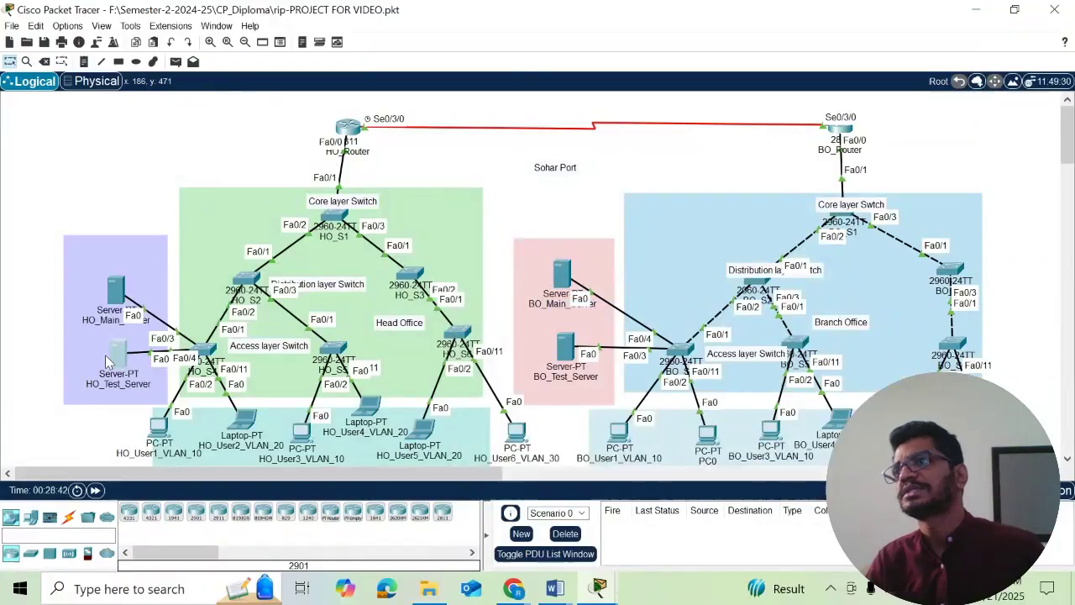
Reopen HO_Router's command line and enable calendar updates from NTP with the ntp update-calendar command
left_click(346, 128)
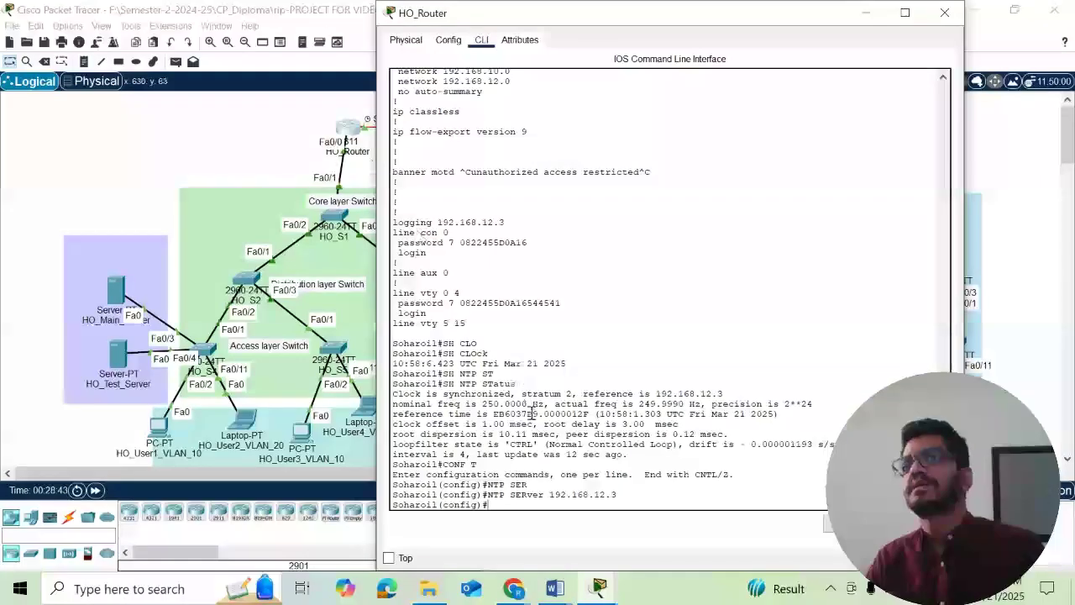
type("NTP ")
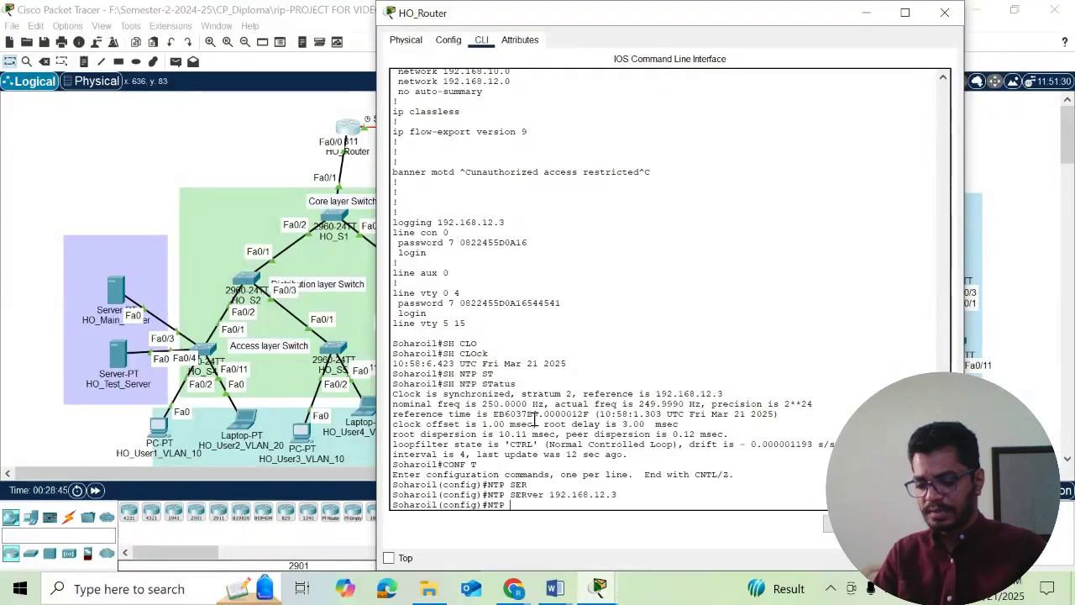
type("UPD")
key("Tab")
key("Return")
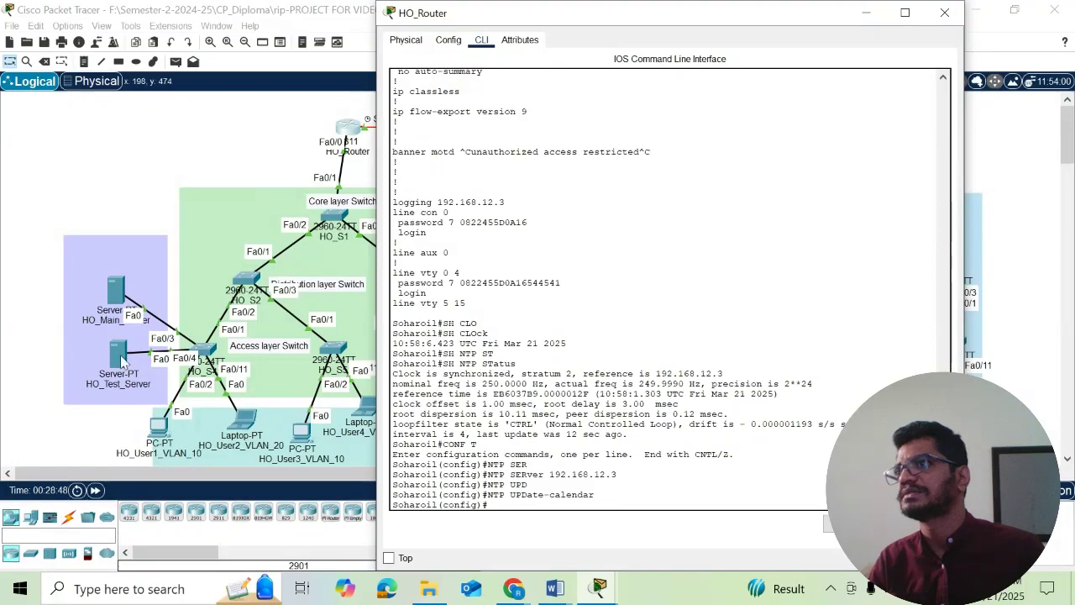
Try to display the NTP status from HO_Router's global configuration mode
type("SH")
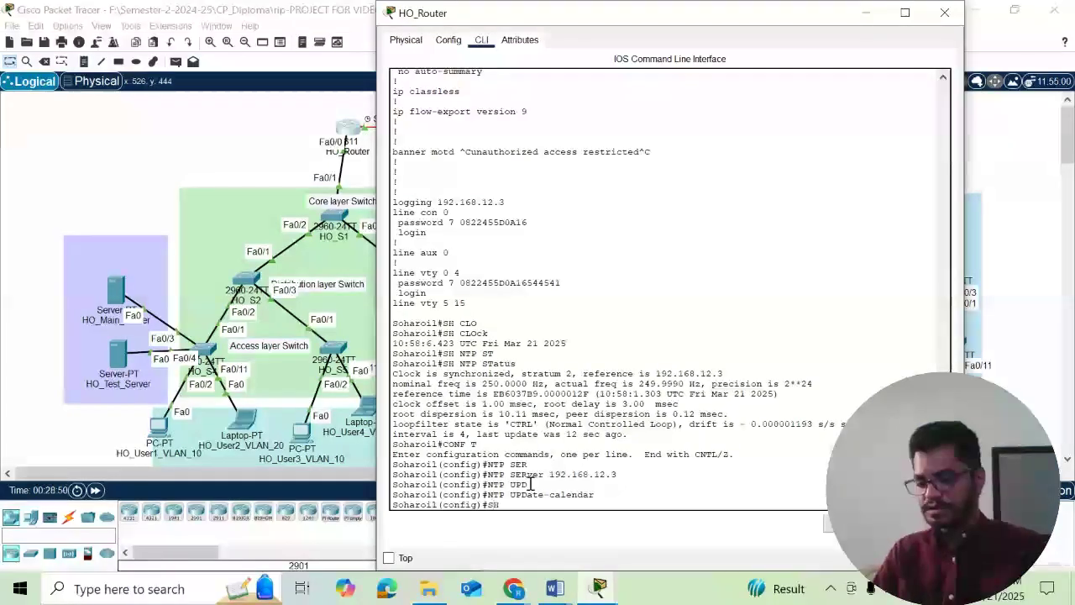
type(" NTP ST")
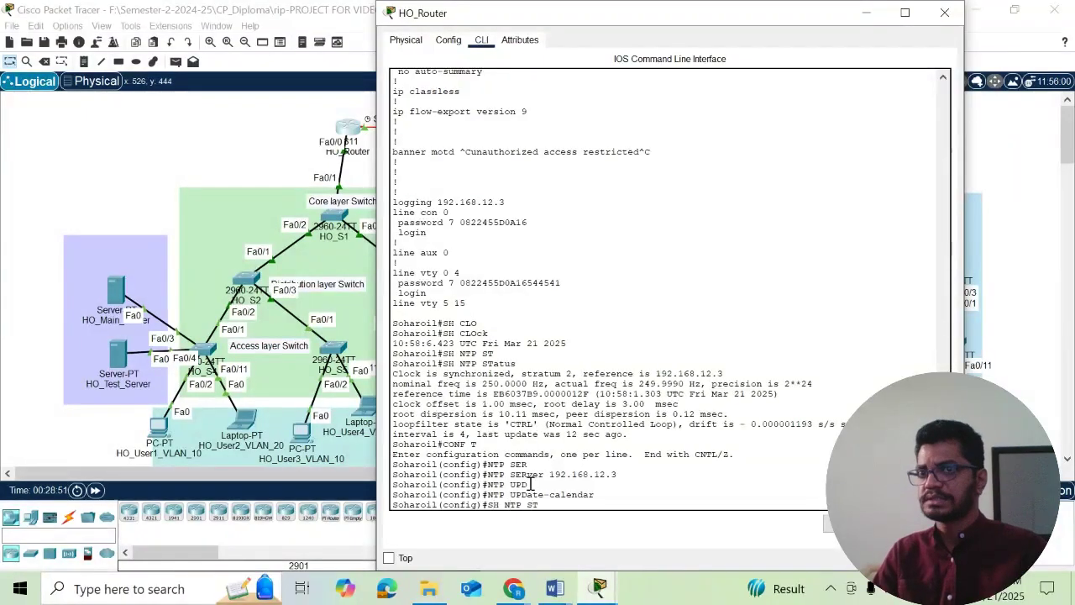
key("Return")
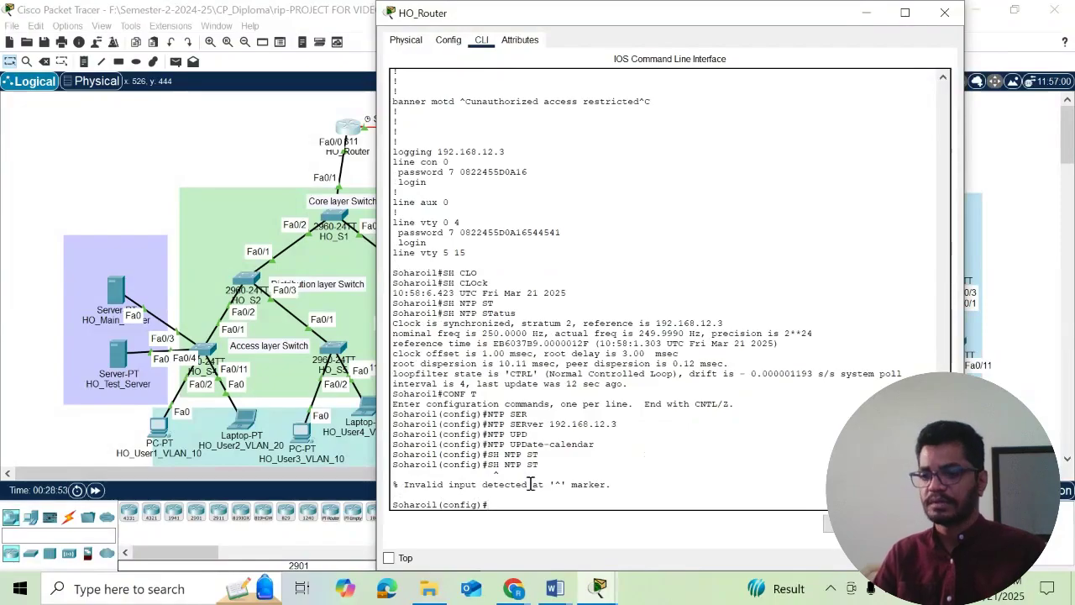
End configuration mode on HO_Router and run show ntp status from privileged mode
type("END")
key("Return")
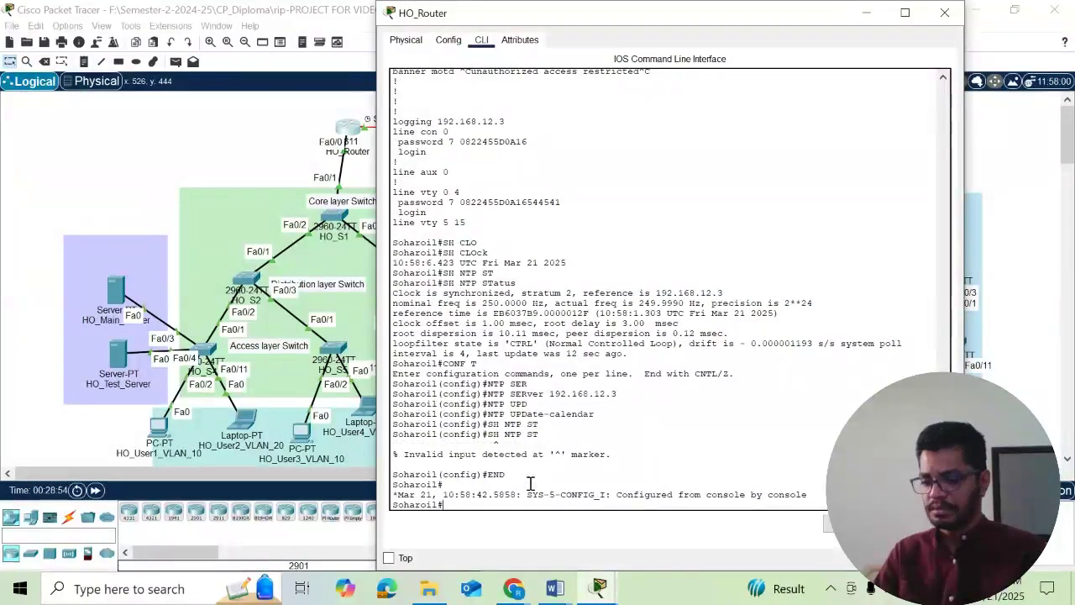
type("SH NTP S")
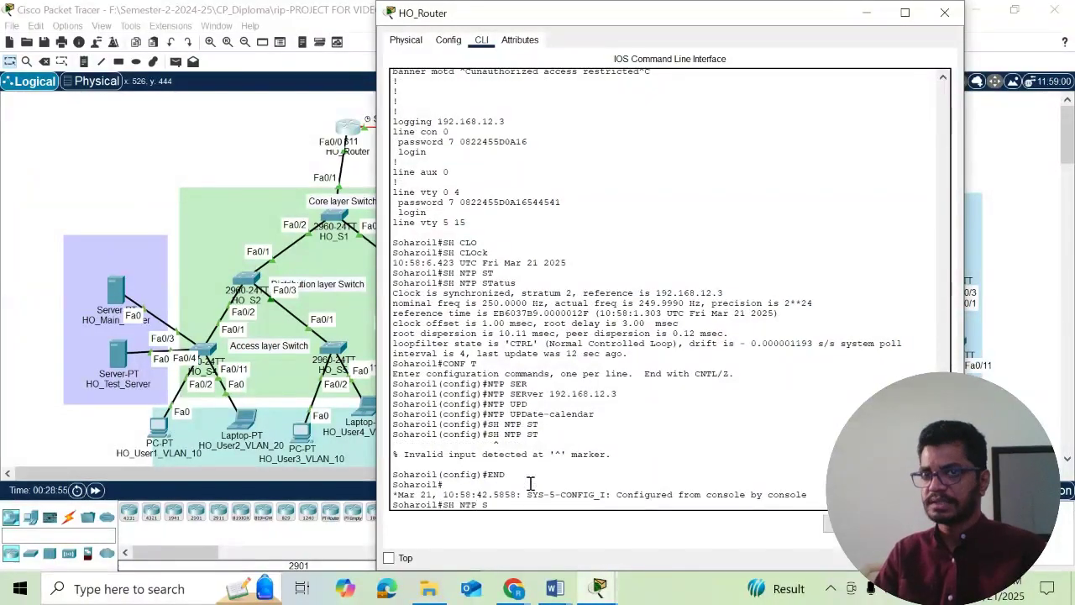
type("T")
key("Tab")
key("Return")
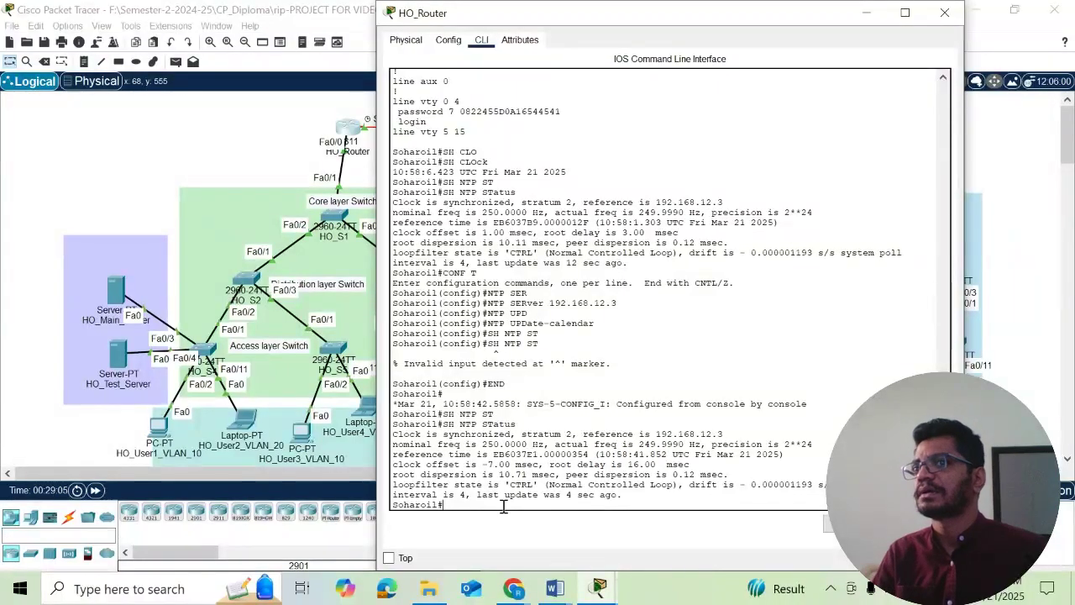
Run show clock on HO_Router to check its time against the NTP server
type("SH C")
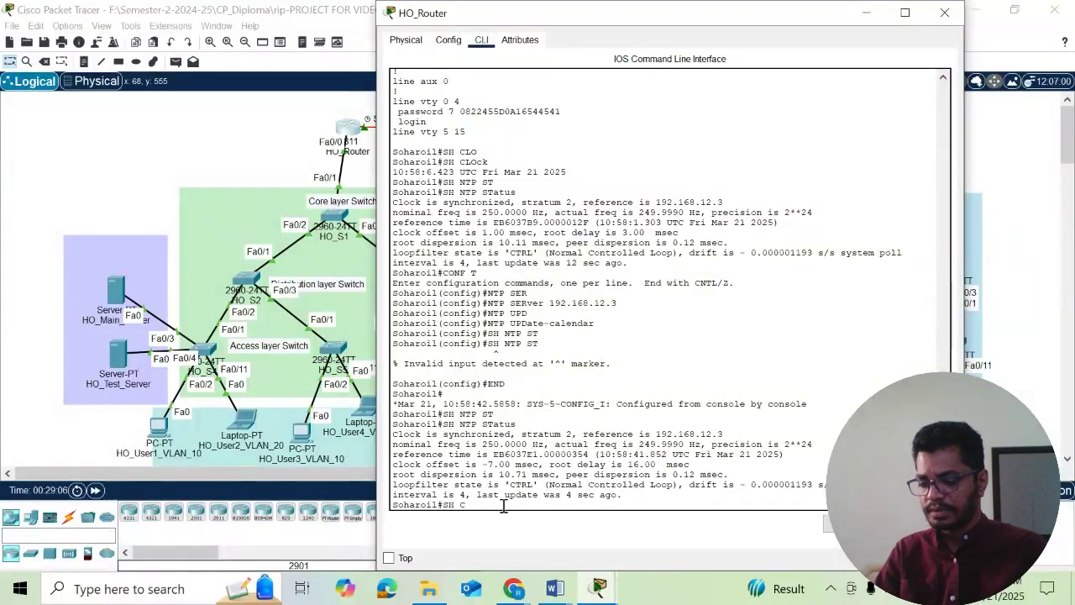
type("LOCK")
key("Return")
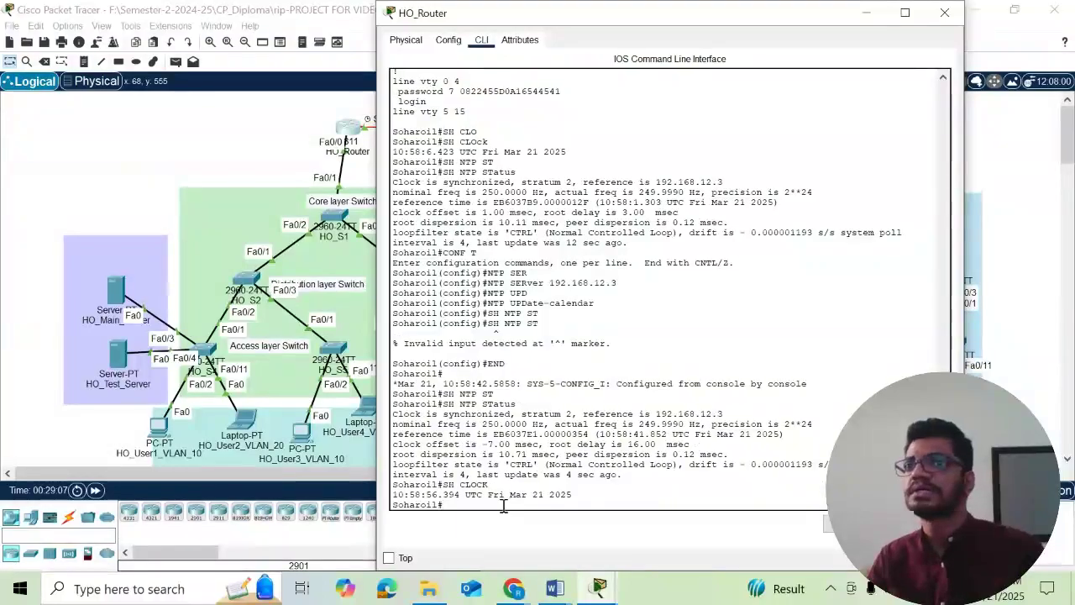
left_click(514, 588)
left_click(409, 475)
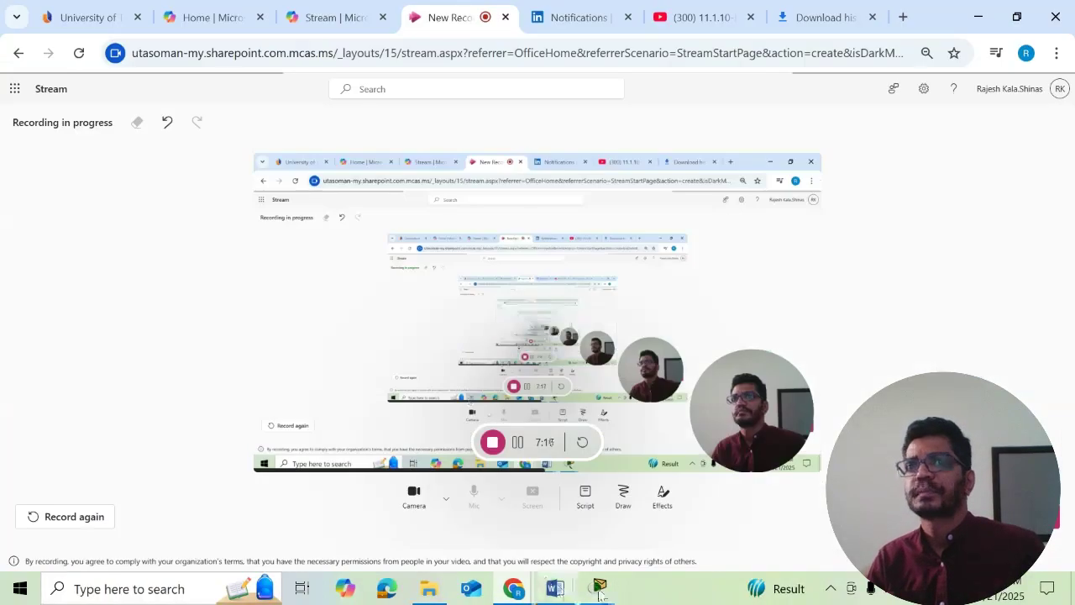
left_click(599, 588)
left_click(403, 475)
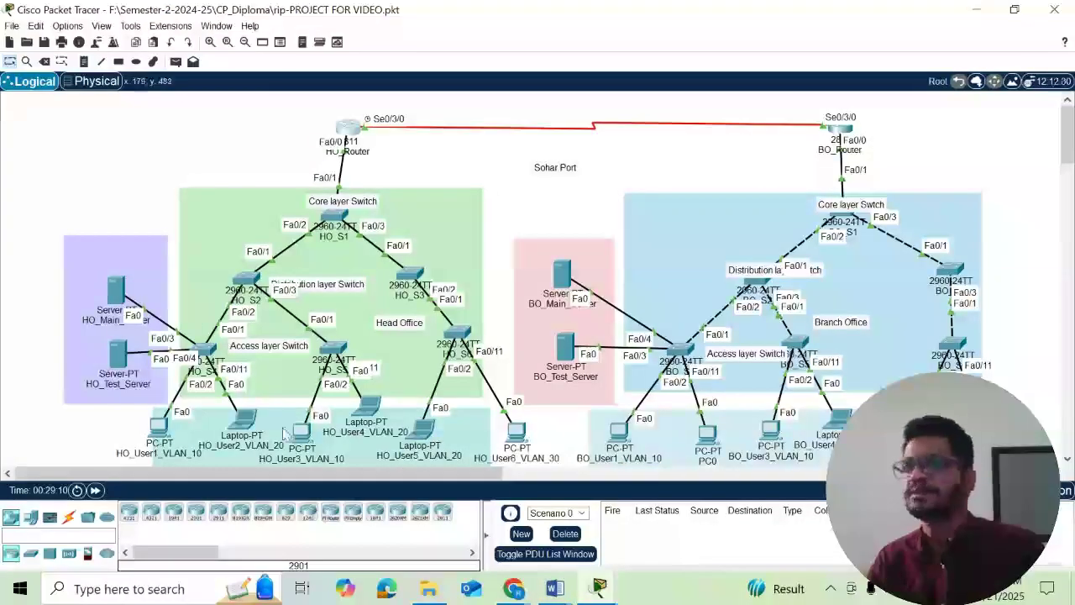
Switch to the NTP,SYSLOG,TFTP document in Word and review the TFTP section and its show version and show flash examples
left_click(555, 589)
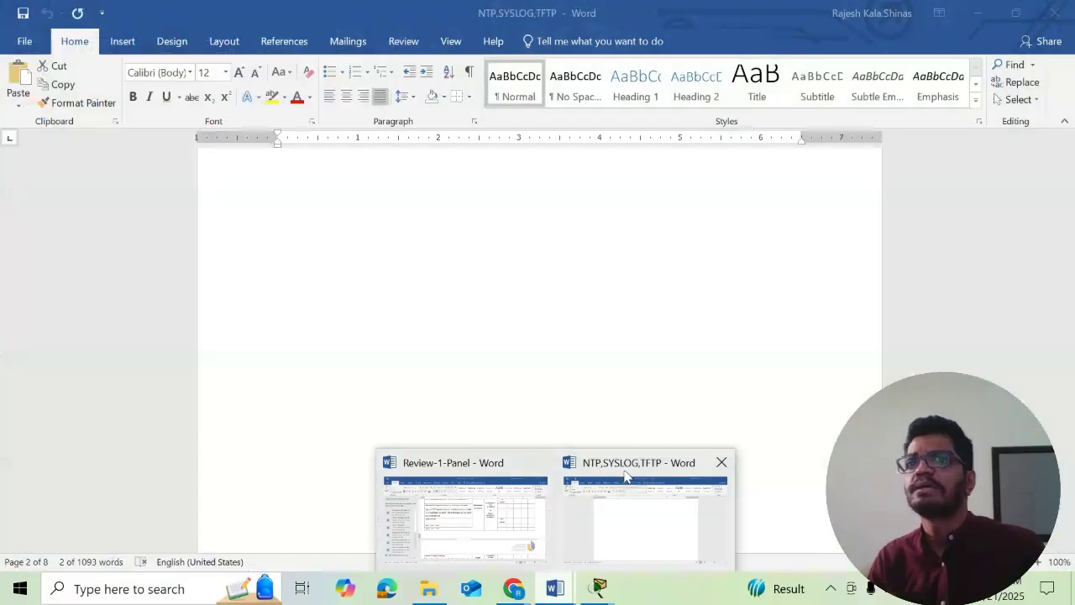
left_click(625, 477)
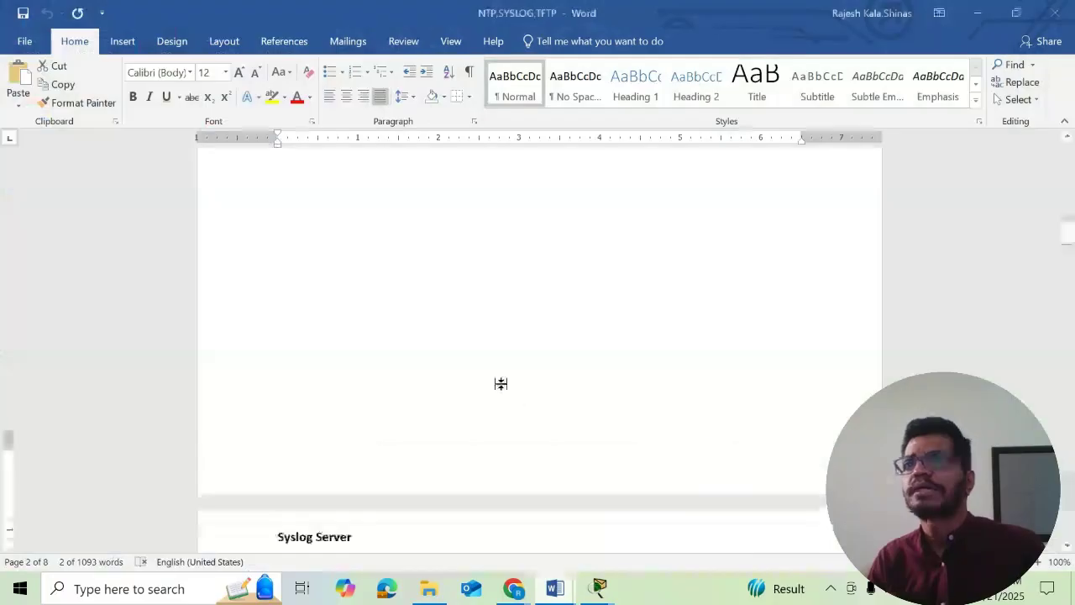
scroll(502, 384, "down", 15)
scroll(501, 384, "down", 6)
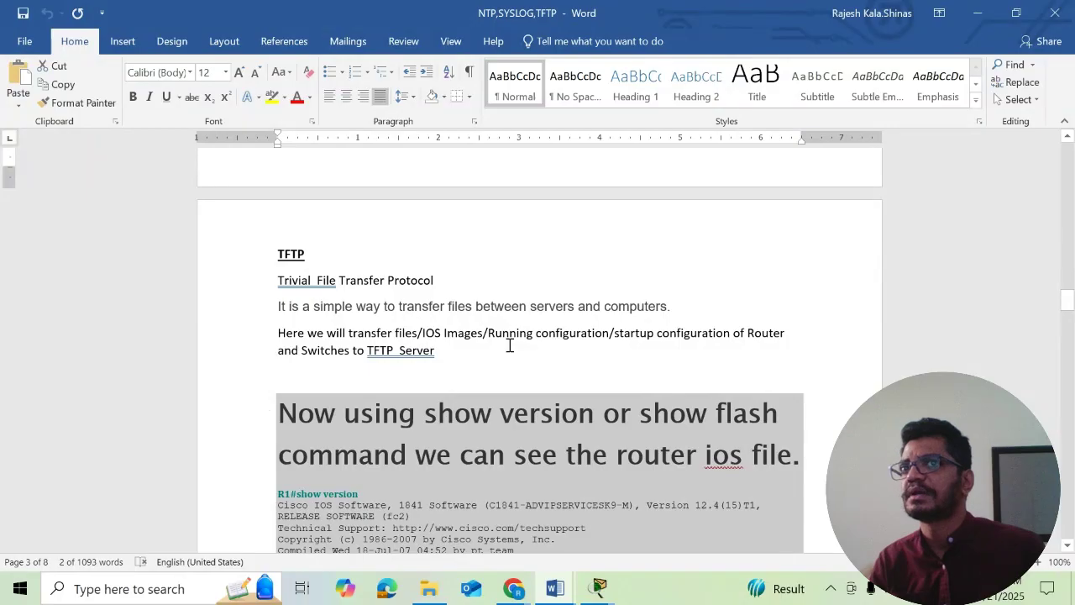
scroll(581, 419, "down", 5)
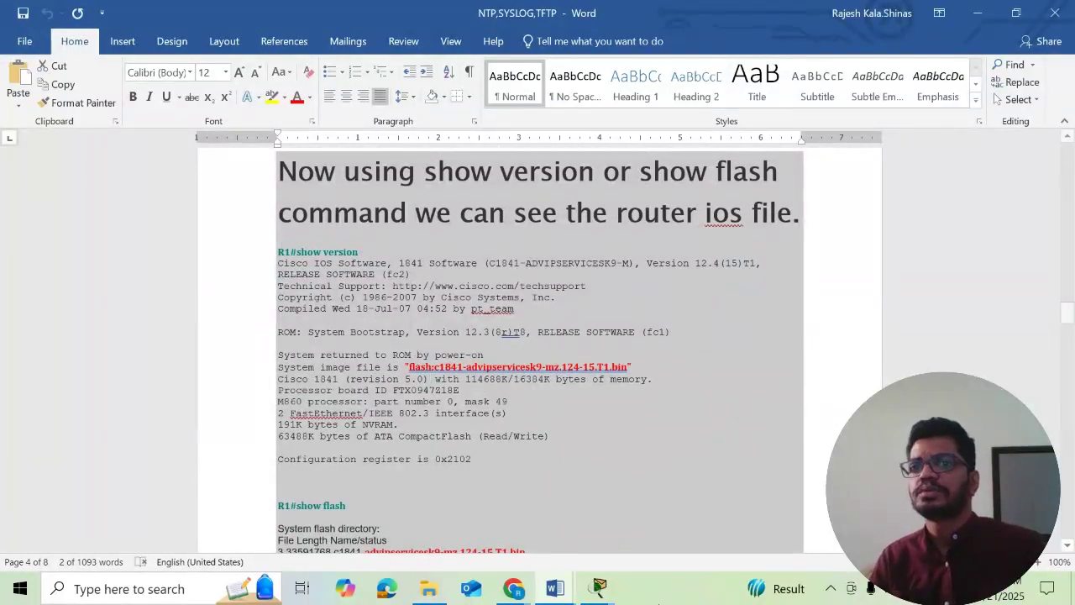
Switch to Packet Tracer and view the TFTP service's file list on HO_Test_Server
left_click(599, 590)
left_click(346, 471)
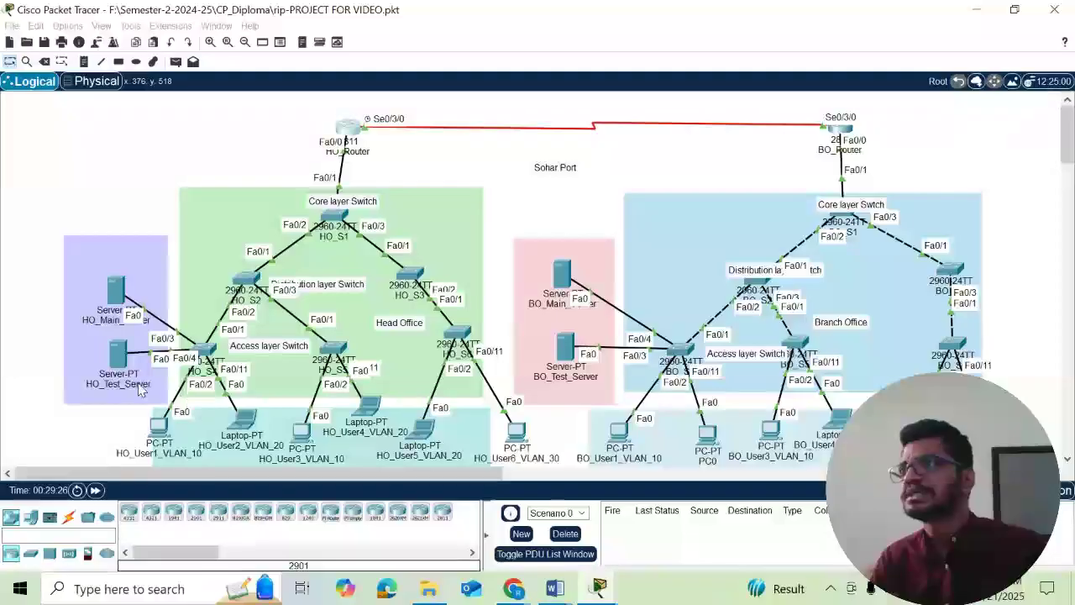
left_click(115, 360)
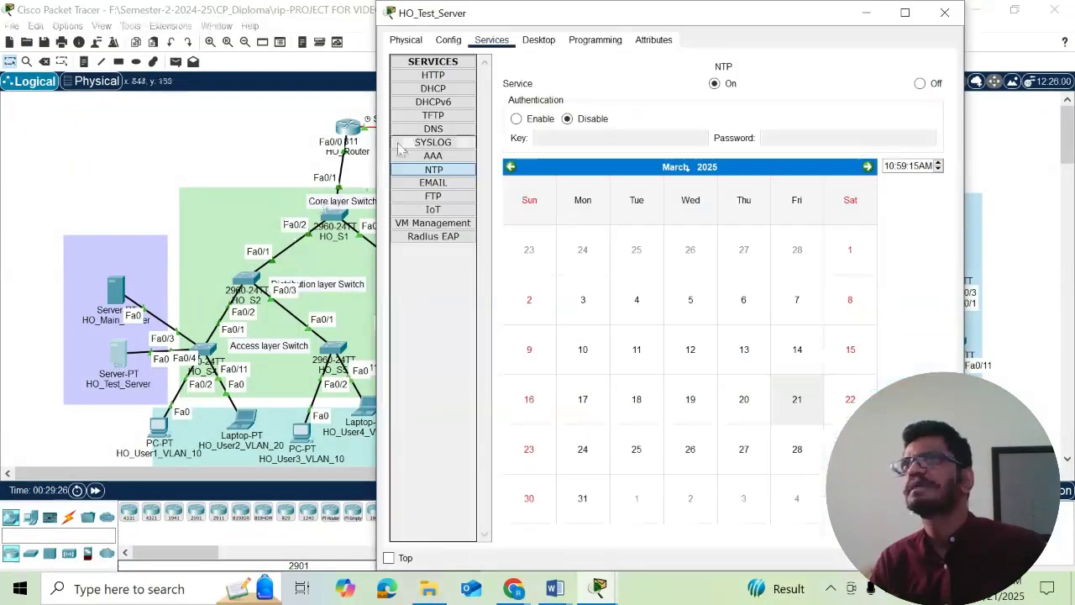
left_click(430, 116)
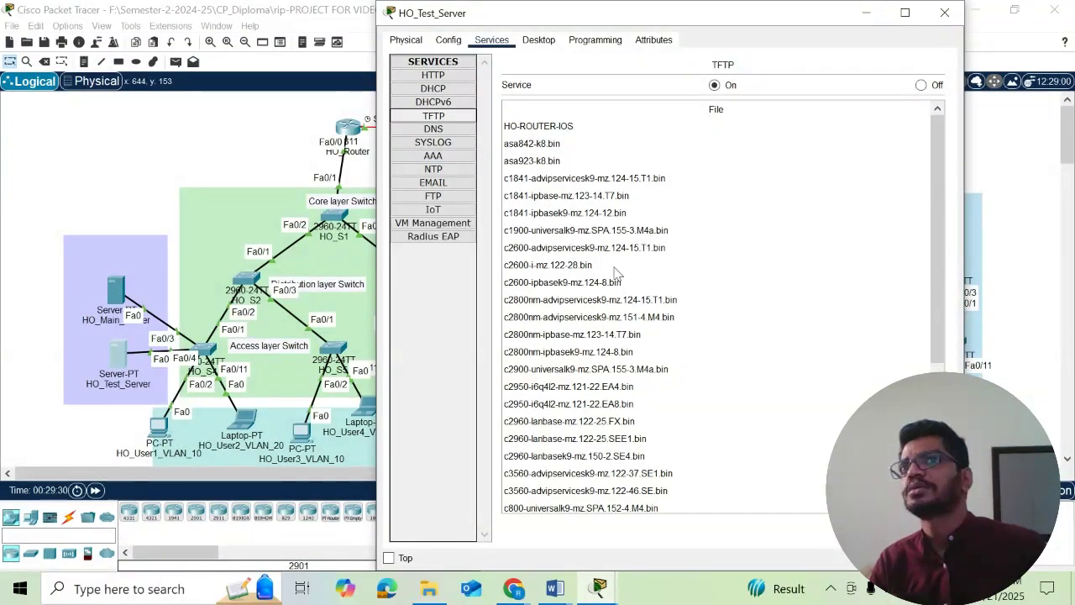
left_click(260, 131)
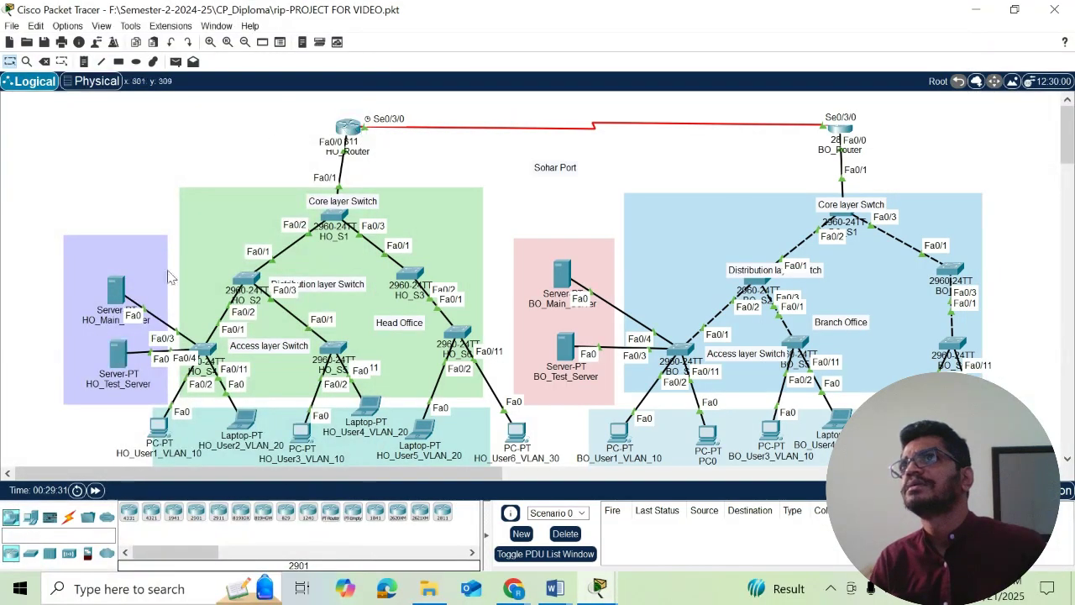
Open HO_Router's command line and try to copy the running configuration to startup with destination filename HO-R1
left_click(361, 125)
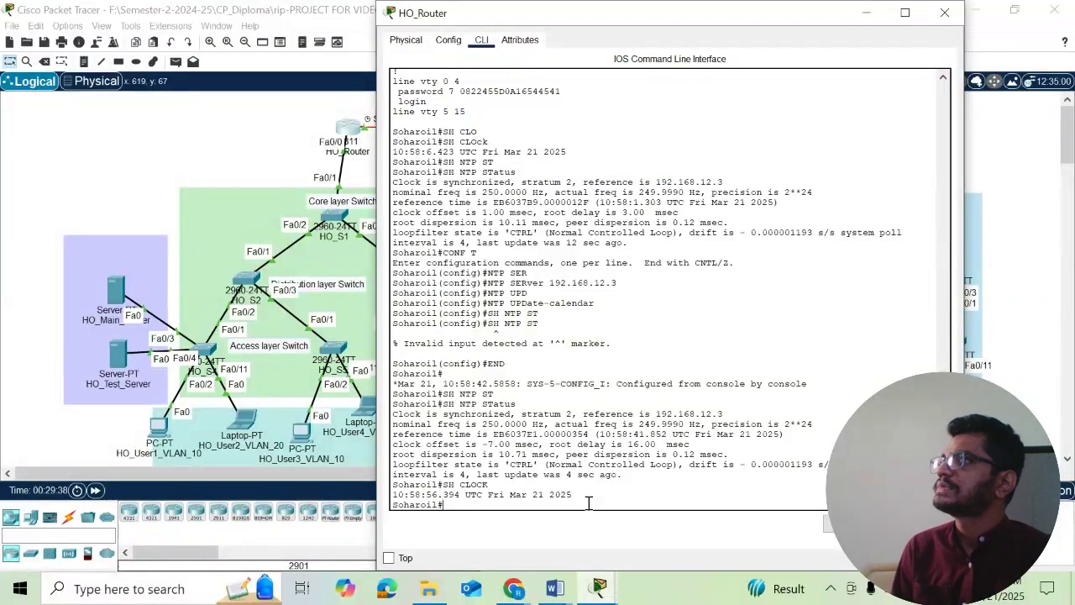
type("COPY")
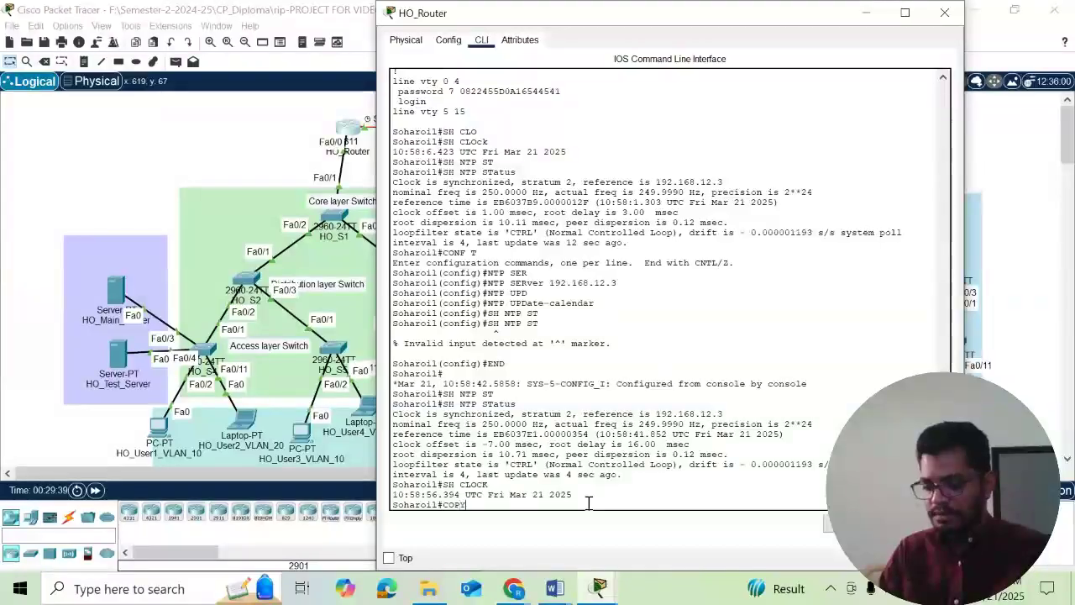
type(" RUN")
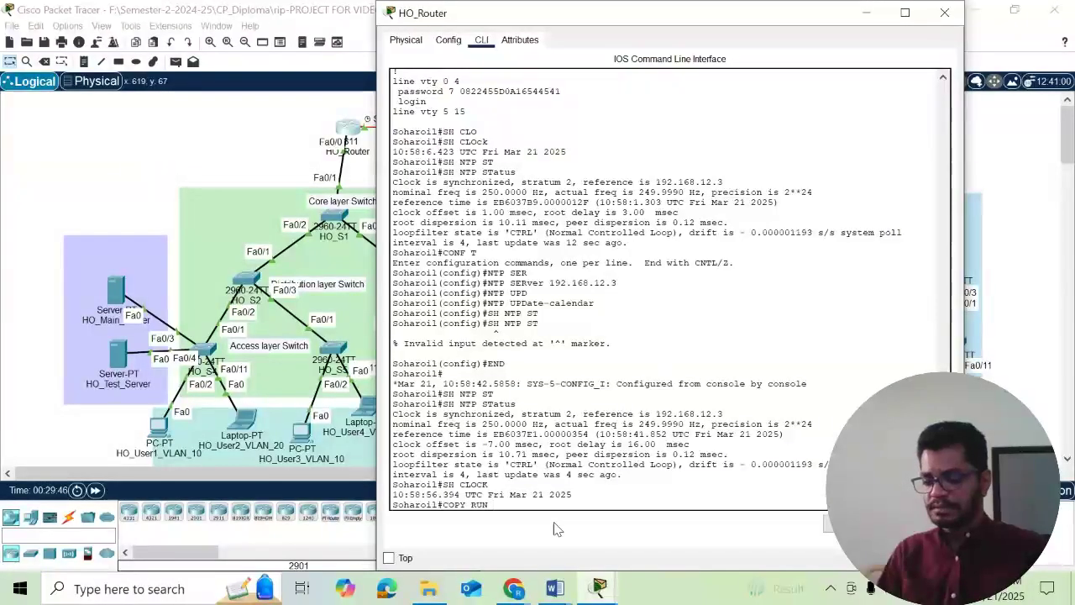
type("ART")
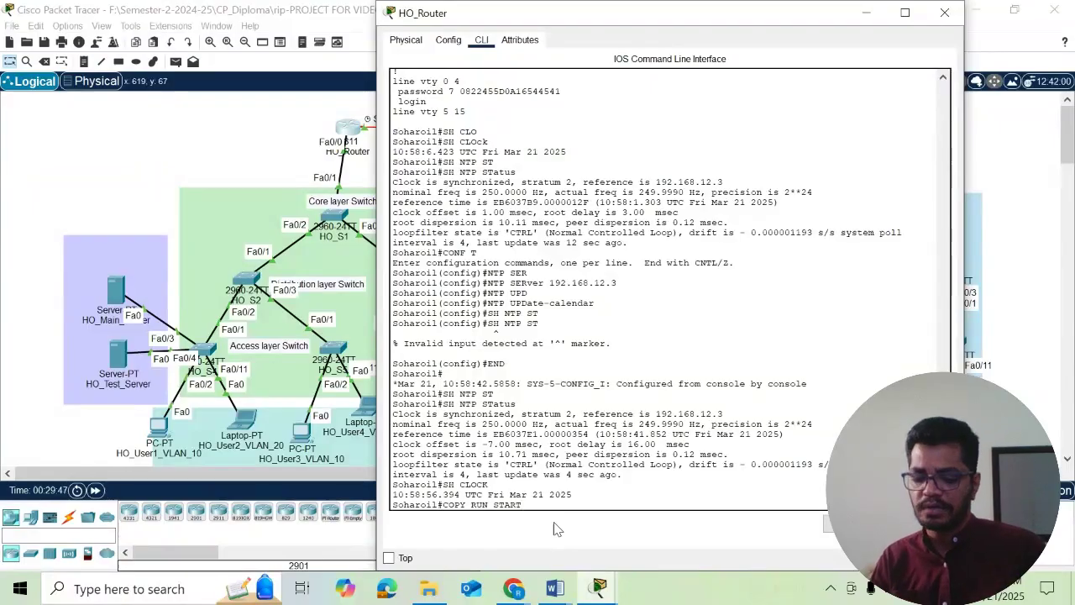
key("Return")
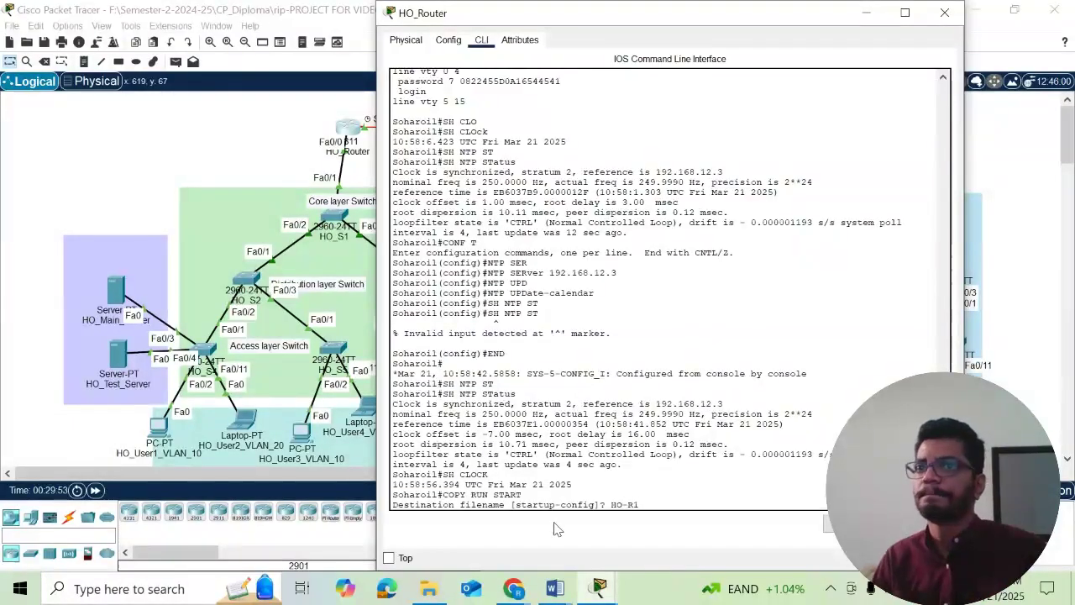
key("Return")
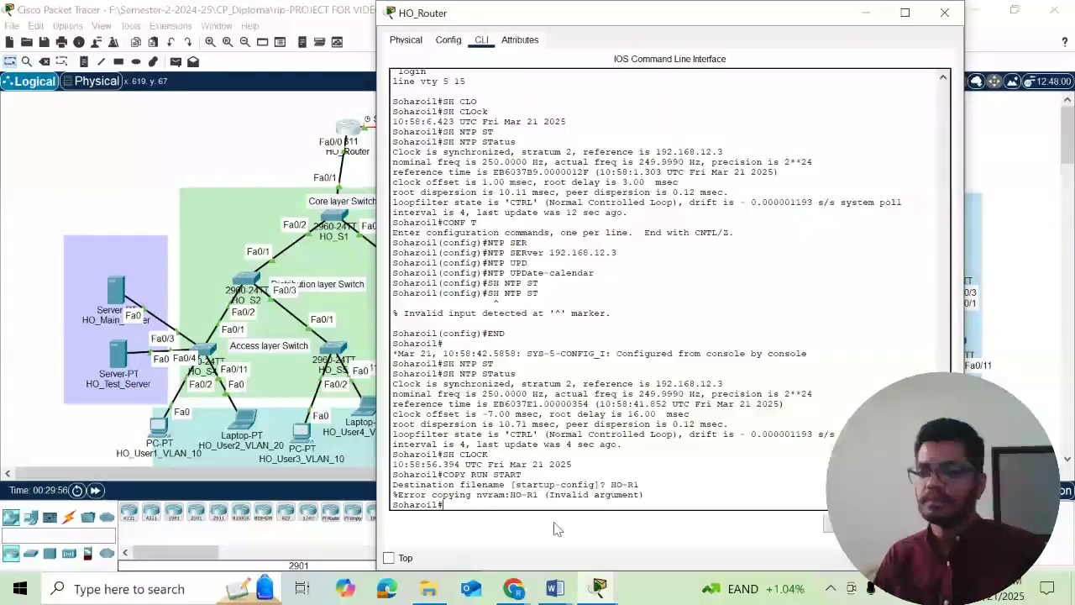
Copy HO_Router's running configuration to startup, accepting the default startup-config filename
type("COPY RUN START")
key("Return")
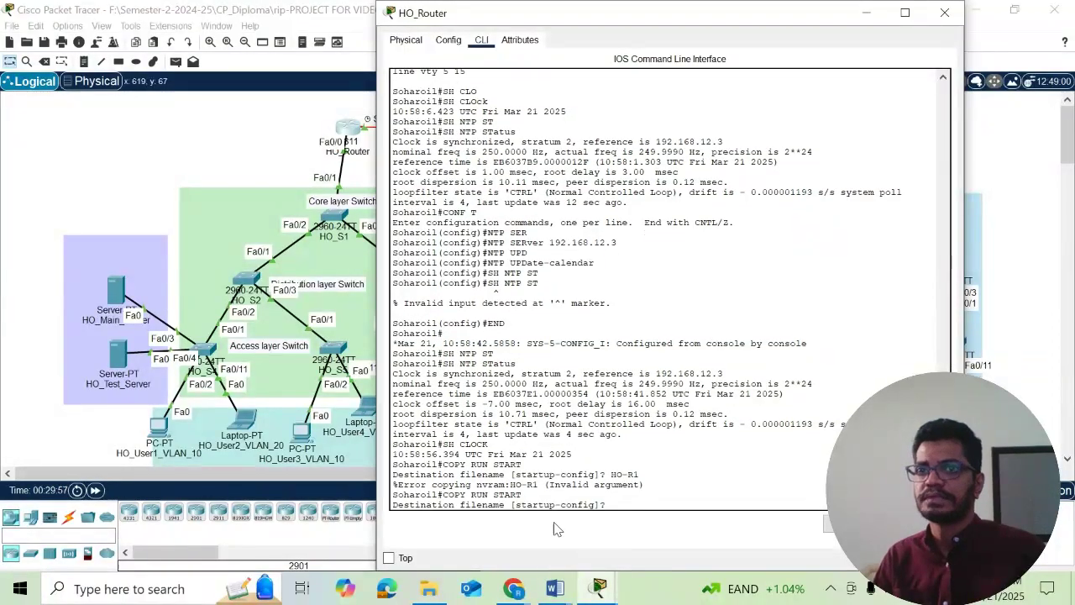
key("Return")
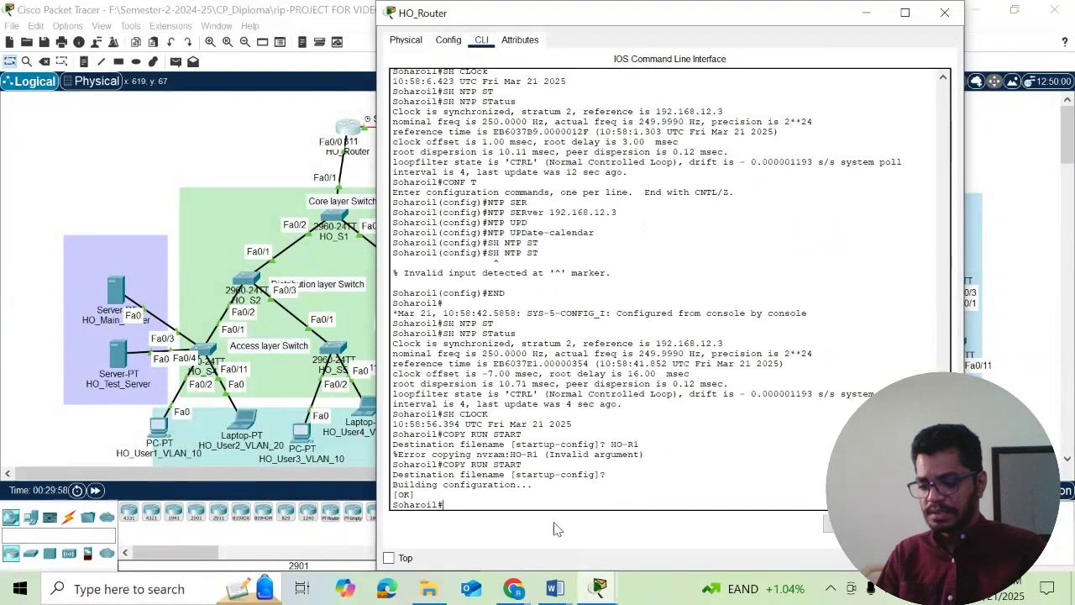
Copy HO_Router's startup configuration to the TFTP server at 192.168.12.3 with destination filename HO-R1-STARTUP
type("COPY S")
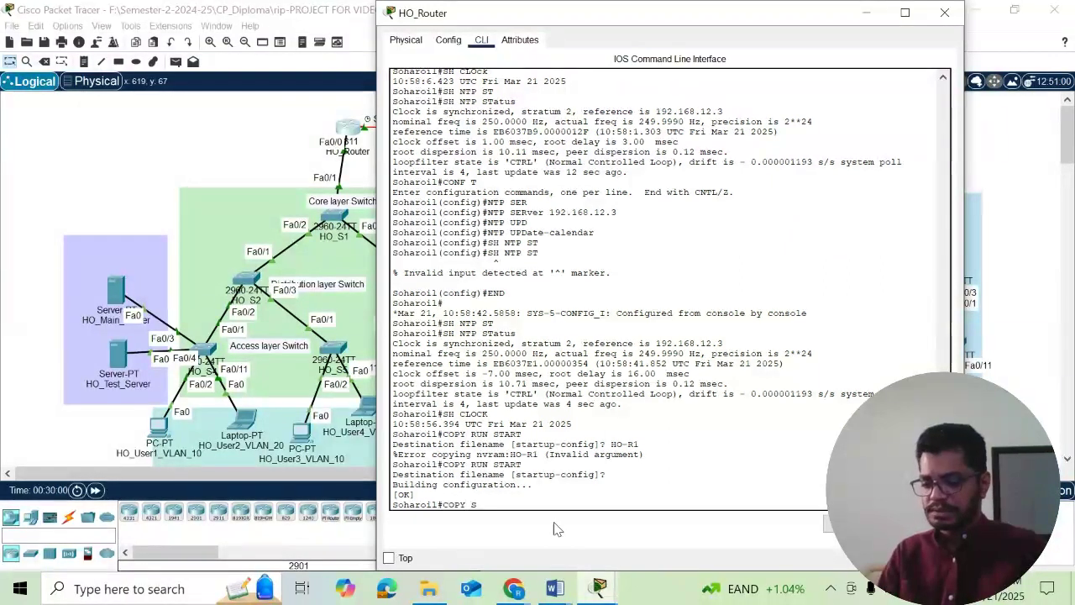
type("TART TFTP")
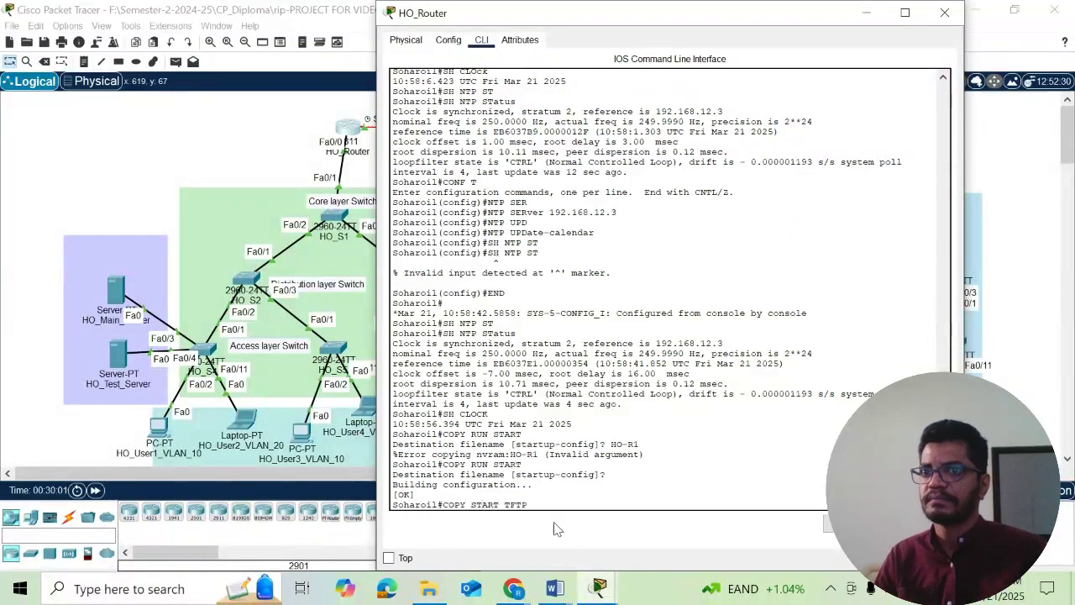
key("Return")
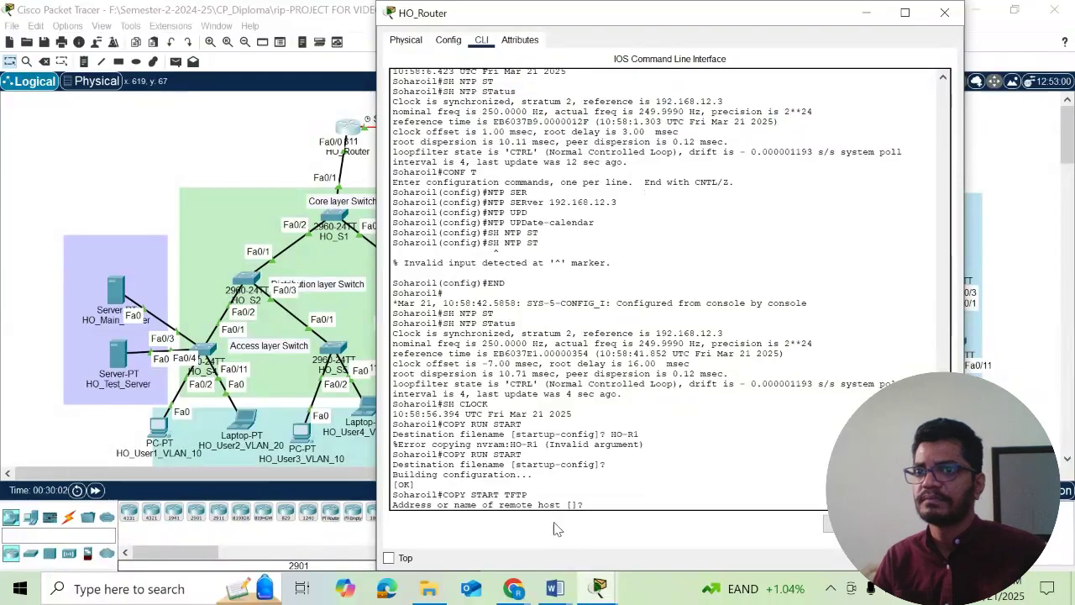
type("19")
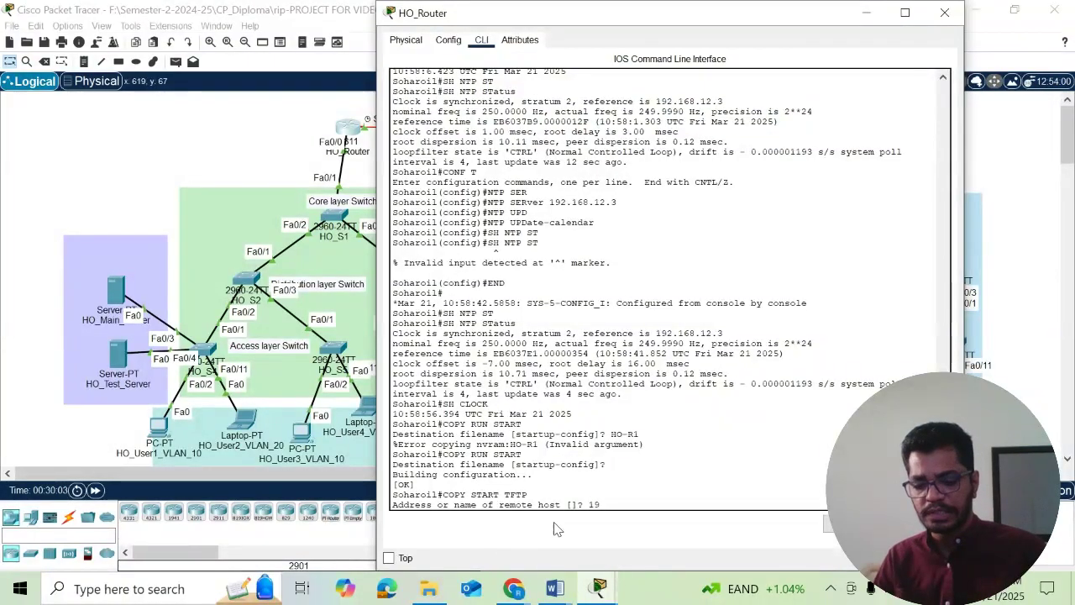
type("2")
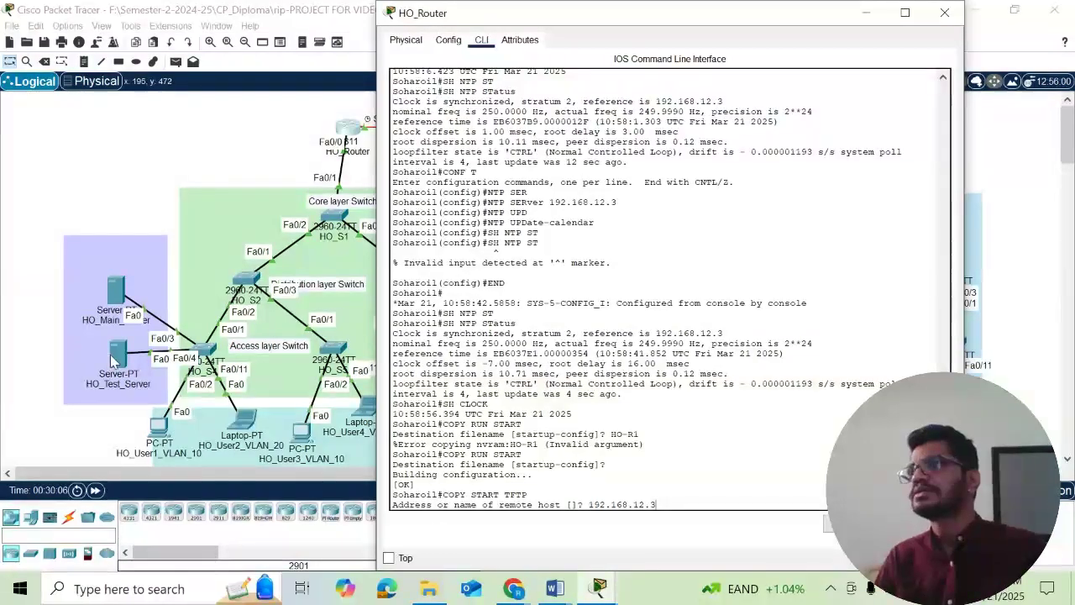
type(".168.12.3")
key("Return")
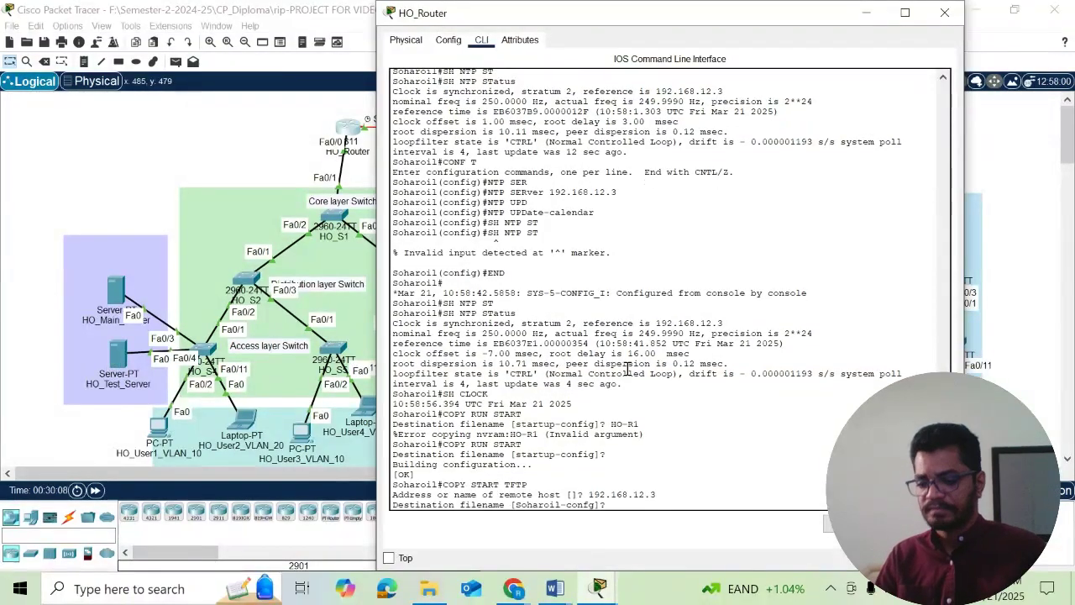
type("HO")
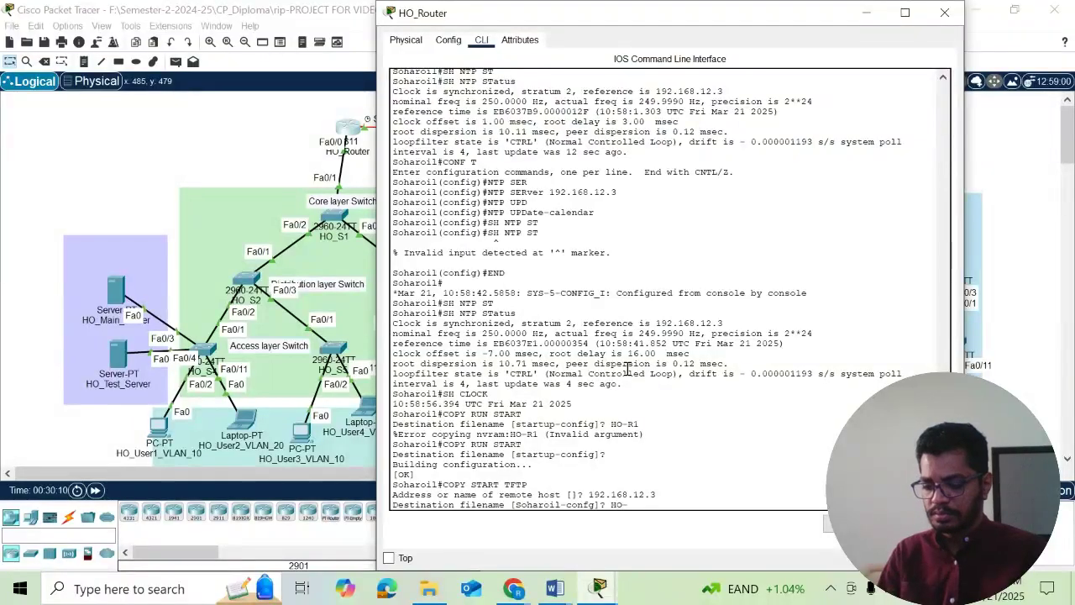
type("-R1-S")
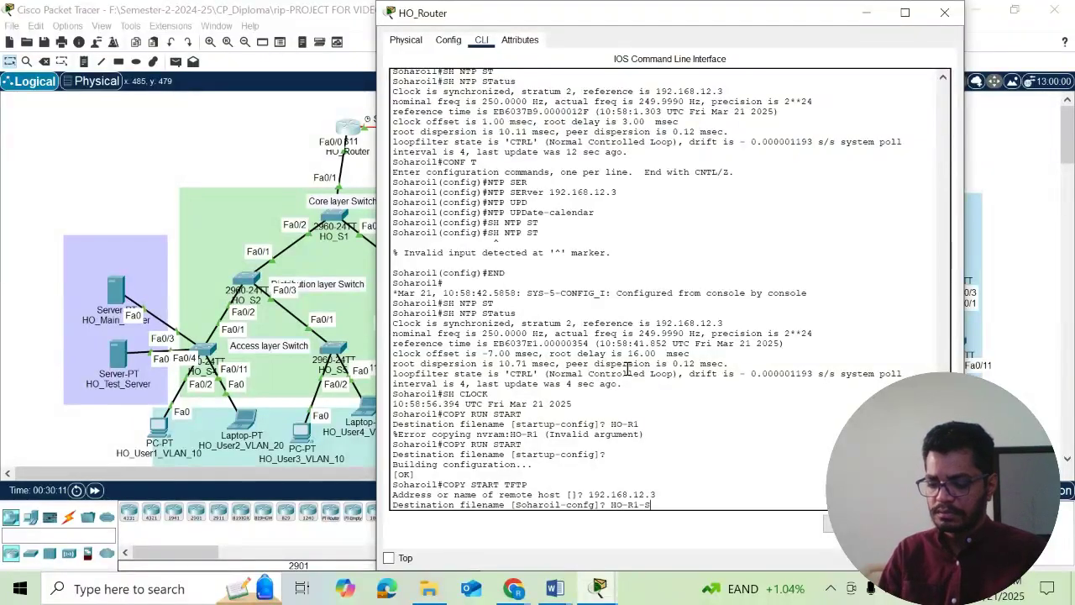
type("TARTUP")
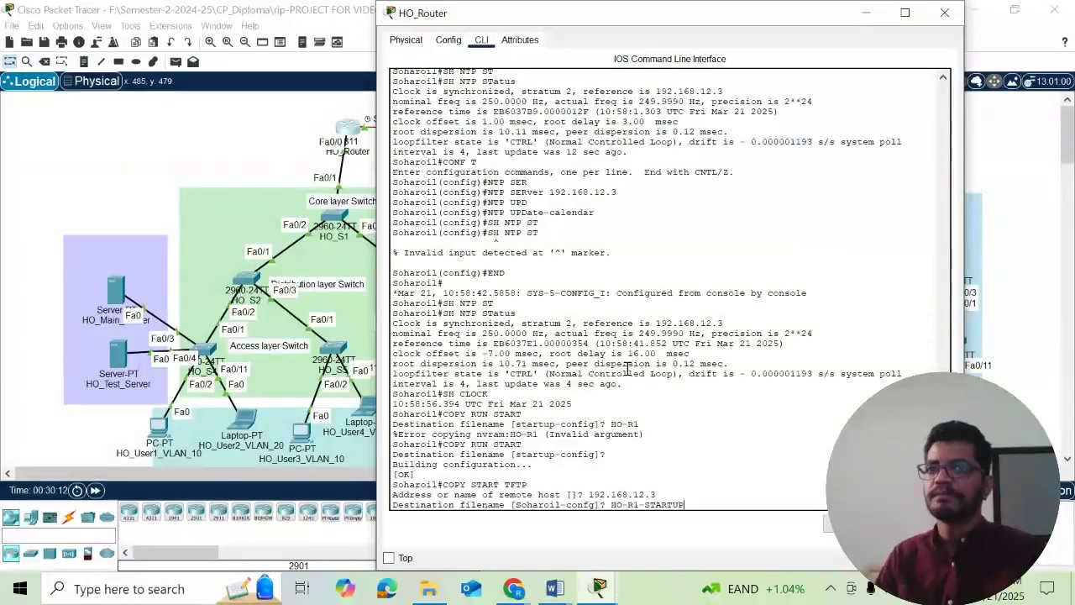
key("Return")
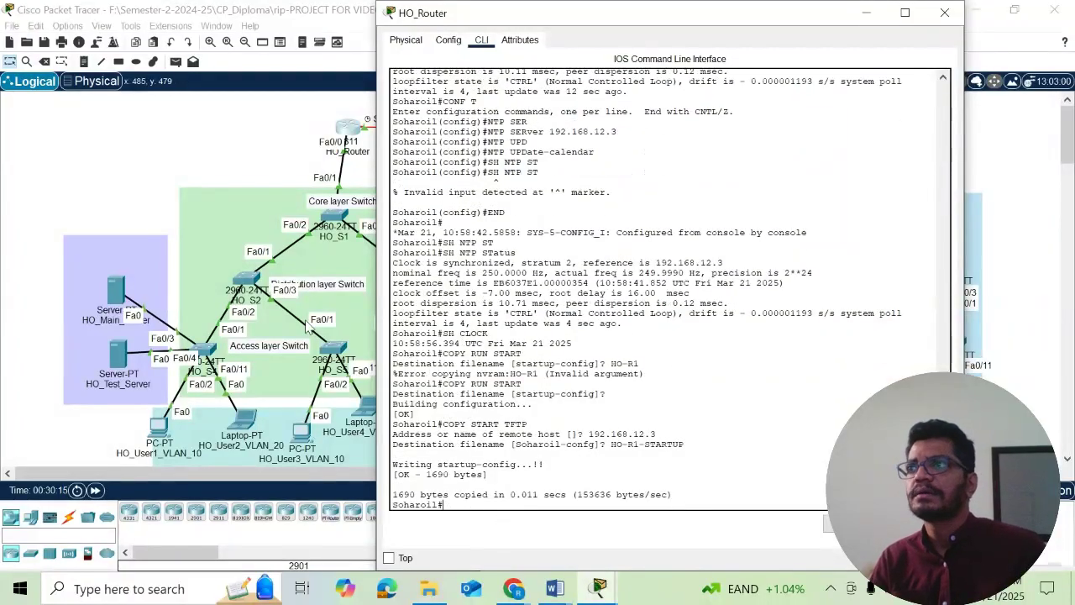
Reopen HO_Test_Server and refresh its TFTP file list to check for the HO-R1-STARTUP backup
left_click(117, 359)
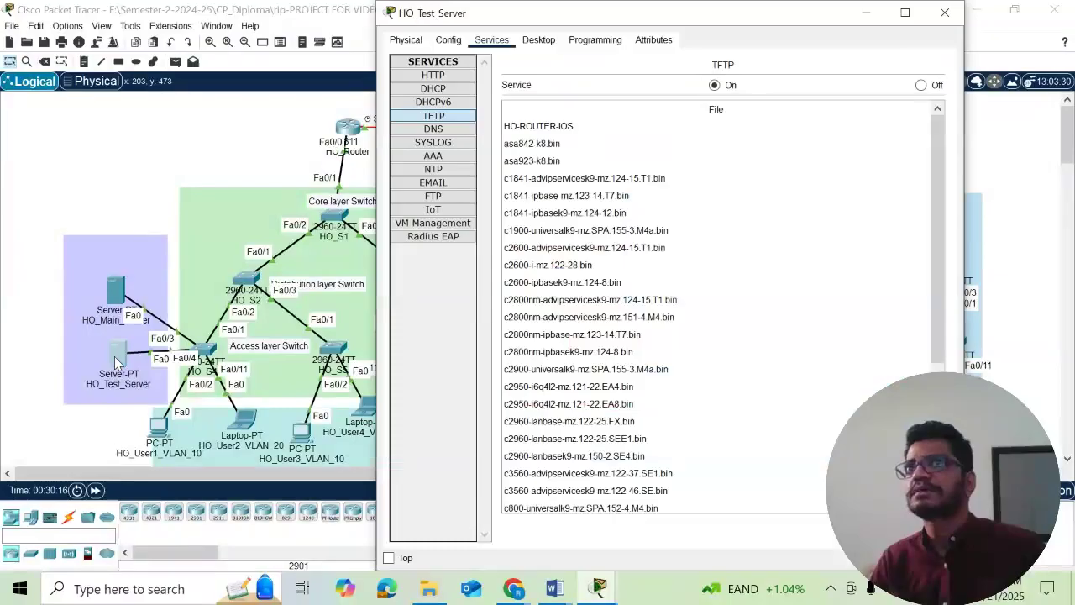
left_click(437, 128)
left_click(443, 118)
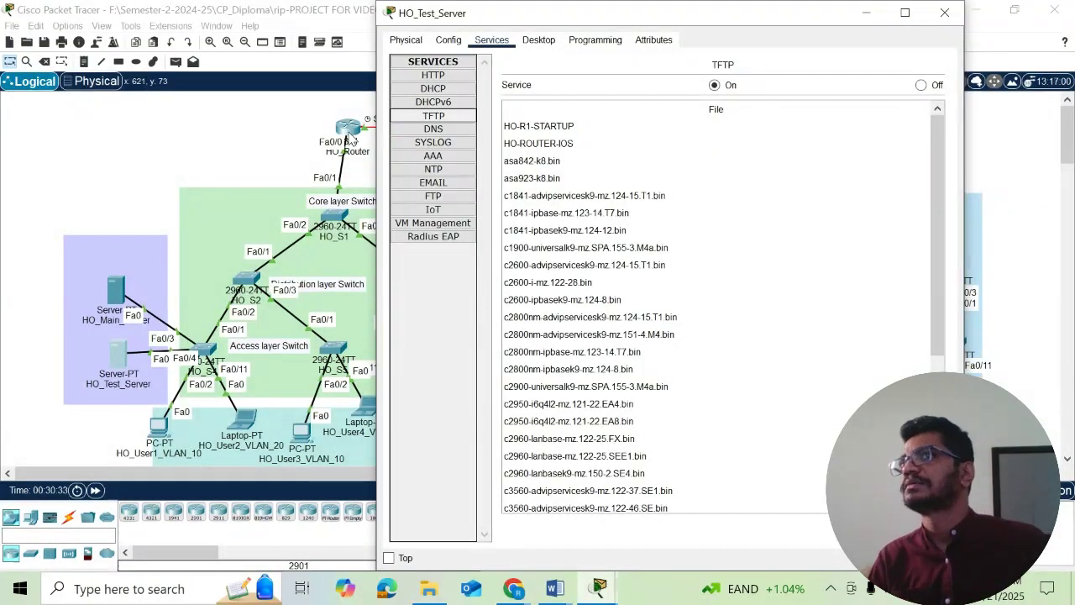
Switch to the NTP,SYSLOG,TFTP document in Word and review the TFTP backup, startup-config erase and router reload sections
left_click(555, 589)
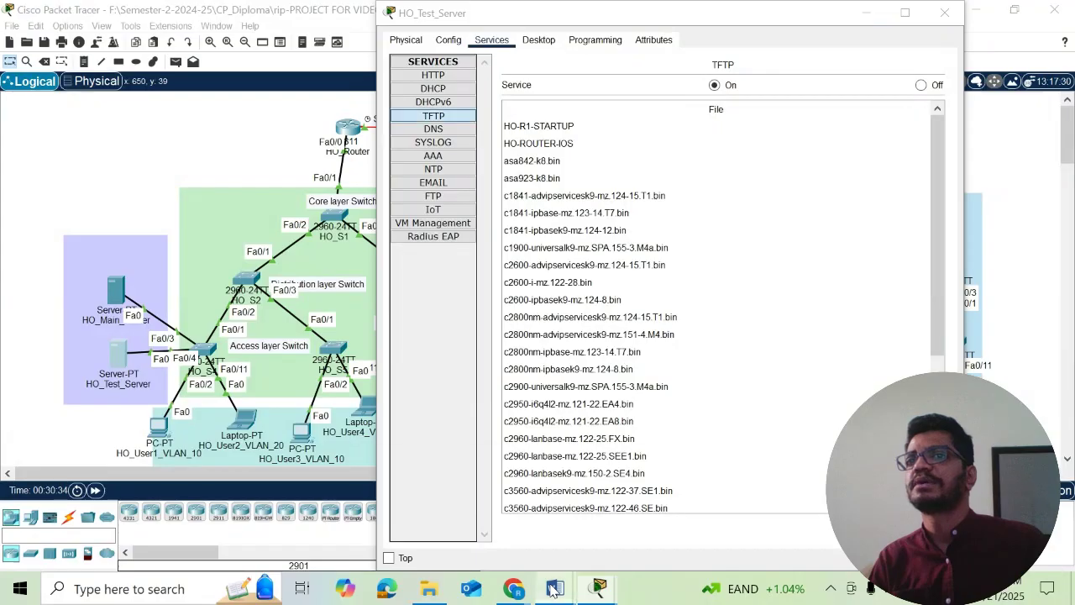
left_click(625, 503)
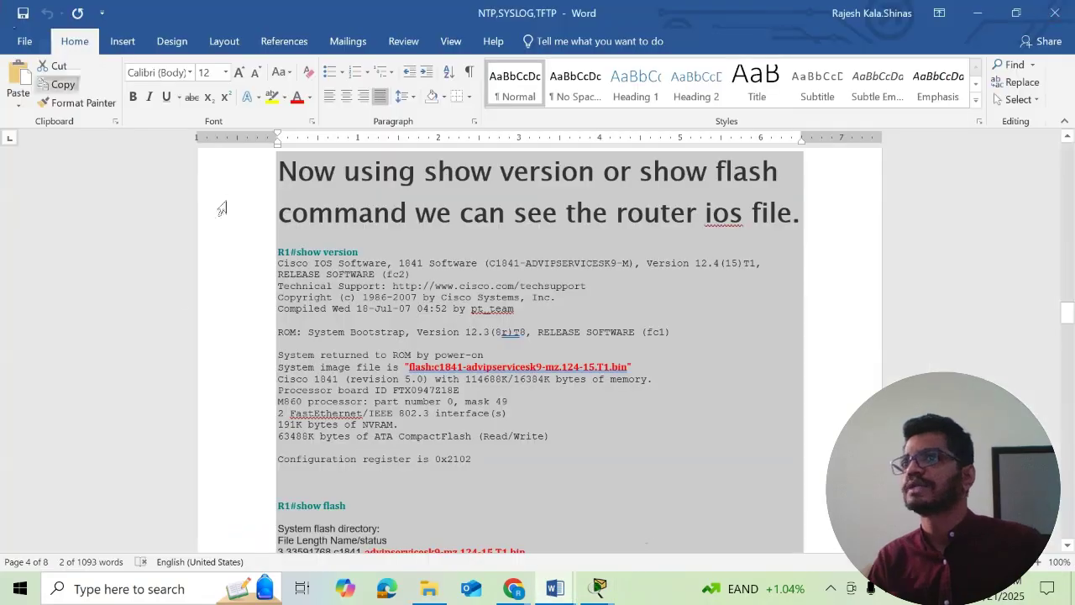
scroll(389, 331, "down", 7)
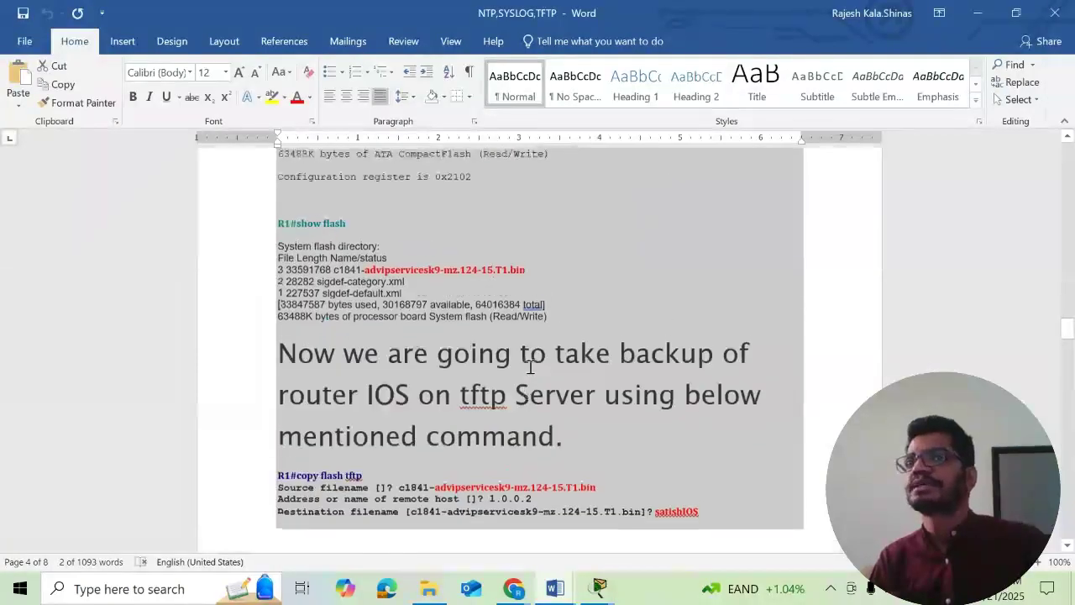
scroll(496, 370, "down", 12)
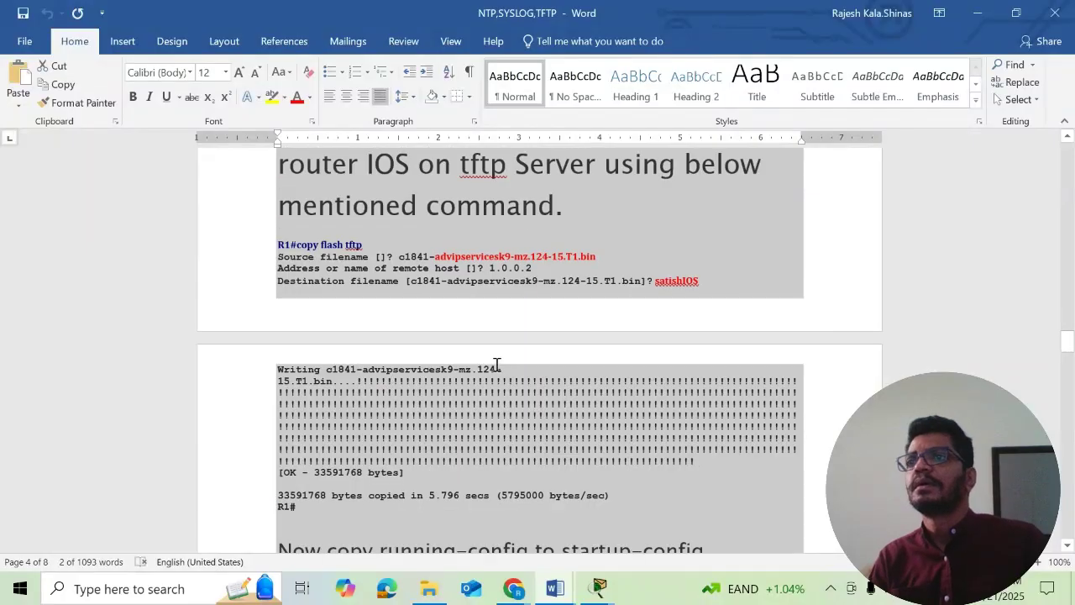
scroll(488, 340, "down", 9)
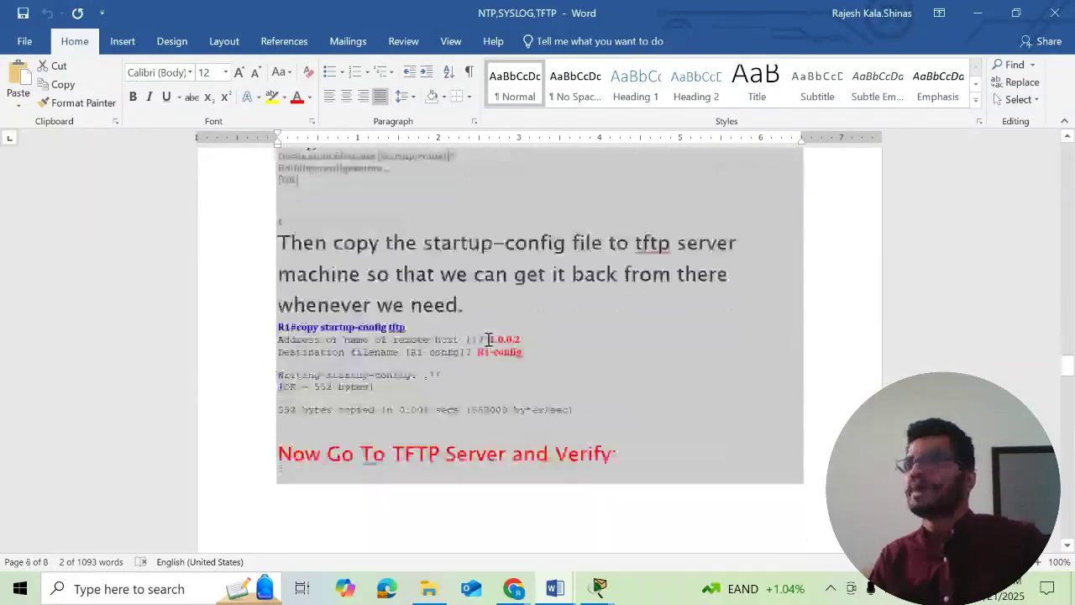
scroll(488, 339, "down", 8)
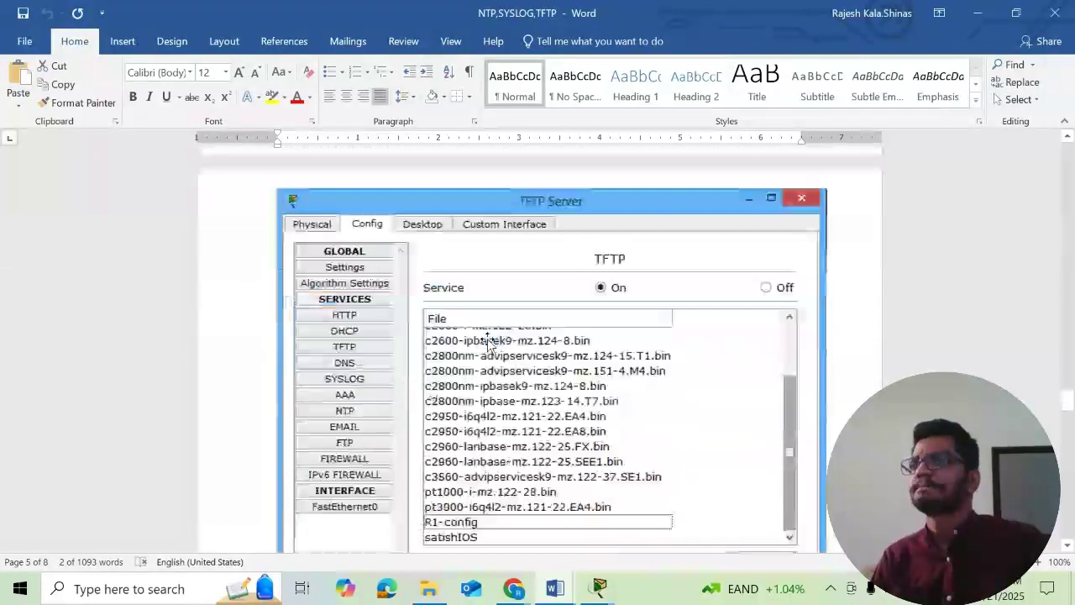
scroll(505, 443, "down", 1)
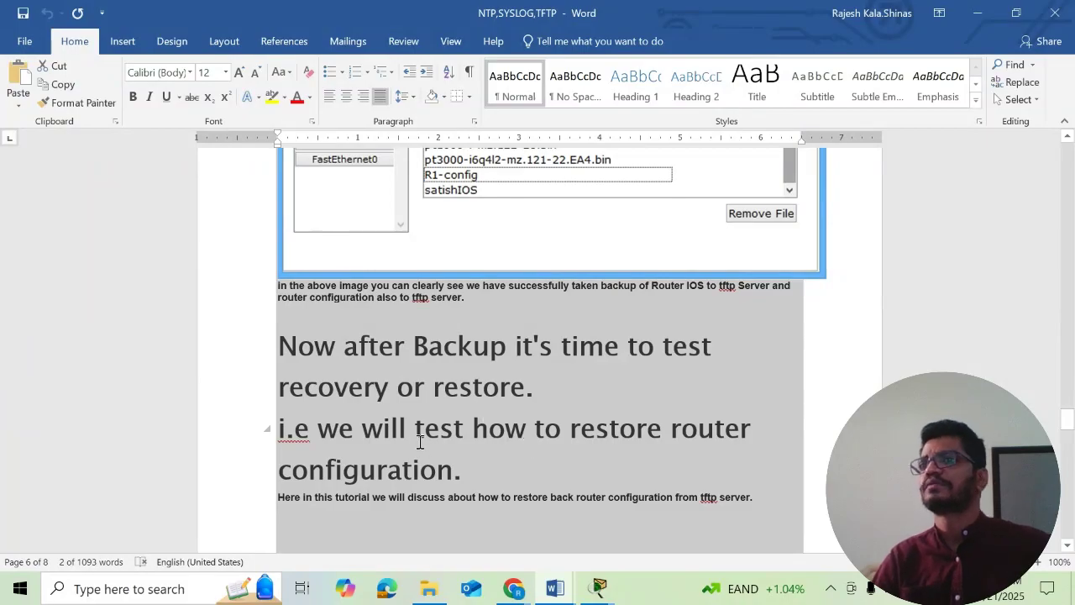
scroll(420, 443, "down", 10)
scroll(422, 442, "up", 1)
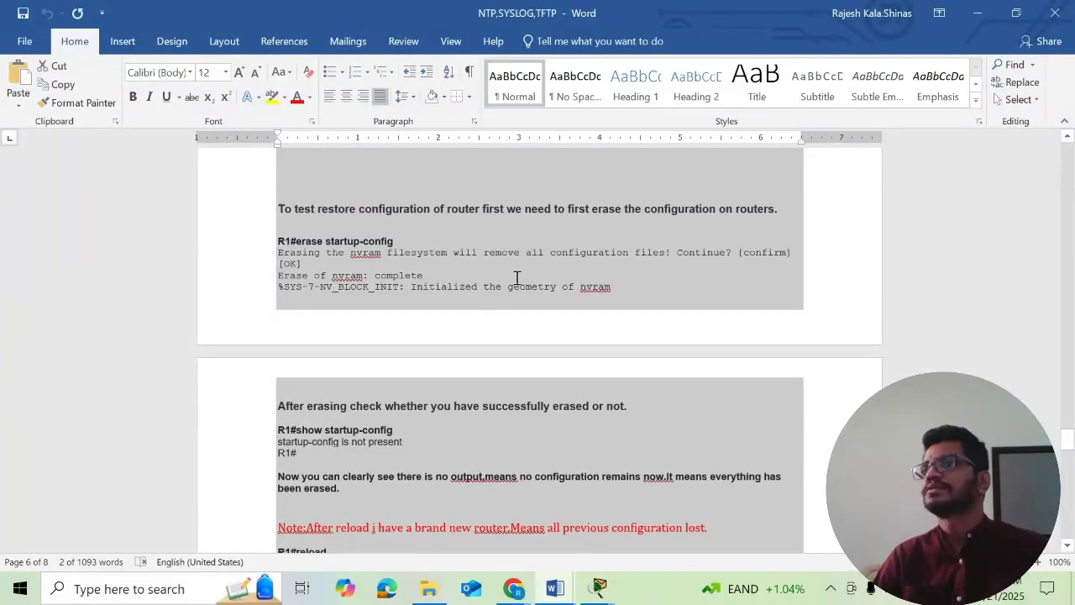
scroll(492, 309, "down", 2)
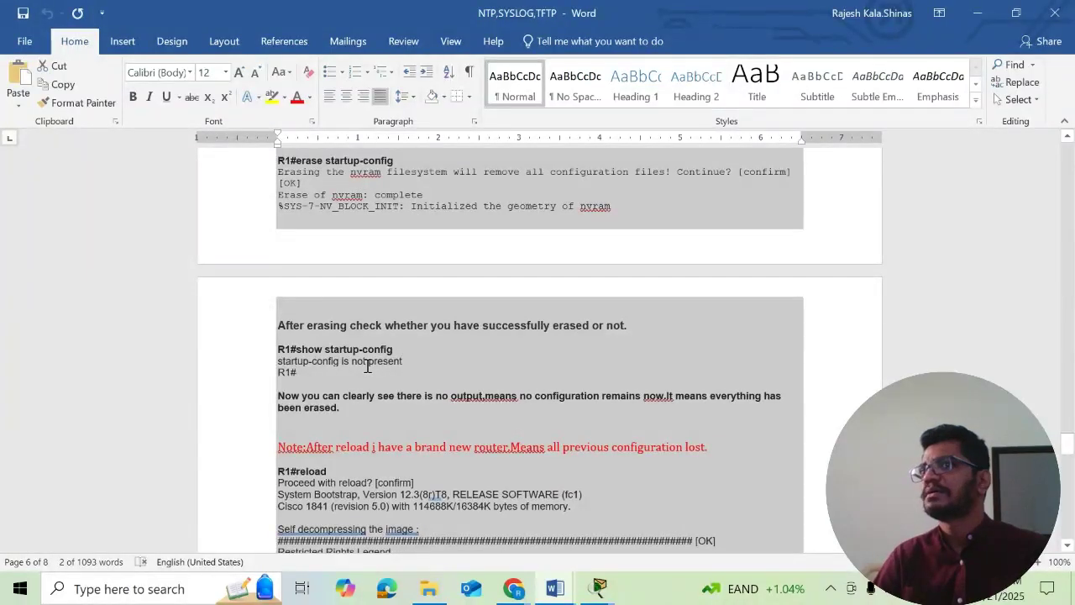
scroll(388, 361, "down", 3)
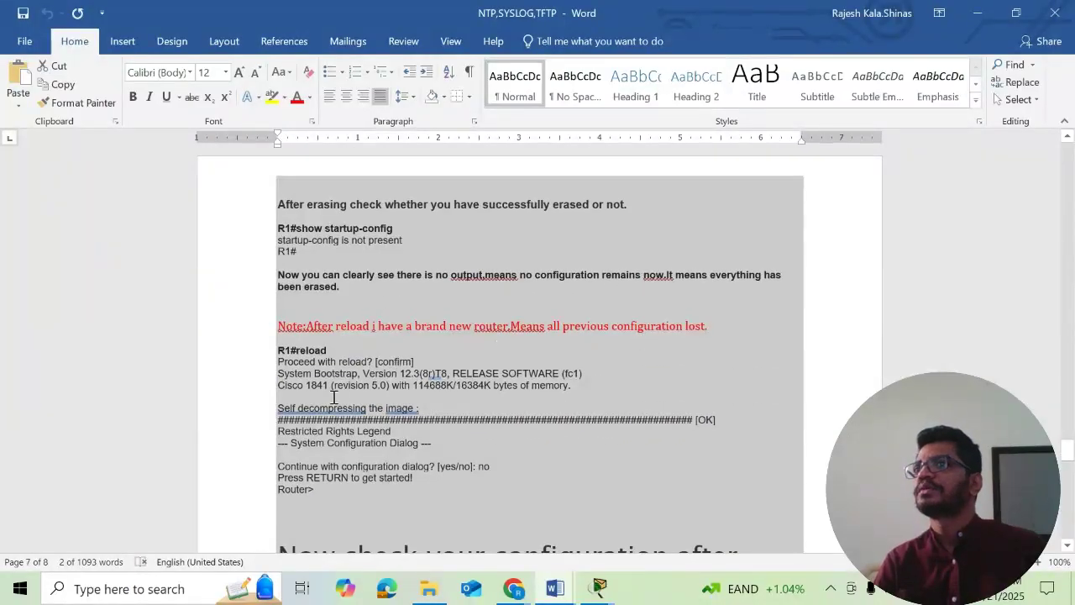
scroll(444, 373, "down", 3)
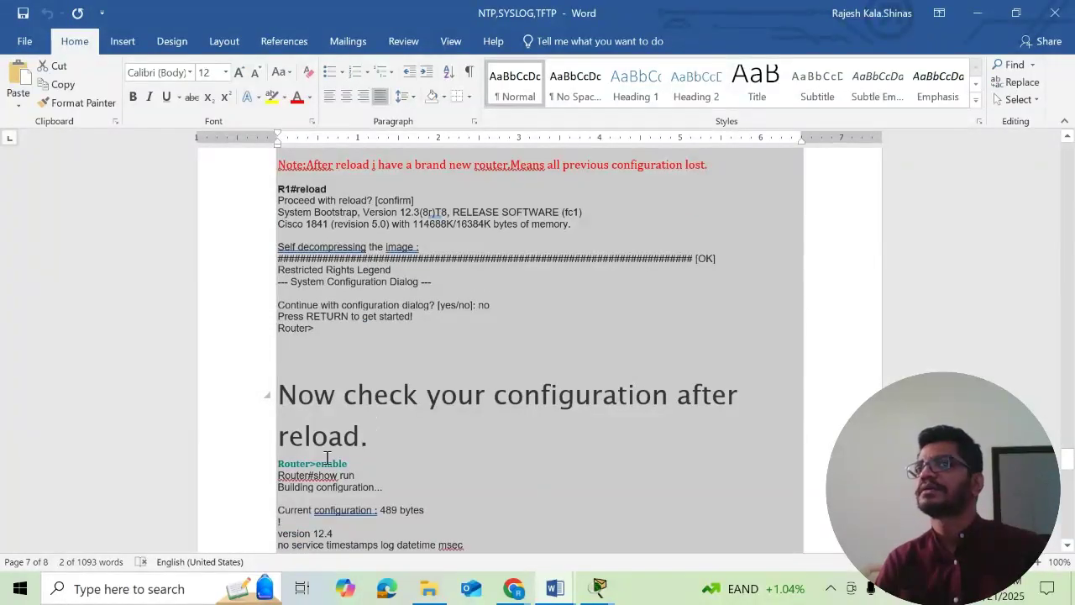
Review the document's sections on checking the configuration after reload, copying it back from TFTP, and re-addressing the router interface
scroll(391, 436, "down", 2)
scroll(372, 413, "down", 2)
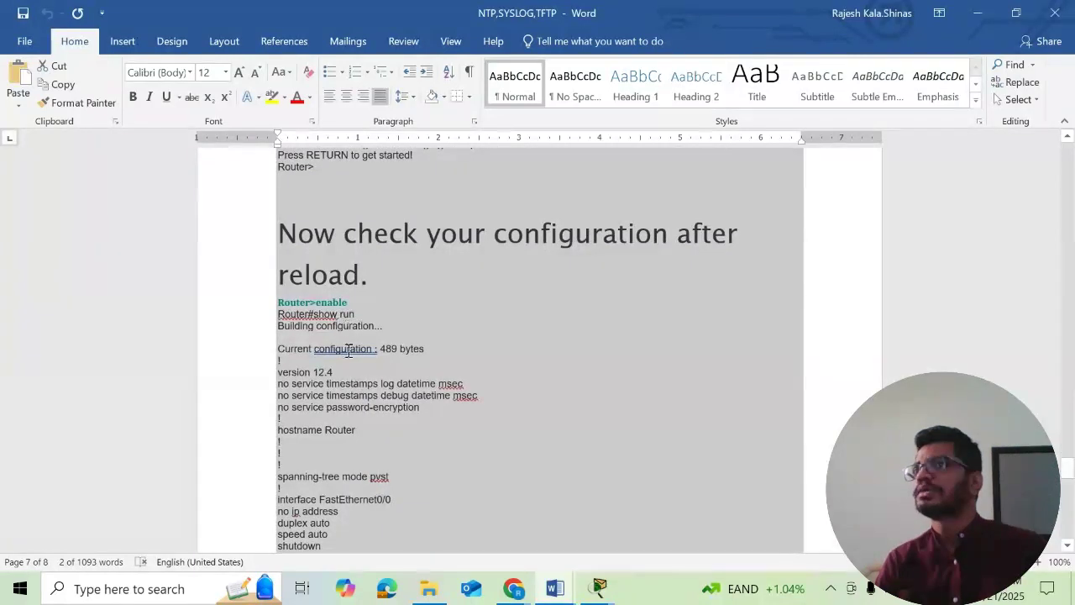
scroll(345, 446, "down", 1)
scroll(353, 391, "down", 7)
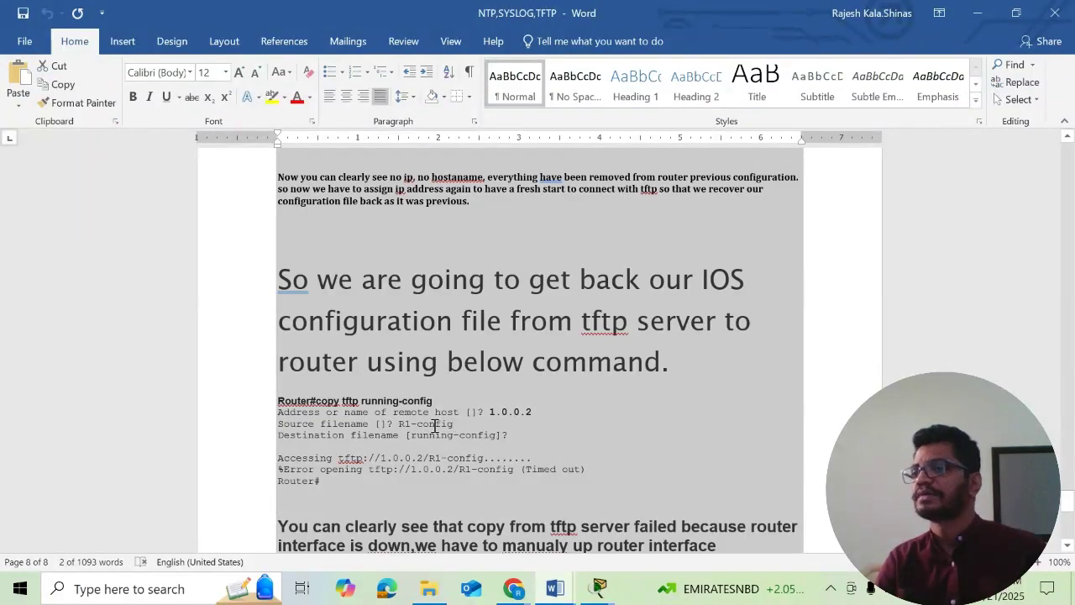
scroll(445, 412, "down", 2)
scroll(459, 400, "down", 3)
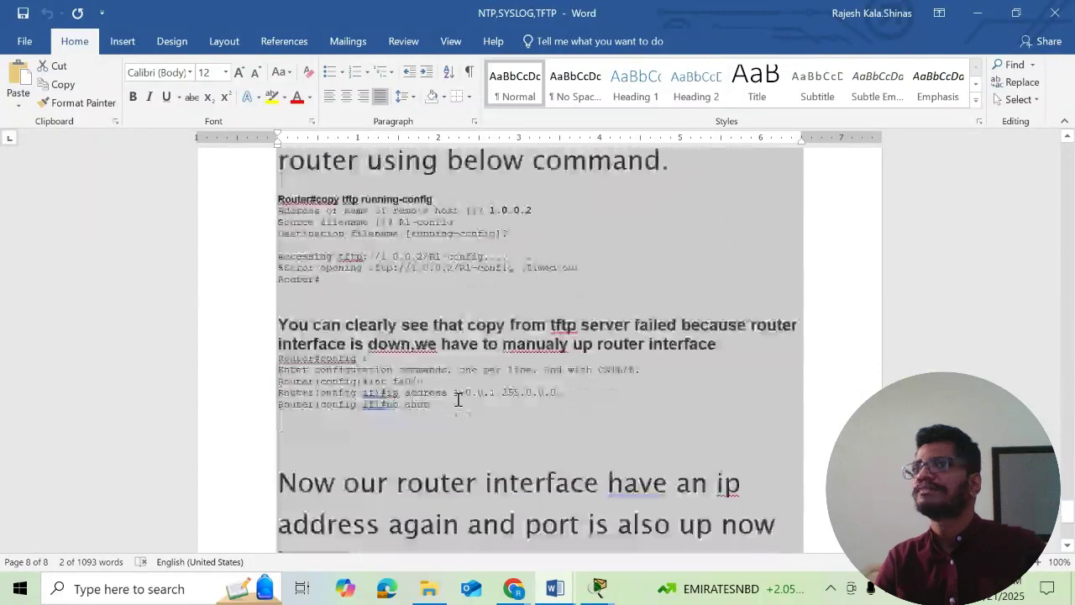
scroll(459, 400, "down", 3)
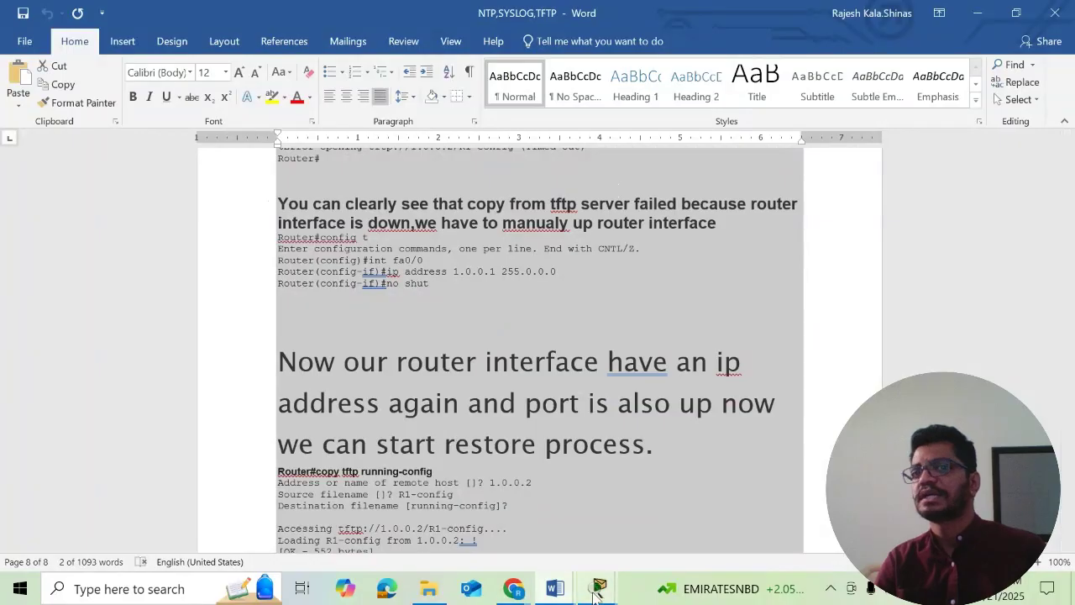
Switch to Packet Tracer to view HO_Router in the topology, and return to the Word document to review the final TFTP restore commands
mouse_move(597, 591)
left_click(377, 514)
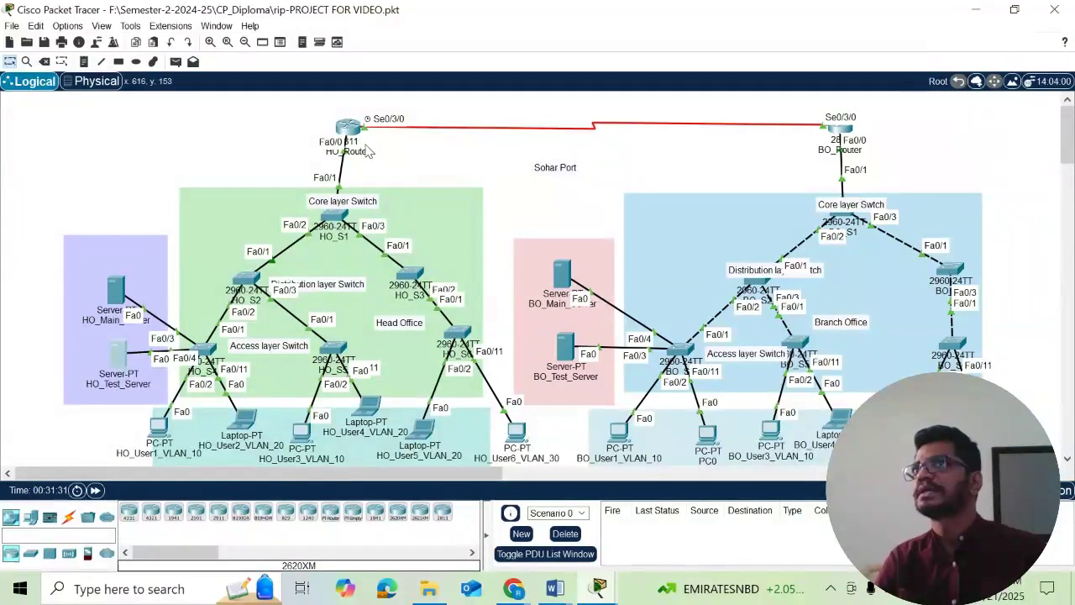
left_click(555, 588)
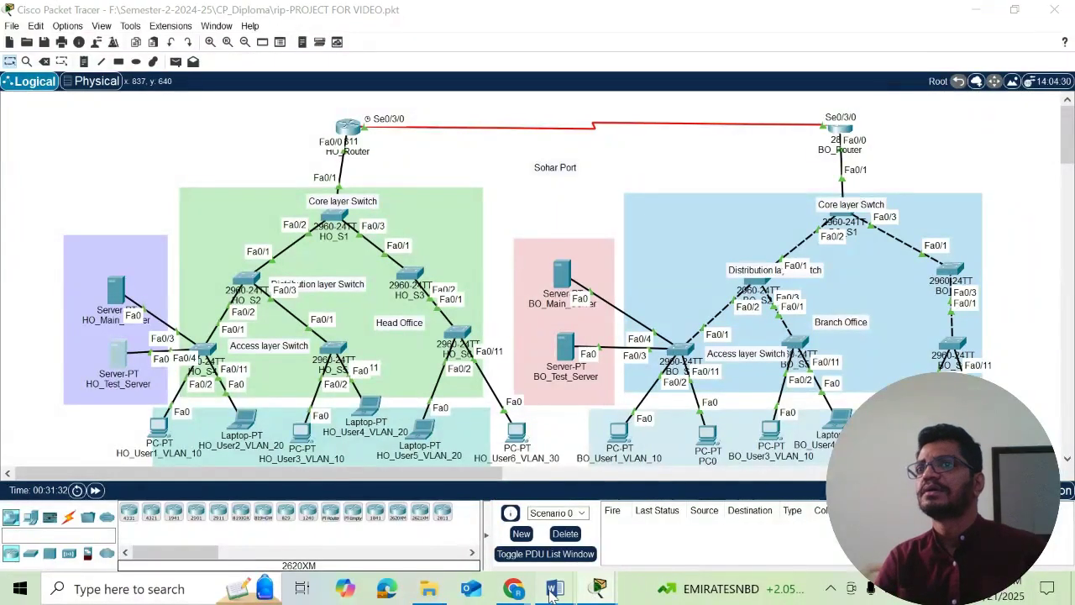
left_click(691, 535)
scroll(398, 370, "down", 3)
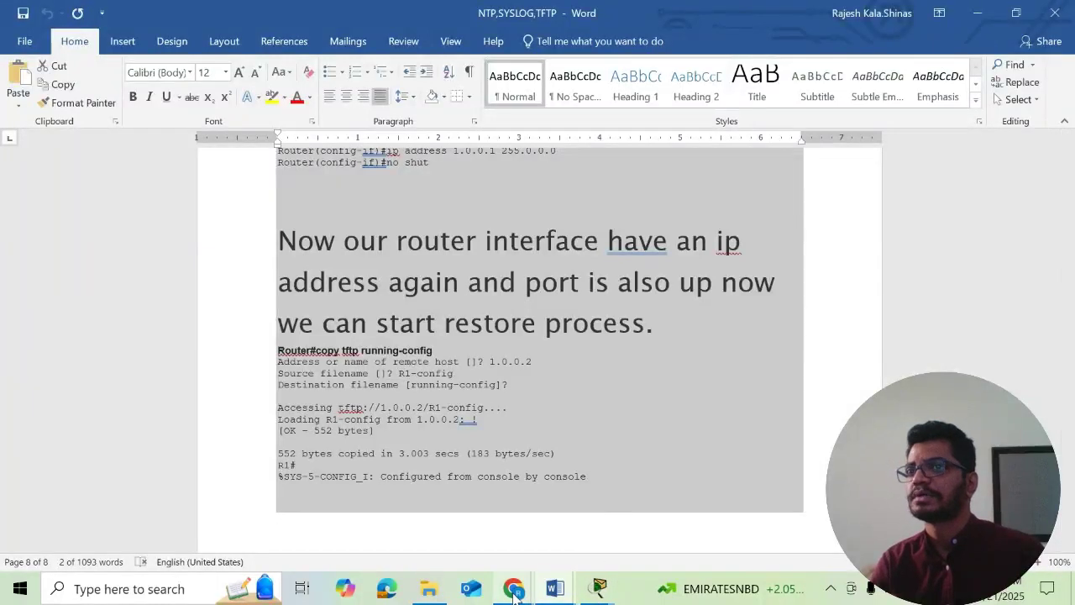
mouse_move(514, 590)
left_click(411, 471)
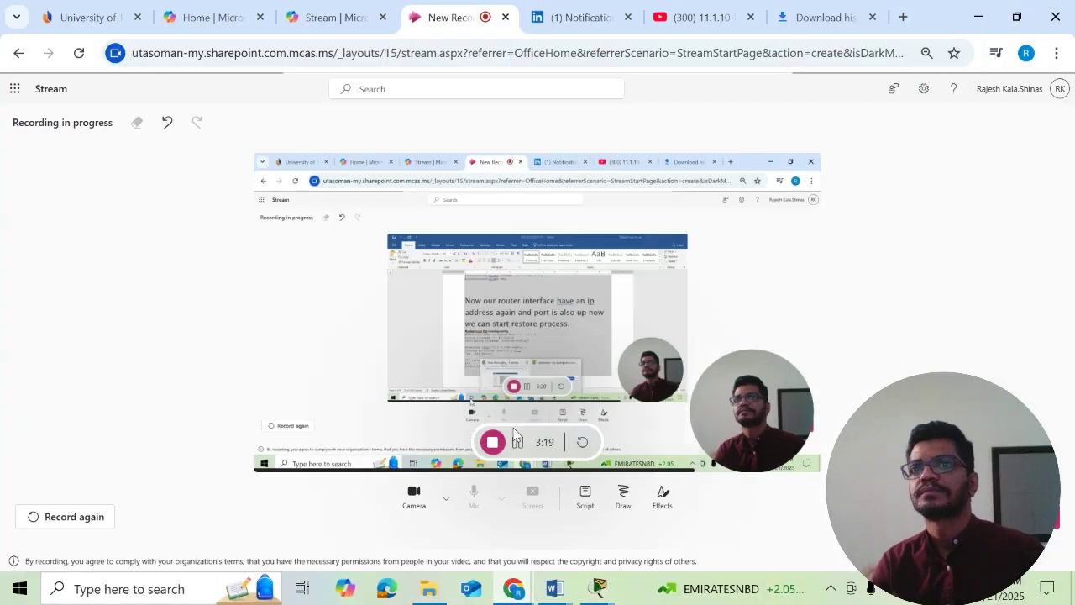